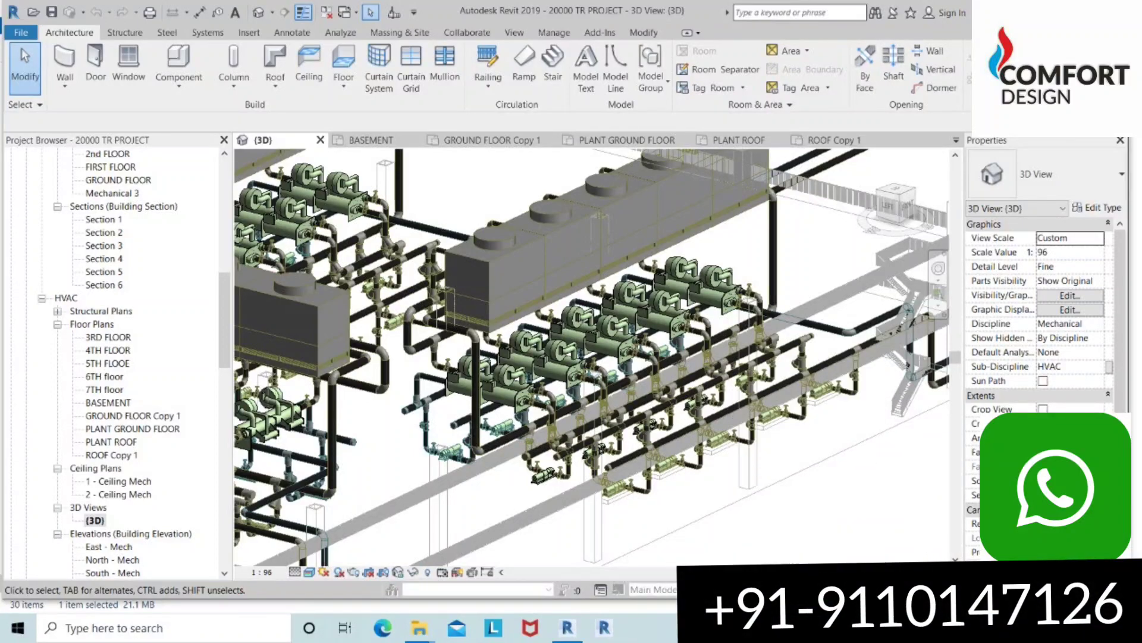
Step: Zoom out to survey the whole chiller plant and building campus, then zoom back in
scroll(766, 471, down, 2)
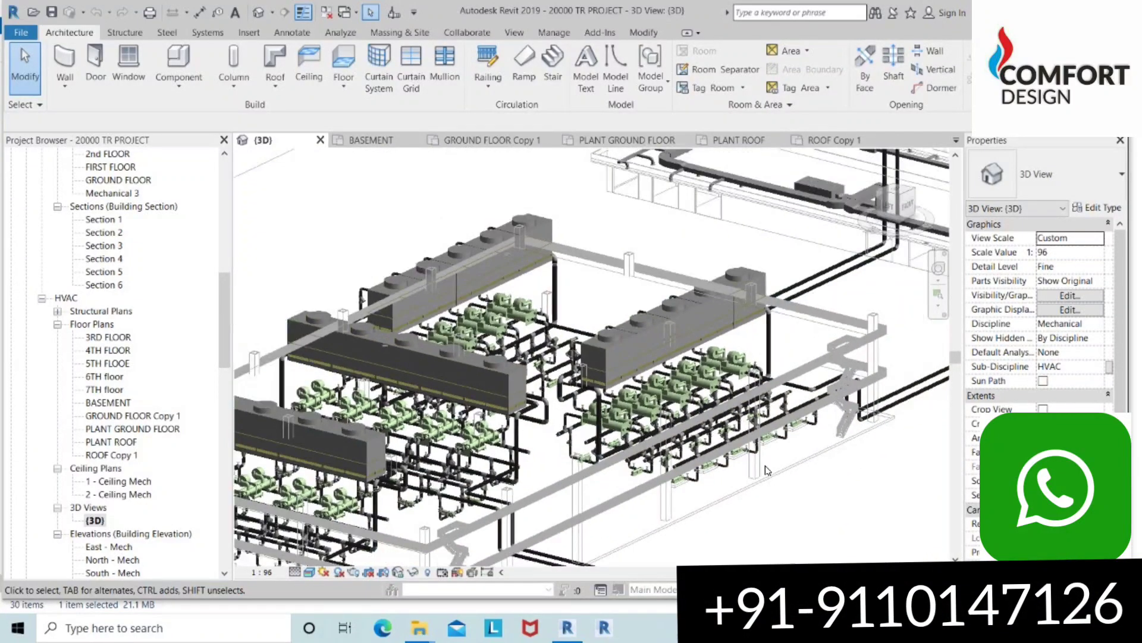
scroll(768, 473, down, 2)
scroll(759, 517, down, 2)
scroll(761, 512, down, 2)
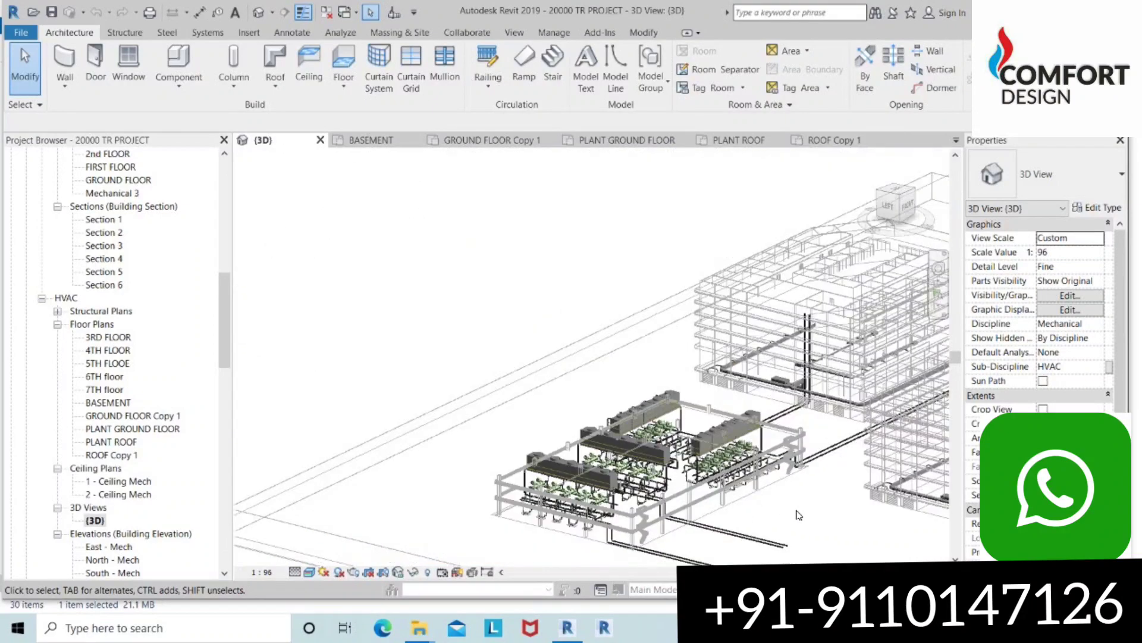
scroll(798, 511, down, 2)
scroll(756, 438, up, 2)
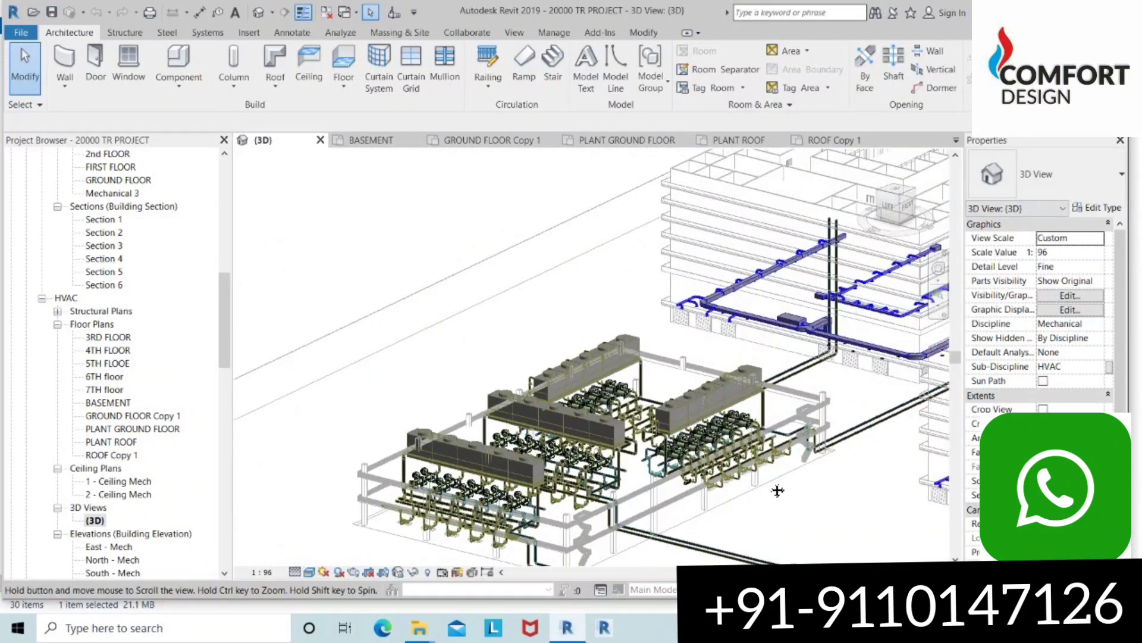
scroll(759, 434, up, 2)
scroll(760, 432, up, 2)
scroll(762, 437, up, 2)
Step: Orbit the model to a front-facing angle, then toward the pipework and pumps
shift+middle_drag(768, 454, 603, 340)
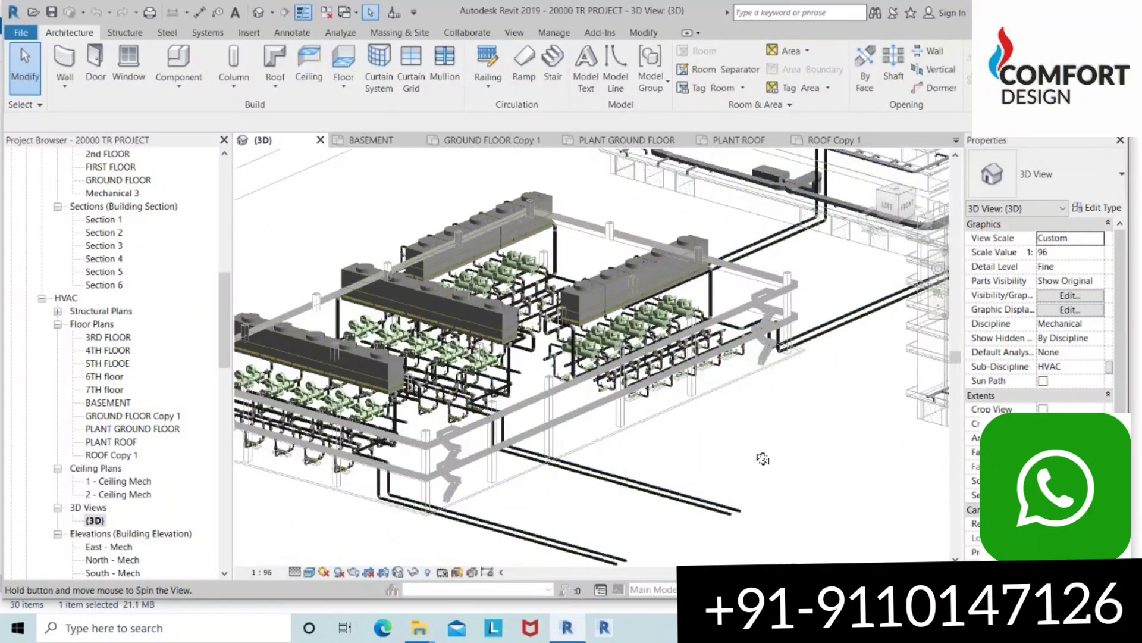
scroll(603, 340, up, 2)
scroll(605, 404, up, 2)
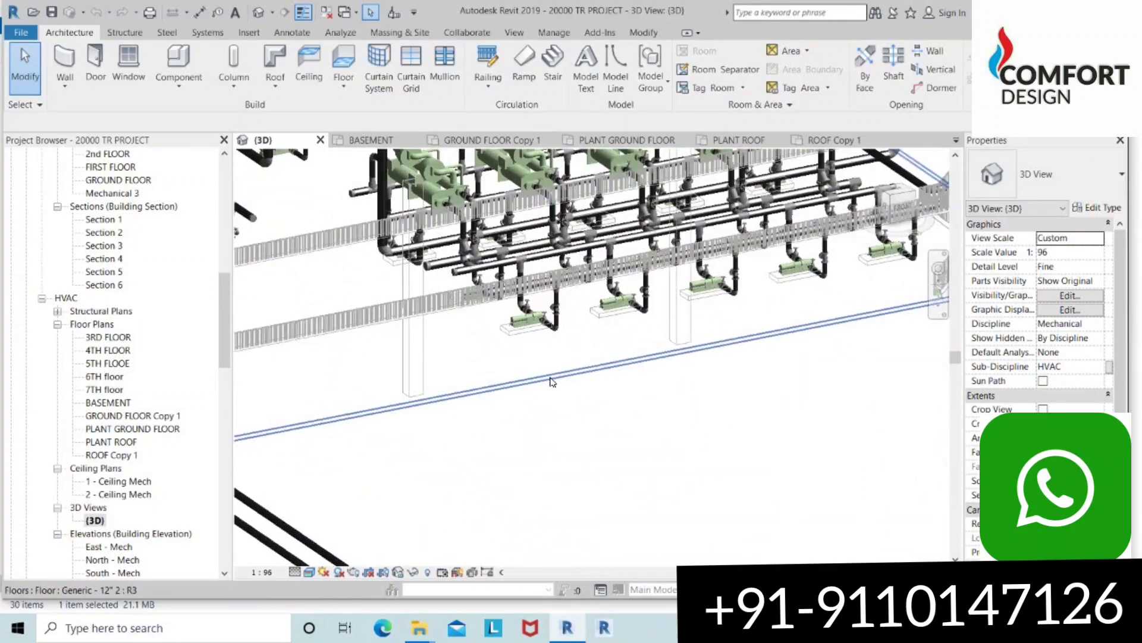
scroll(608, 465, up, 2)
scroll(612, 466, up, 1)
shift+middle_drag(612, 466, 860, 309)
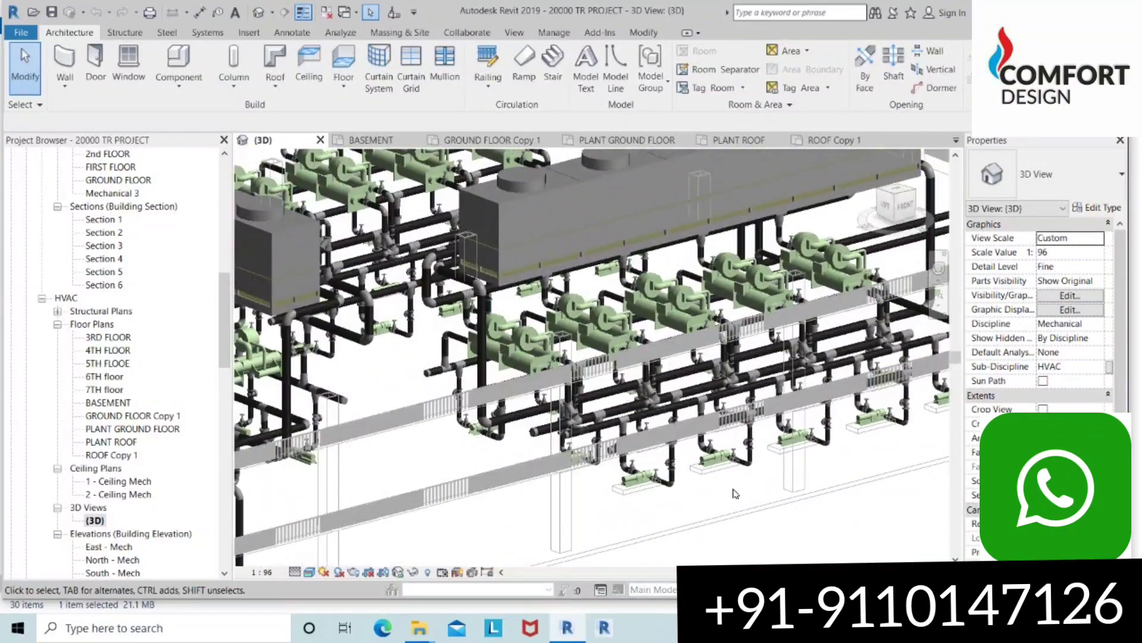
Step: Face the model from the front and zoom in on the 2800 GPM split case pumps
click(910, 211)
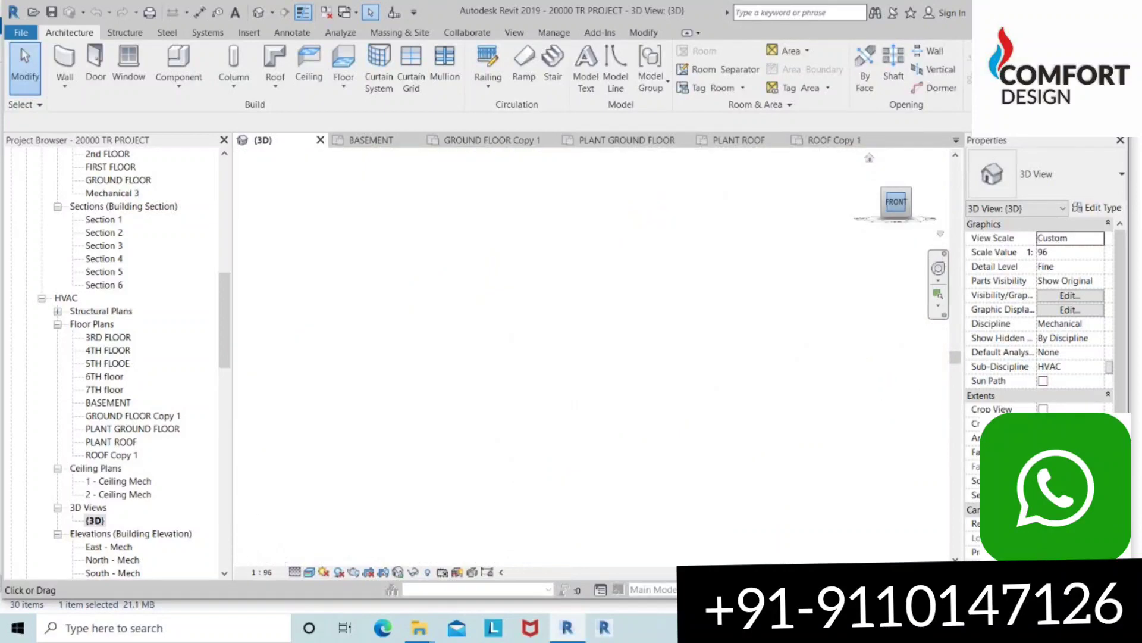
scroll(524, 363, up, 1)
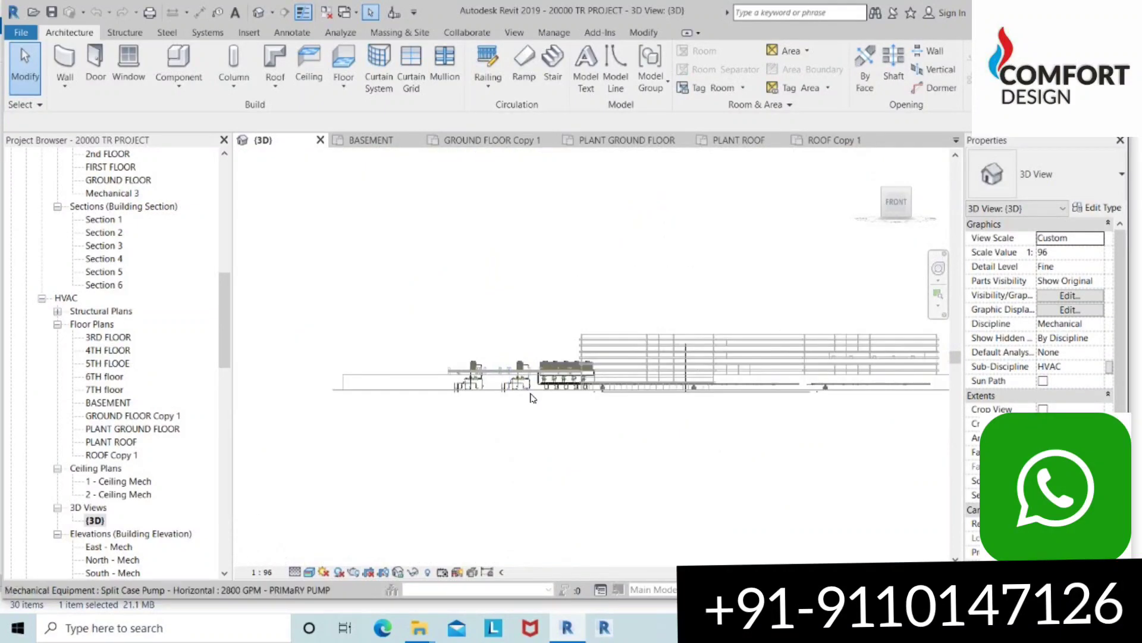
scroll(565, 375, up, 2)
scroll(606, 384, up, 2)
scroll(640, 391, up, 2)
Step: Zoom out across the chiller row and pan the plant elevation right and down
scroll(639, 390, down, 1)
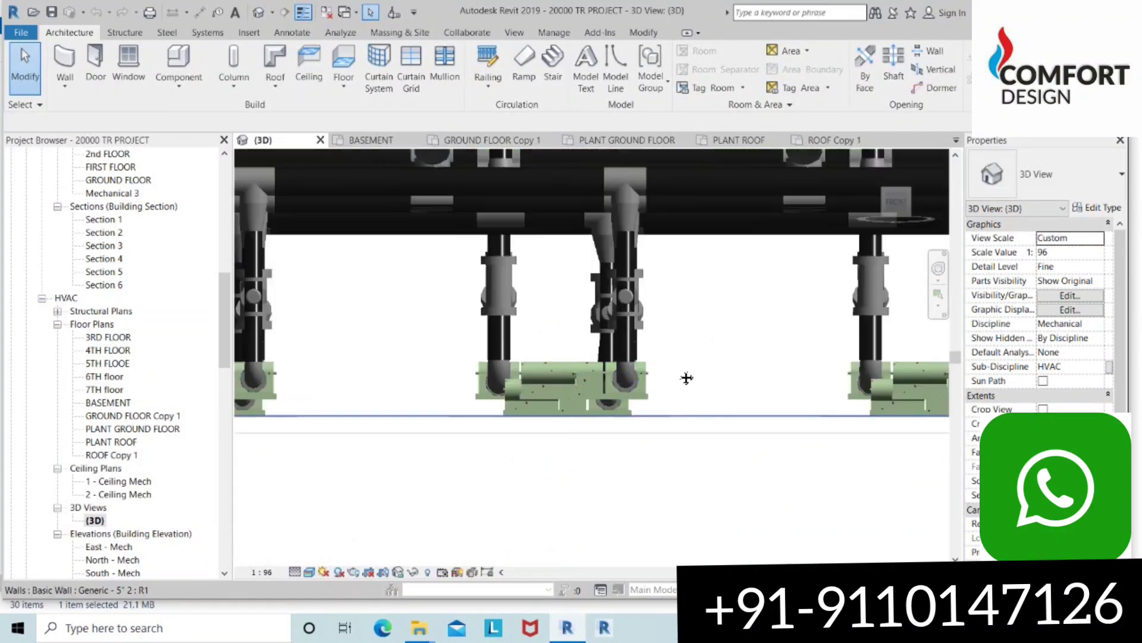
scroll(679, 381, down, 2)
scroll(595, 458, down, 1)
scroll(628, 479, down, 1)
scroll(628, 479, down, 1)
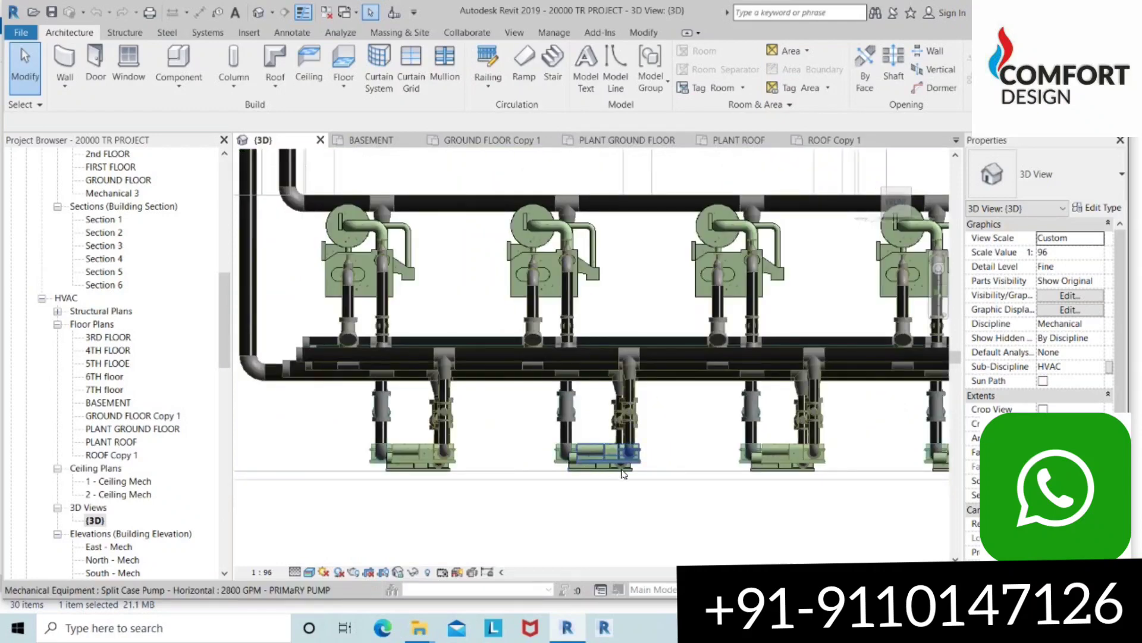
scroll(643, 482, down, 1)
scroll(666, 484, down, 1)
scroll(607, 487, down, 2)
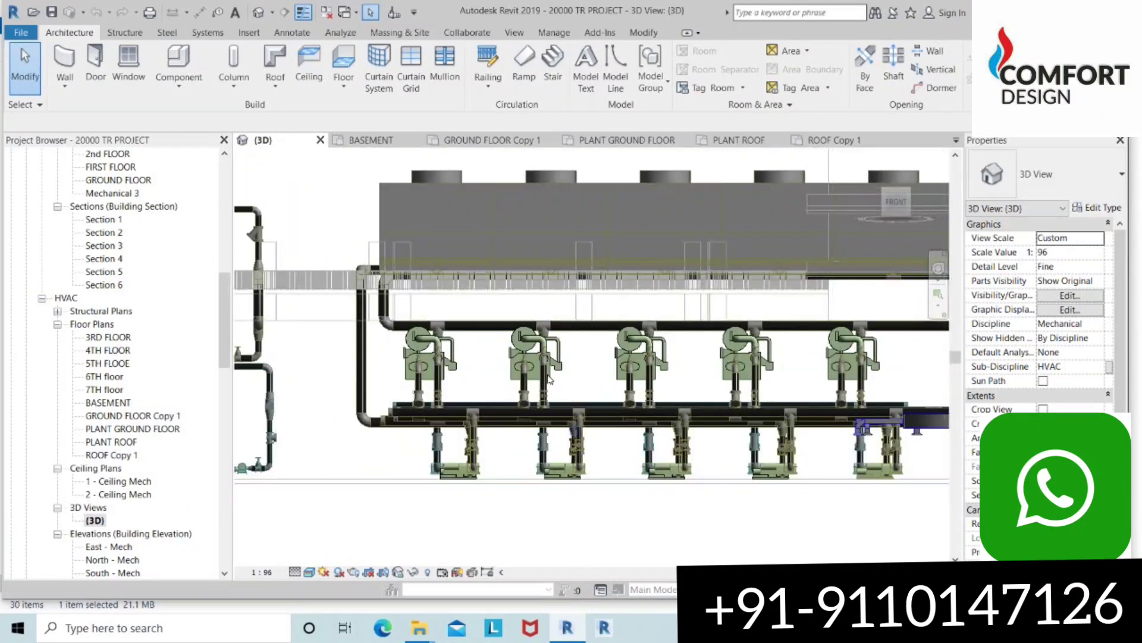
scroll(756, 389, down, 2)
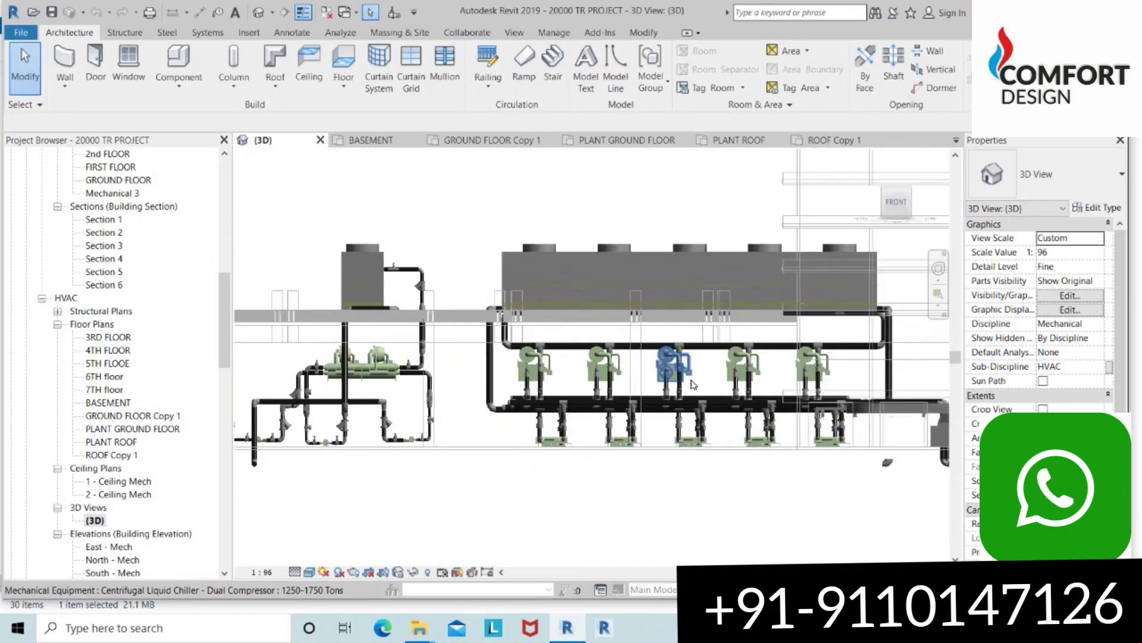
scroll(614, 281, down, 1)
scroll(601, 282, down, 2)
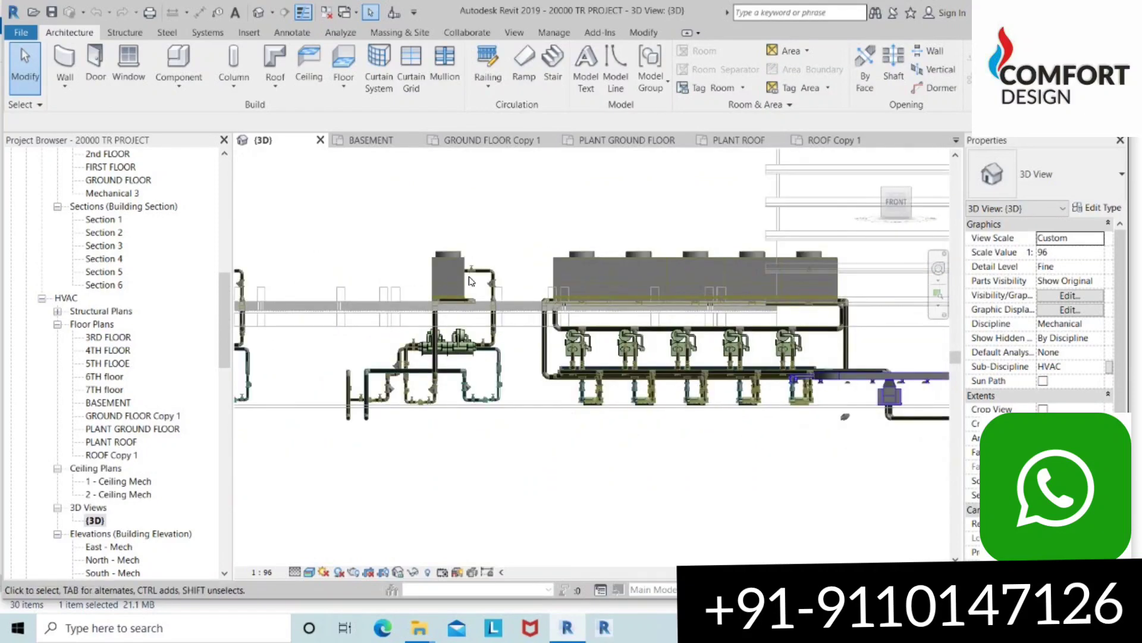
scroll(581, 288, down, 1)
middle_drag(374, 259, 411, 280)
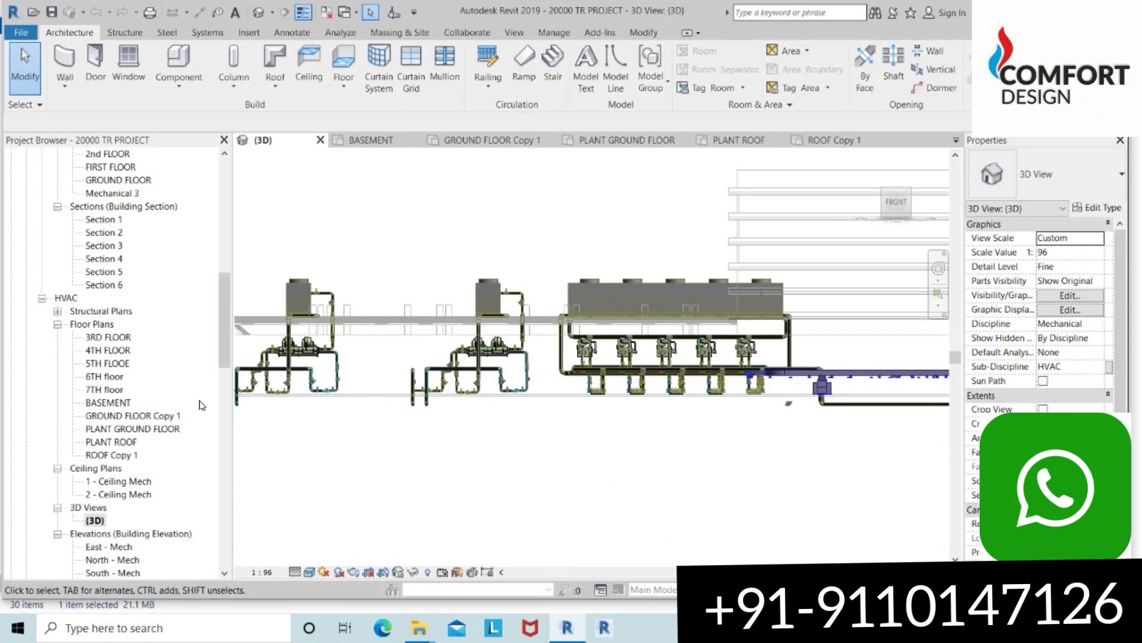
Step: Set the 3D view's discipline to Architectural and zoom out
click(1099, 326)
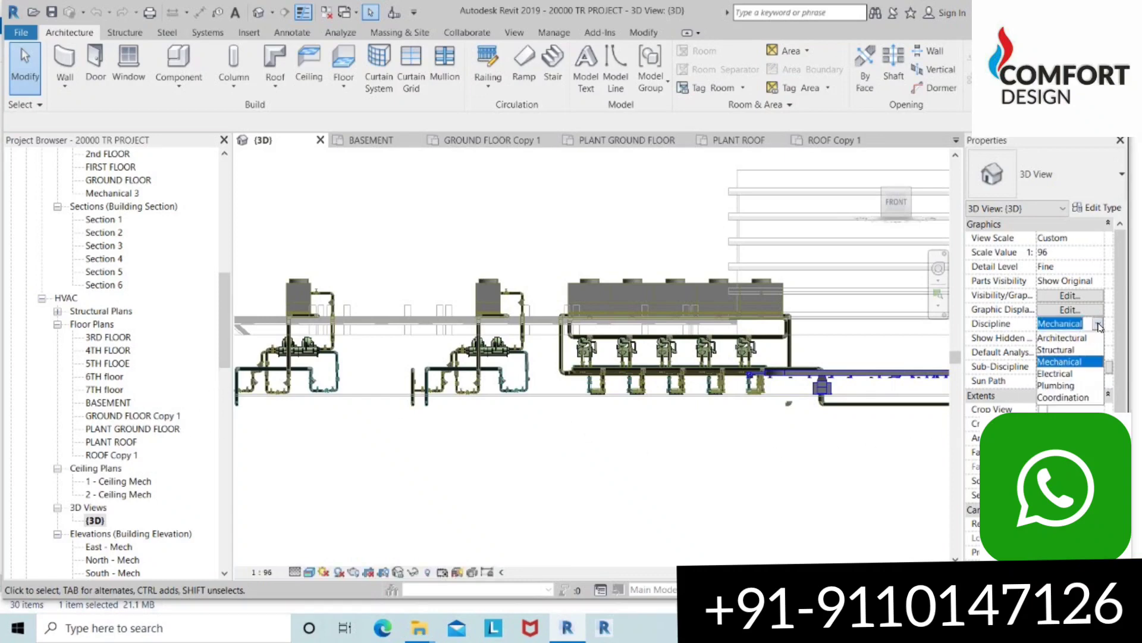
click(1080, 340)
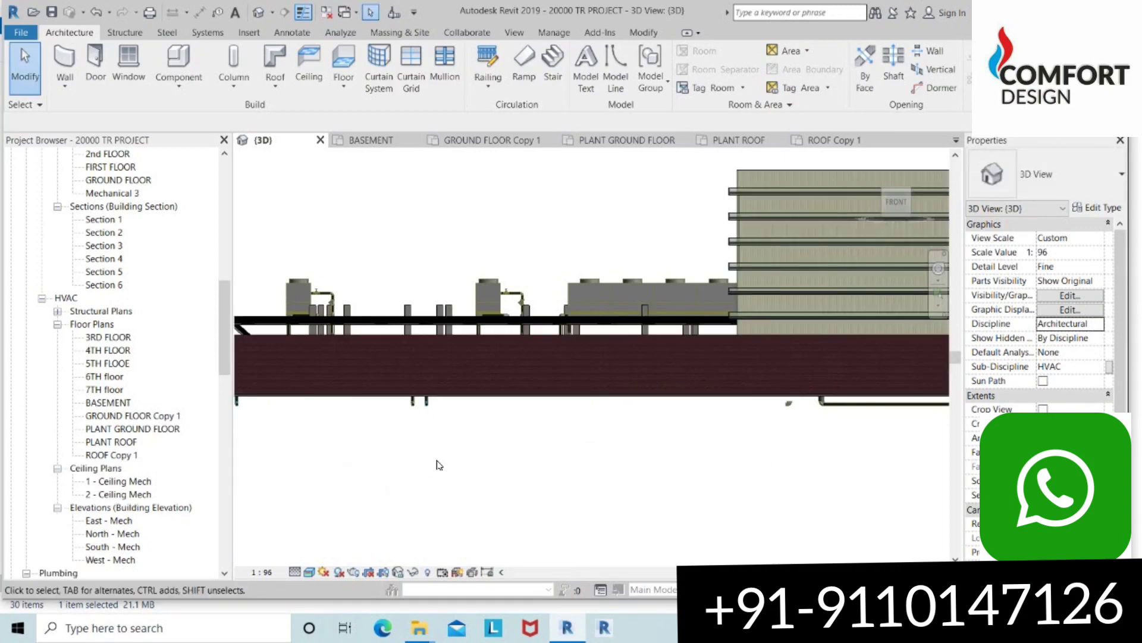
scroll(425, 459, down, 2)
scroll(431, 357, down, 1)
Step: Orbit to an overhead isometric, then lower and zoom onto the pumps' check and gate valves
mouse_move(418, 255)
shift+middle_down()
mouse_move(458, 308)
mouse_move(545, 376)
shift+middle_up()
scroll(590, 451, up, 3)
scroll(676, 482, up, 3)
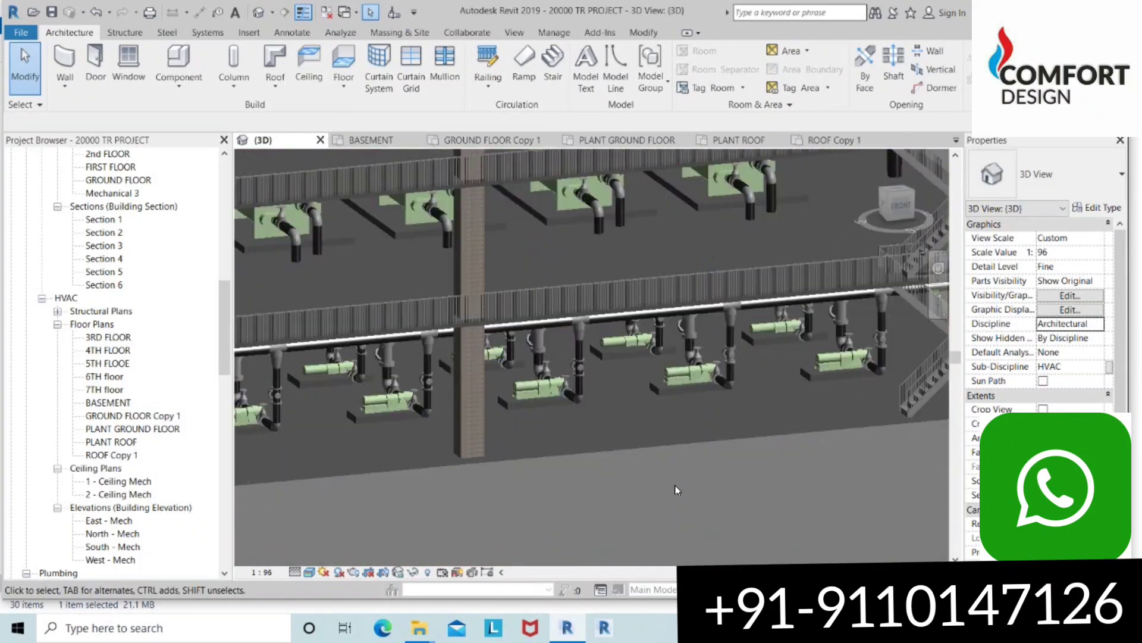
scroll(677, 482, up, 2)
mouse_move(676, 482)
shift+middle_down()
mouse_move(705, 428)
mouse_move(754, 432)
mouse_move(571, 480)
mouse_move(486, 366)
mouse_move(684, 331)
mouse_move(367, 364)
shift+middle_up()
scroll(759, 419, up, 3)
scroll(571, 481, up, 2)
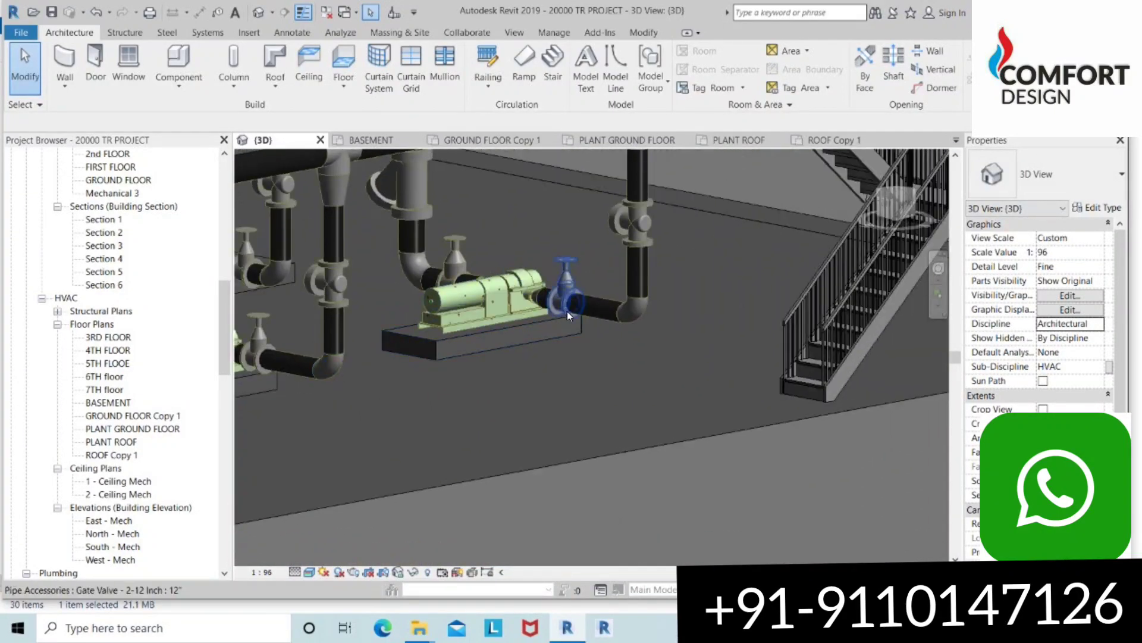
Step: Orbit and pan along the pump and gate valve, then pull back to show the stairs and overhead grille
scroll(566, 309, up, 3)
mouse_move(588, 313)
shift+middle_down()
mouse_move(435, 326)
mouse_move(654, 417)
shift+middle_up()
scroll(704, 453, up, 3)
middle_drag(702, 451, 572, 445)
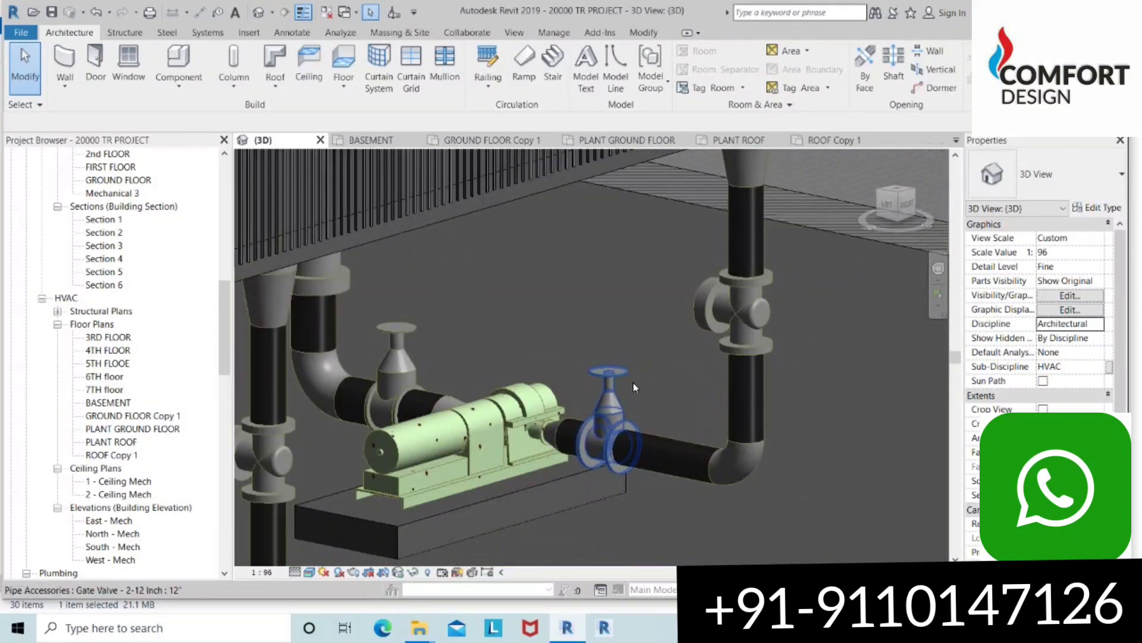
scroll(604, 371, down, 2)
mouse_move(630, 424)
shift+middle_down()
mouse_move(708, 341)
mouse_move(719, 397)
mouse_move(448, 413)
mouse_move(476, 445)
mouse_move(584, 463)
mouse_move(619, 437)
mouse_move(653, 467)
mouse_move(573, 279)
mouse_move(581, 415)
mouse_move(526, 392)
mouse_move(544, 338)
mouse_move(776, 444)
mouse_move(628, 417)
mouse_move(605, 348)
mouse_move(614, 485)
mouse_move(604, 374)
shift+middle_up()
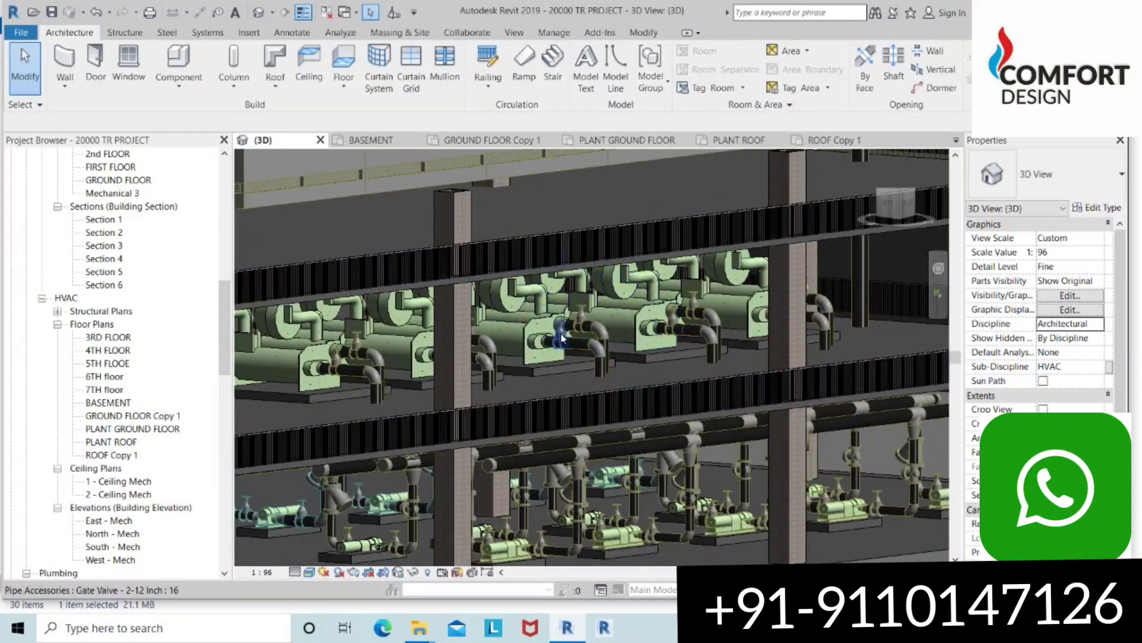
Step: Bring the ceiling and chiller row into view and orbit around the chillers
mouse_move(562, 338)
middle_down()
mouse_move(542, 335)
mouse_move(548, 442)
middle_up()
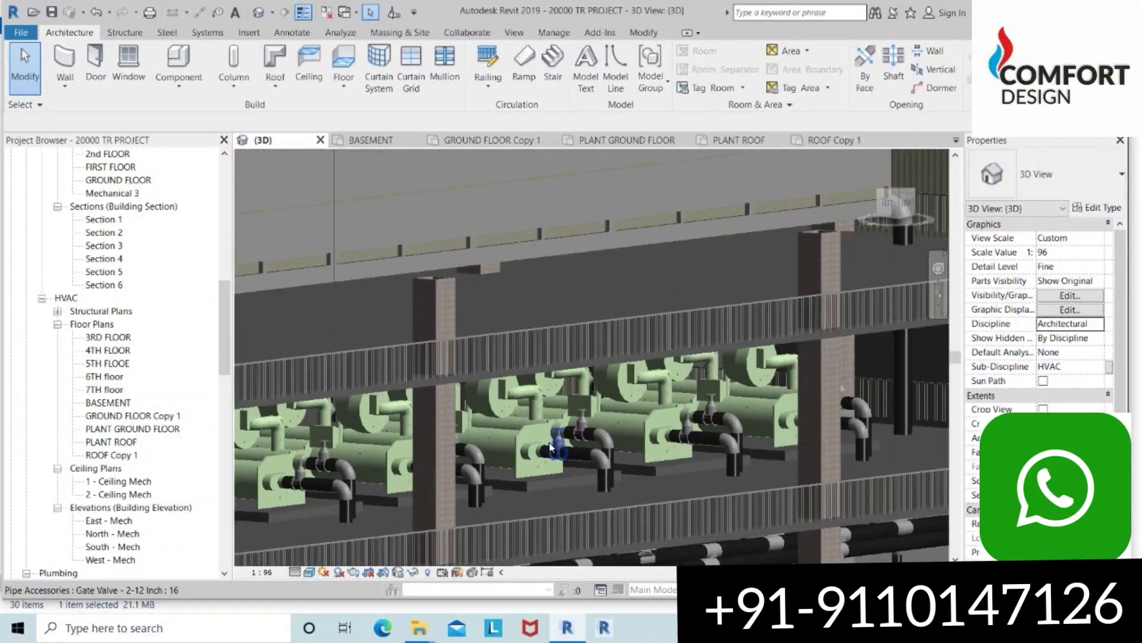
scroll(666, 469, up, 2)
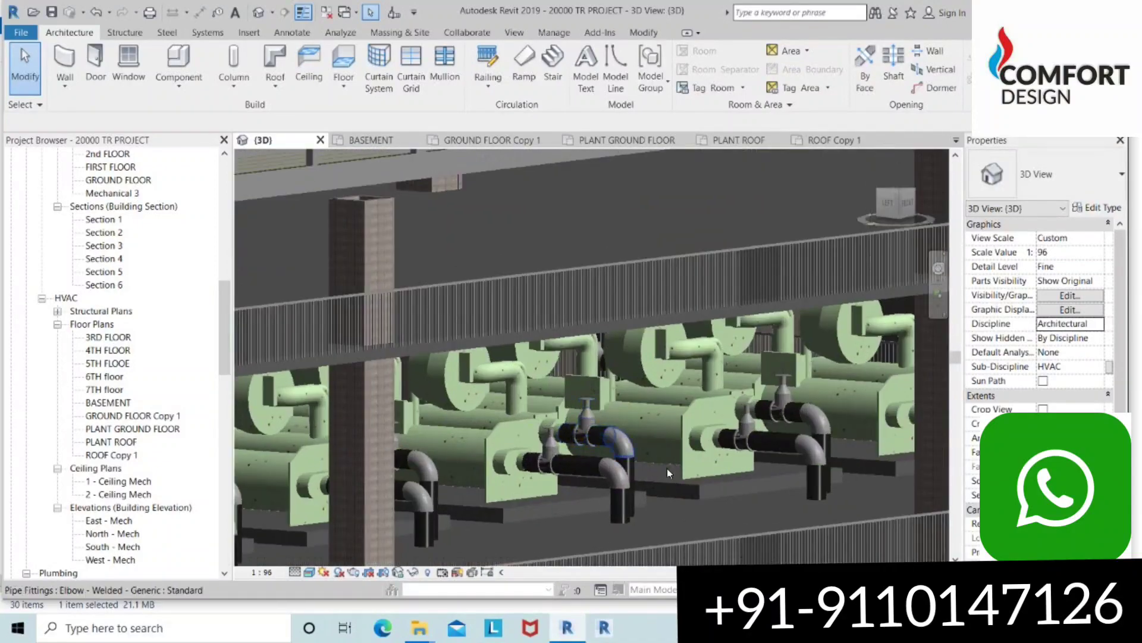
scroll(602, 476, down, 2)
click(565, 485)
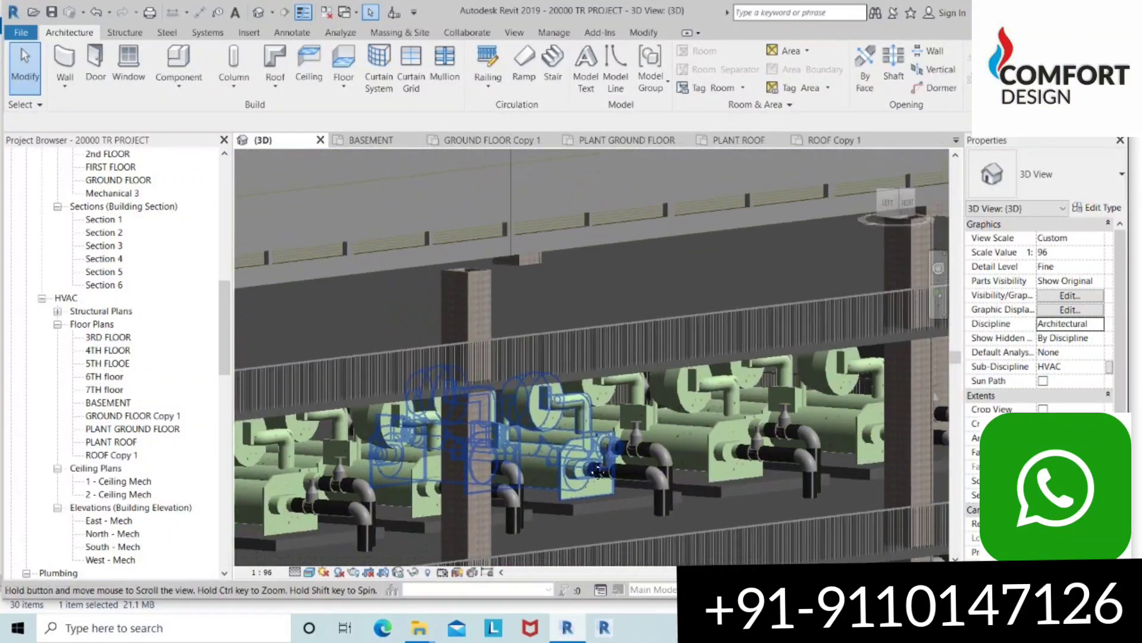
mouse_move(565, 485)
shift+middle_down()
mouse_move(522, 433)
mouse_move(523, 370)
shift+middle_up()
Step: Zoom out and orbit to an oblique top-down view of the rooftop units and pipe racks
scroll(606, 420, down, 2)
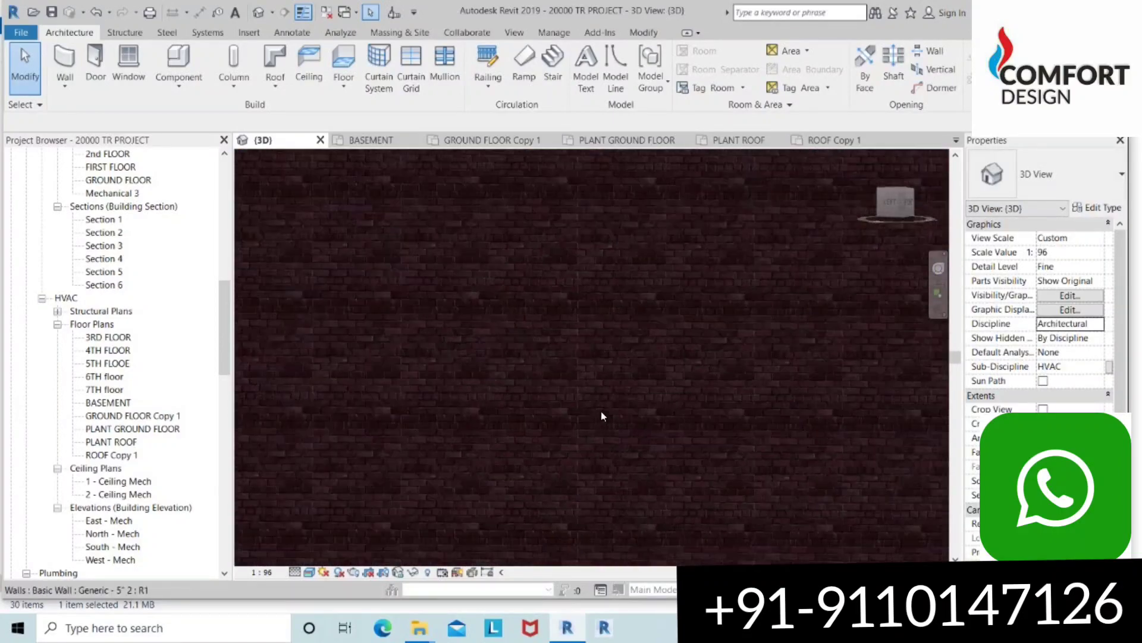
scroll(604, 416, down, 1)
scroll(610, 404, down, 2)
shift+middle_drag(611, 398, 625, 400)
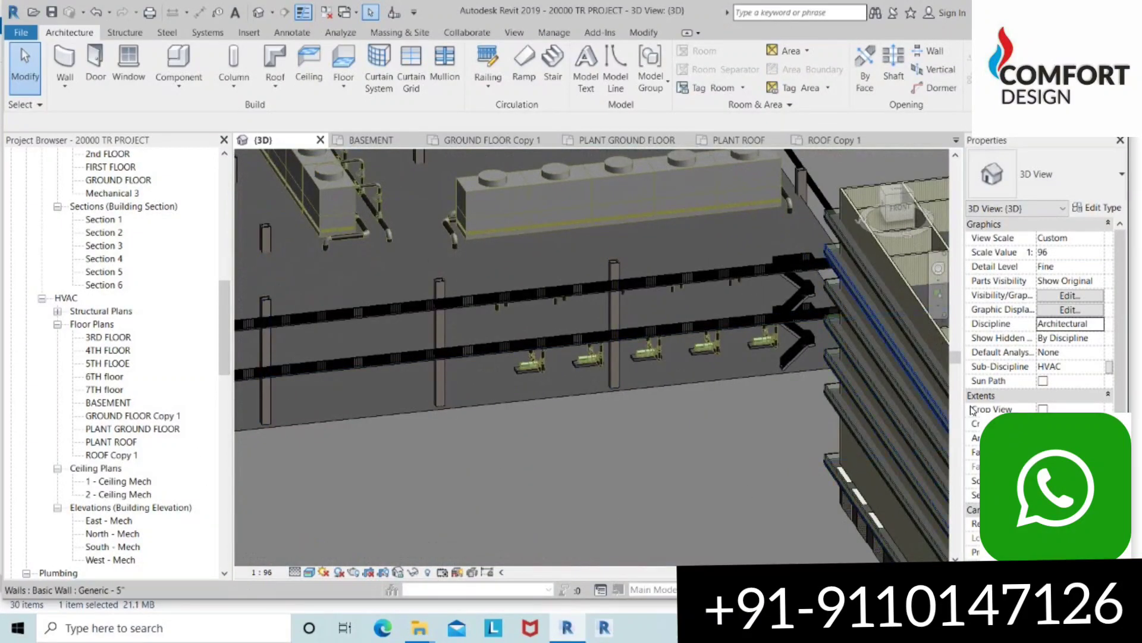
Step: Set the view discipline to Mechanical and orbit out to see the whole plant and building
click(1100, 327)
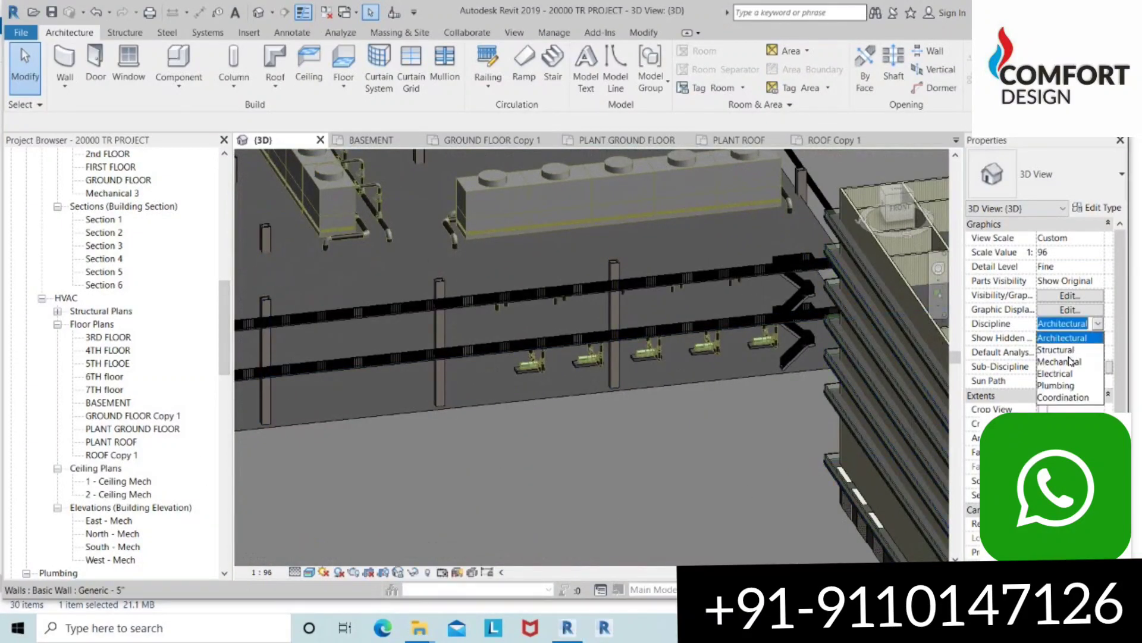
click(1070, 361)
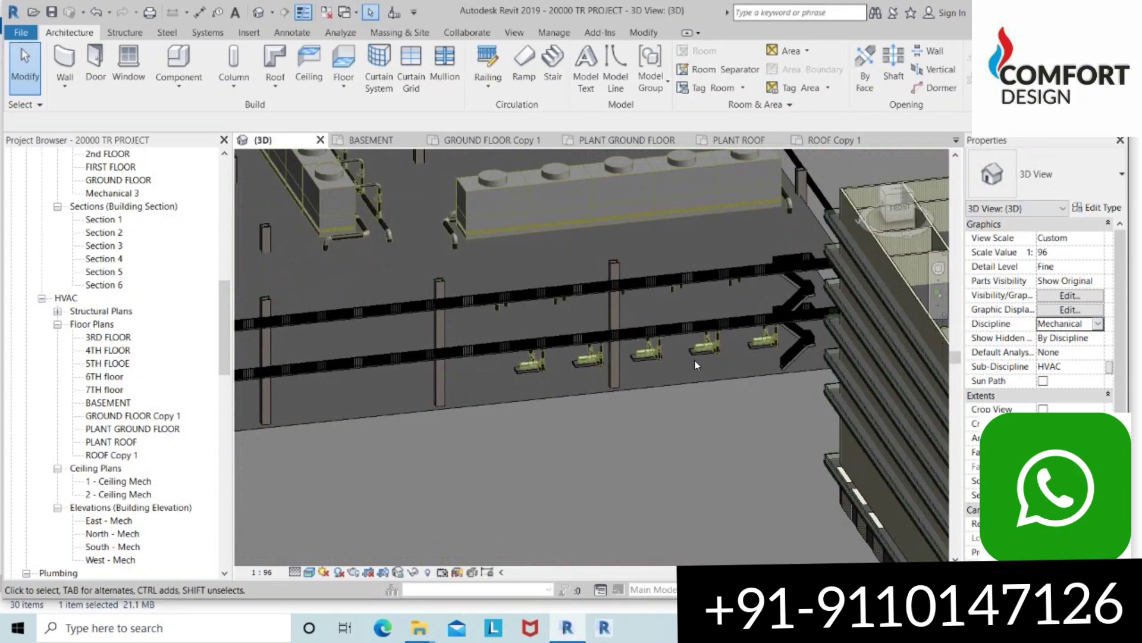
scroll(692, 266, up, 5)
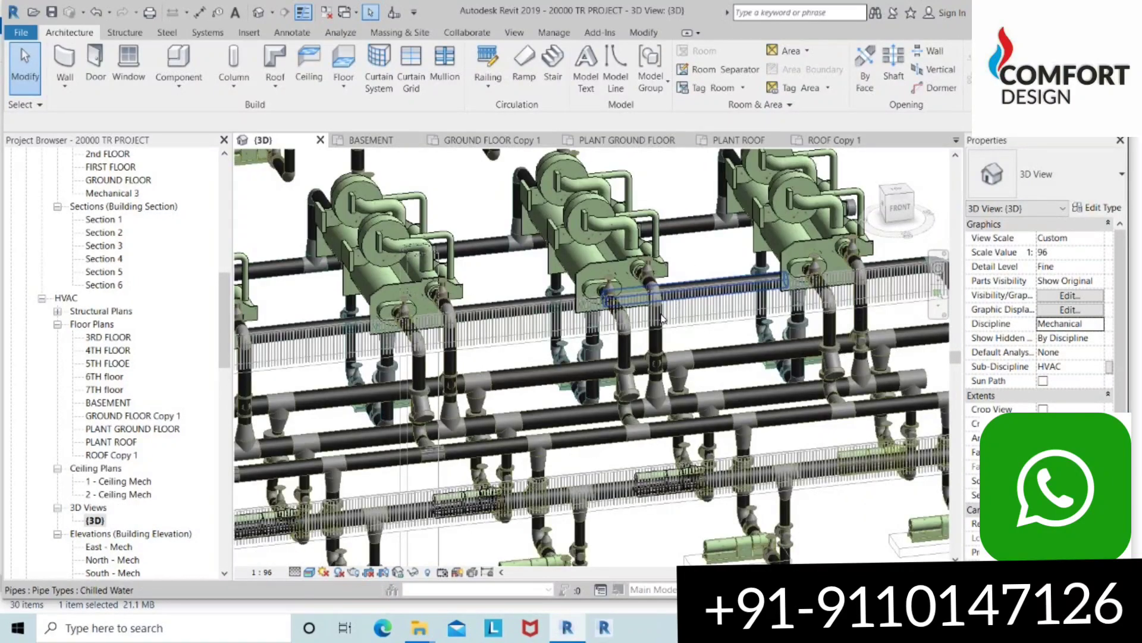
scroll(721, 360, down, 3)
scroll(721, 360, down, 3)
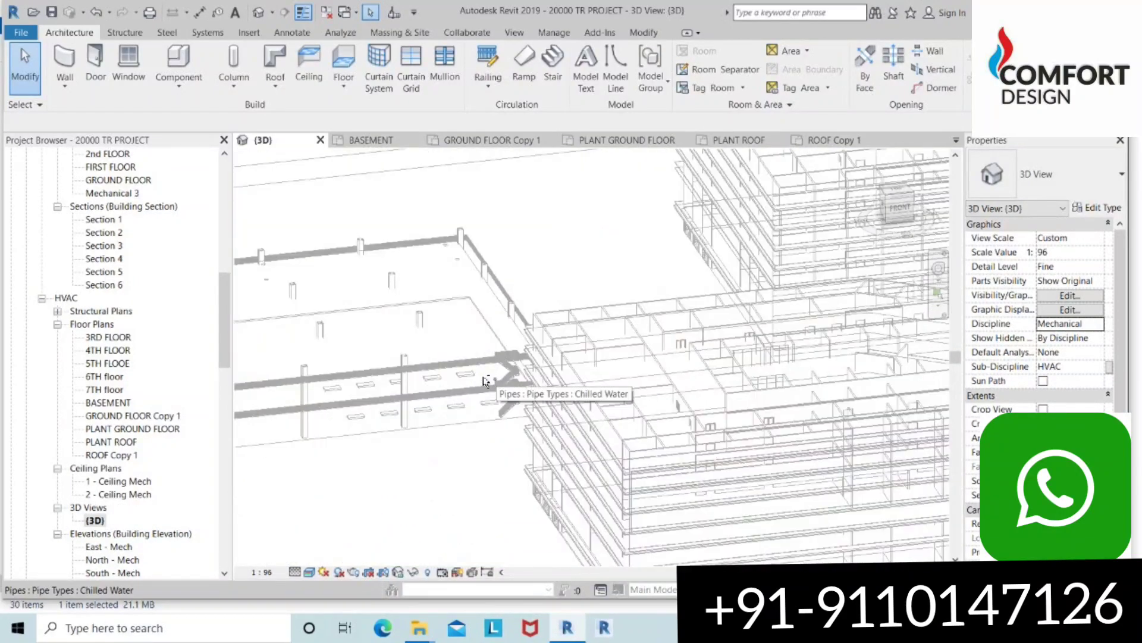
mouse_move(485, 381)
shift+middle_down()
mouse_move(468, 385)
mouse_move(649, 319)
shift+middle_up()
Step: Zoom and orbit around the chillers until the cooling towers and chillers appear together
scroll(650, 320, up, 2)
scroll(650, 319, up, 2)
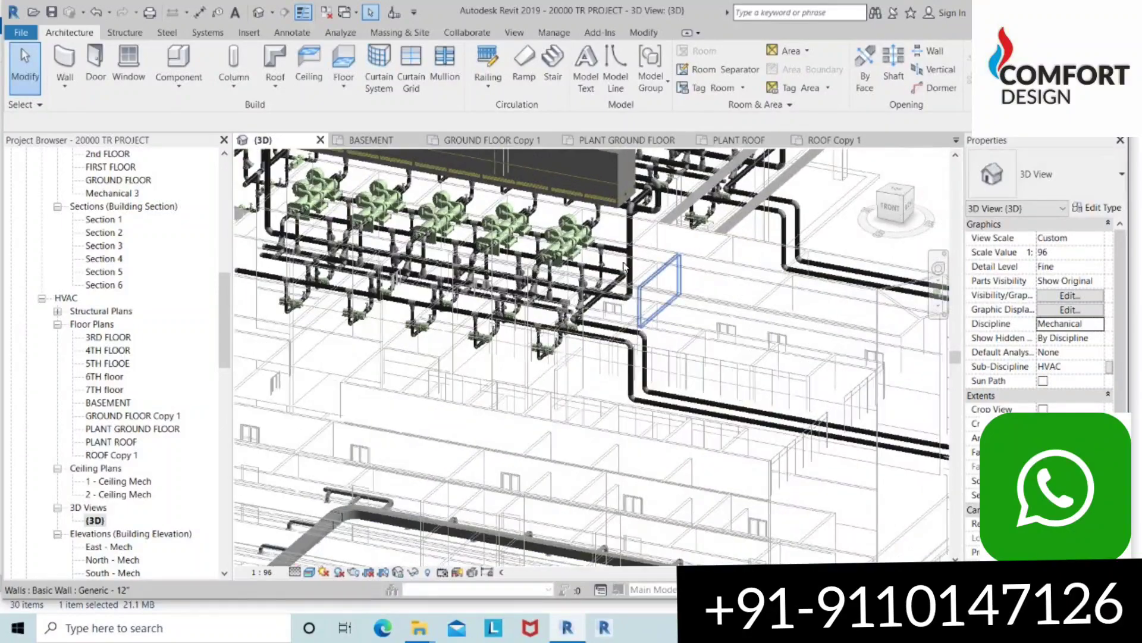
scroll(650, 320, up, 2)
scroll(650, 320, down, 2)
mouse_move(650, 320)
shift+middle_down()
mouse_move(433, 393)
mouse_move(549, 425)
shift+middle_up()
scroll(433, 393, up, 2)
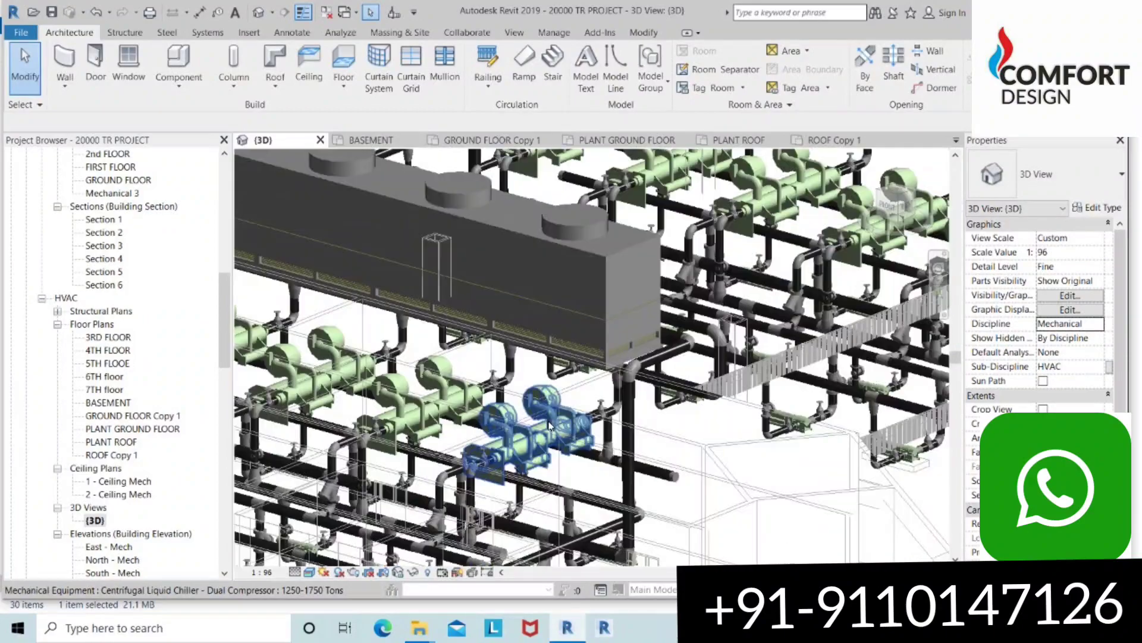
scroll(550, 425, down, 2)
mouse_move(549, 425)
shift+middle_down()
mouse_move(723, 419)
mouse_move(943, 210)
shift+middle_up()
Step: Switch to the right-side face-on view and zoom in on the chillers beneath the cooling towers
click(899, 205)
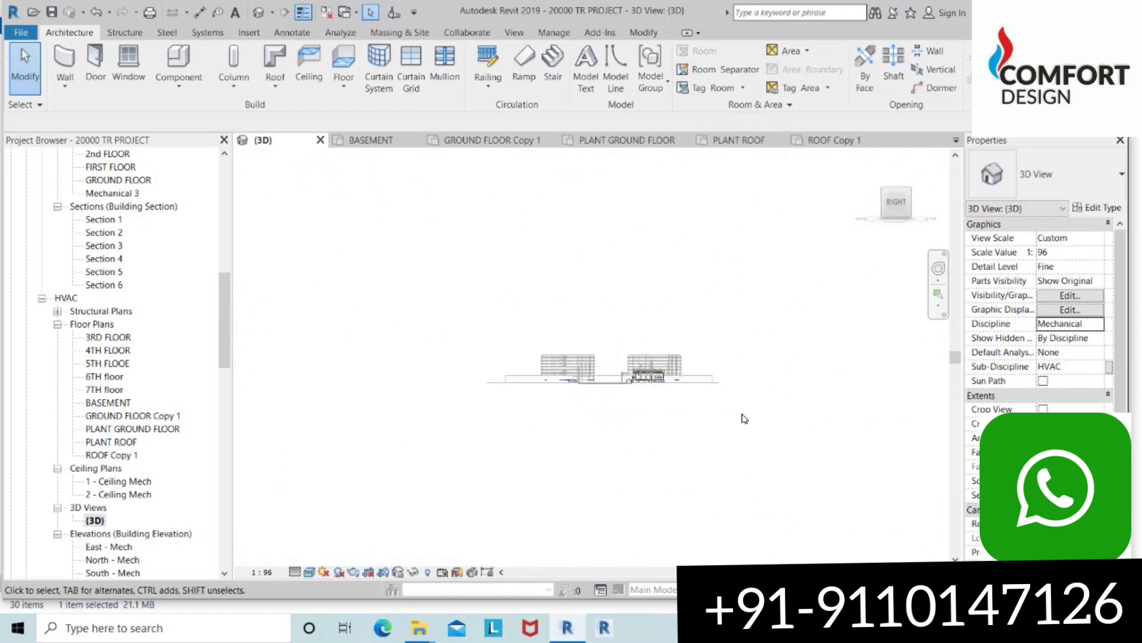
scroll(683, 393, up, 2)
scroll(605, 370, up, 3)
scroll(604, 370, up, 3)
scroll(676, 354, up, 4)
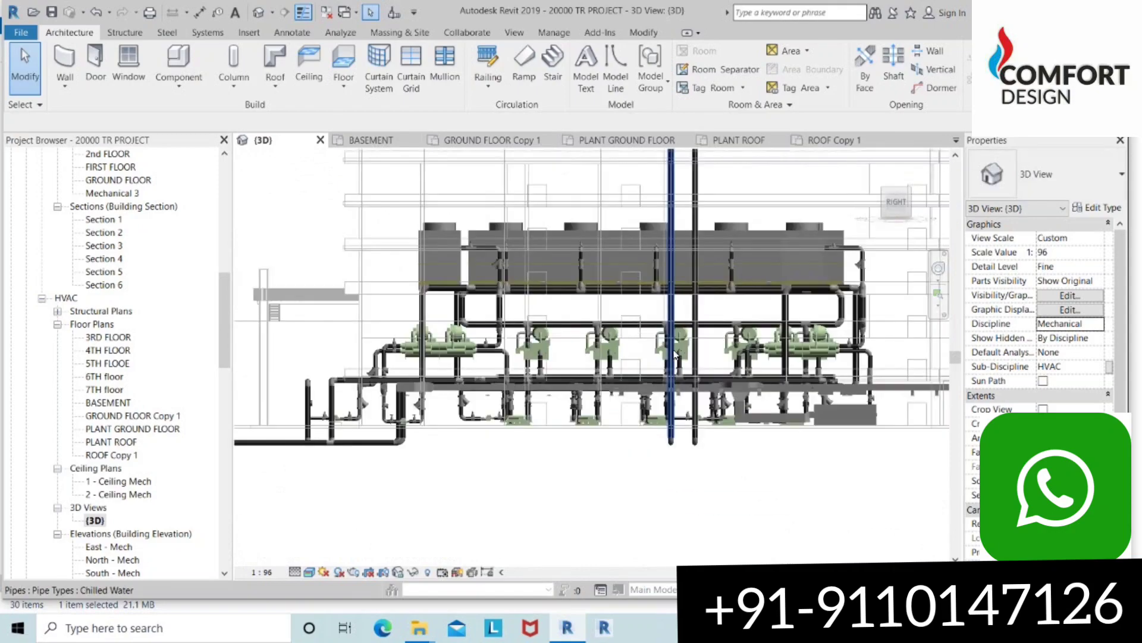
scroll(675, 354, up, 3)
scroll(655, 369, up, 3)
scroll(637, 387, up, 2)
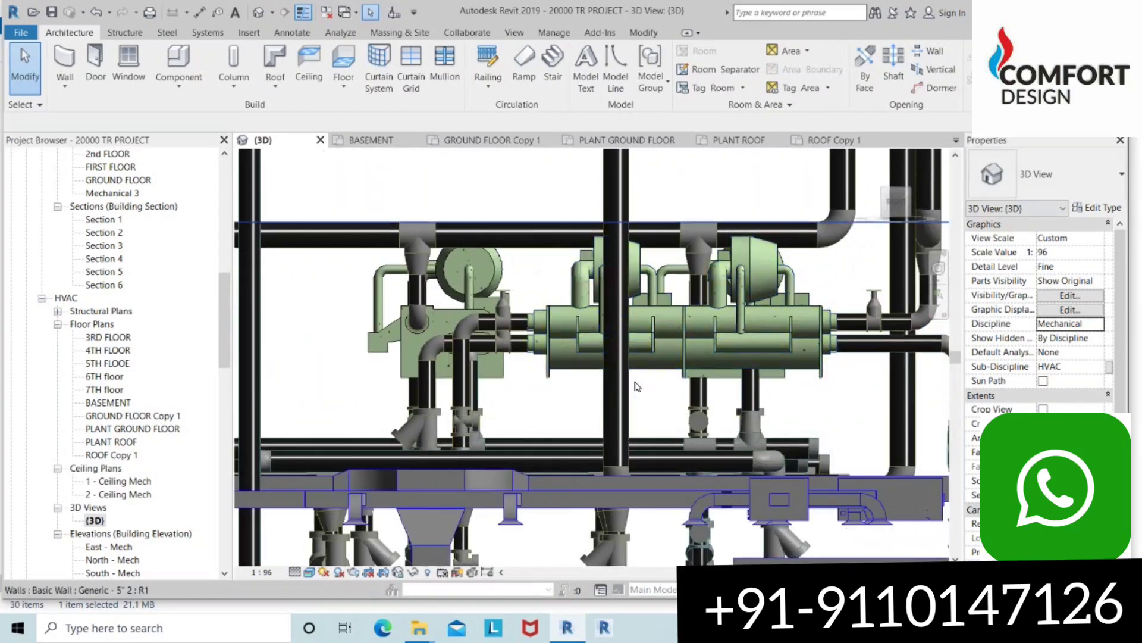
scroll(520, 331, up, 1)
scroll(521, 328, up, 1)
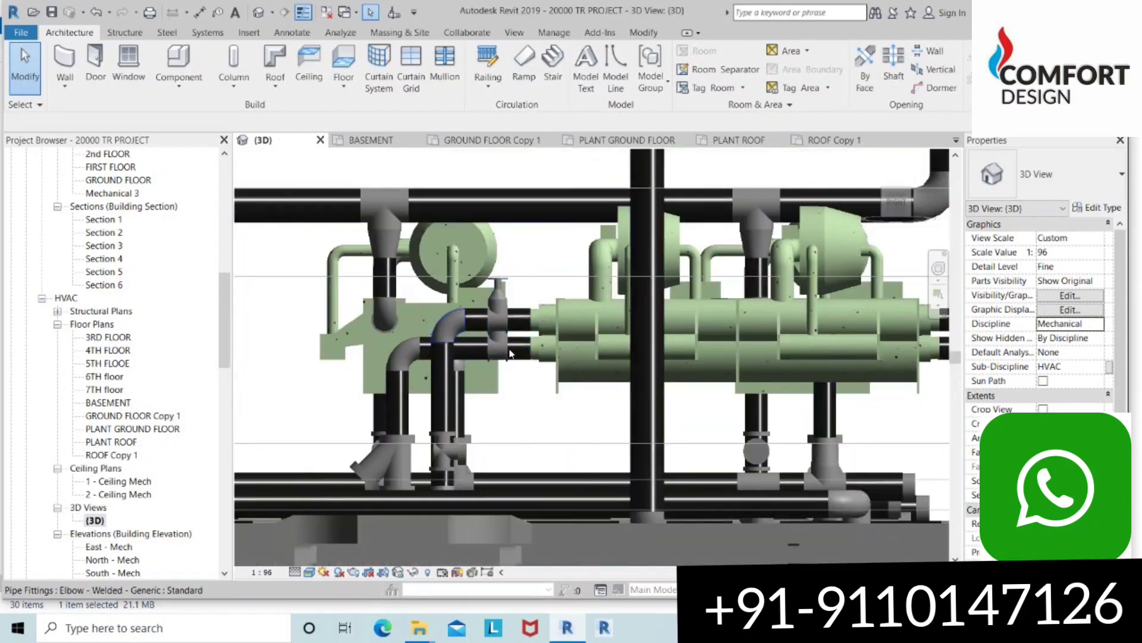
Step: Shift the pipe rack elevation slightly and zoom out to the plant within its building
scroll(510, 352, down, 2)
scroll(523, 360, down, 2)
scroll(541, 369, down, 2)
scroll(565, 378, down, 1)
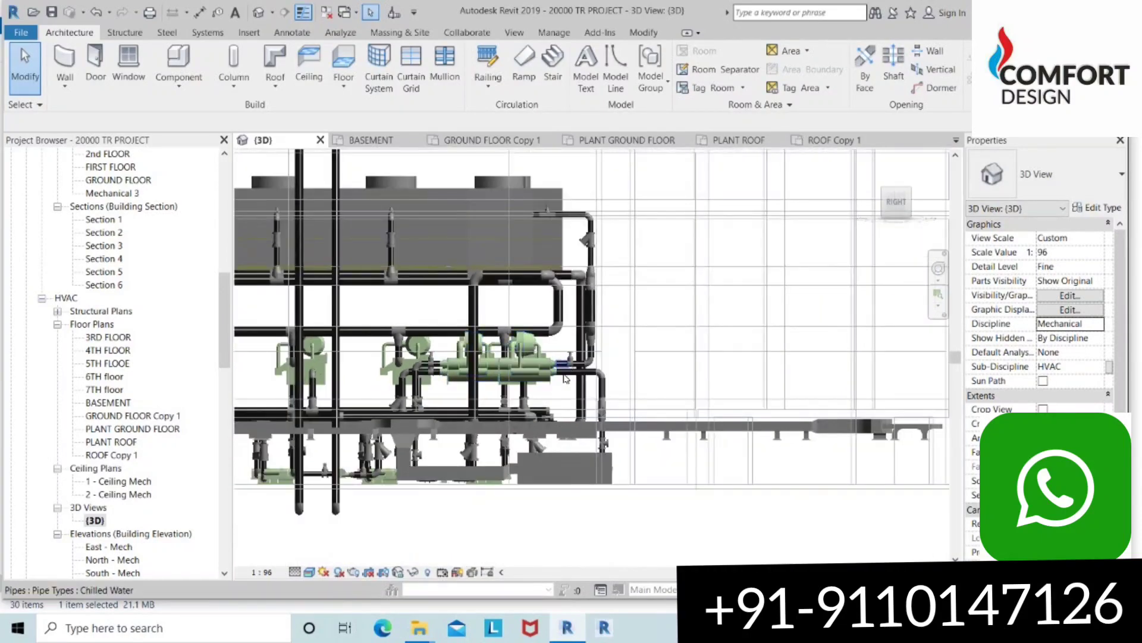
middle_drag(565, 379, 580, 376)
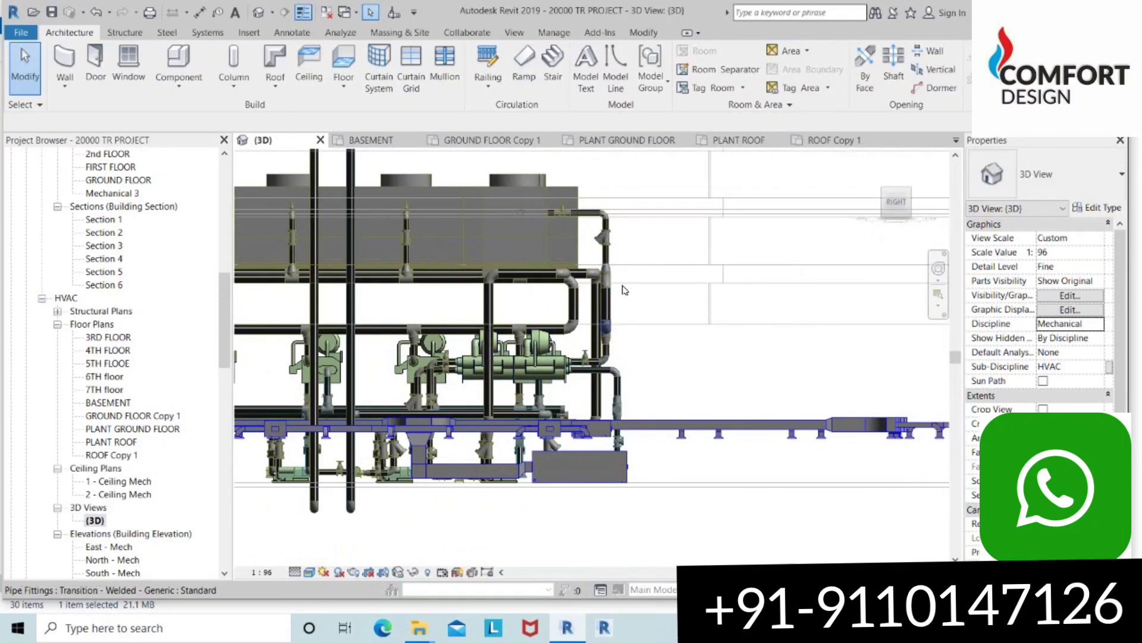
scroll(595, 280, down, 1)
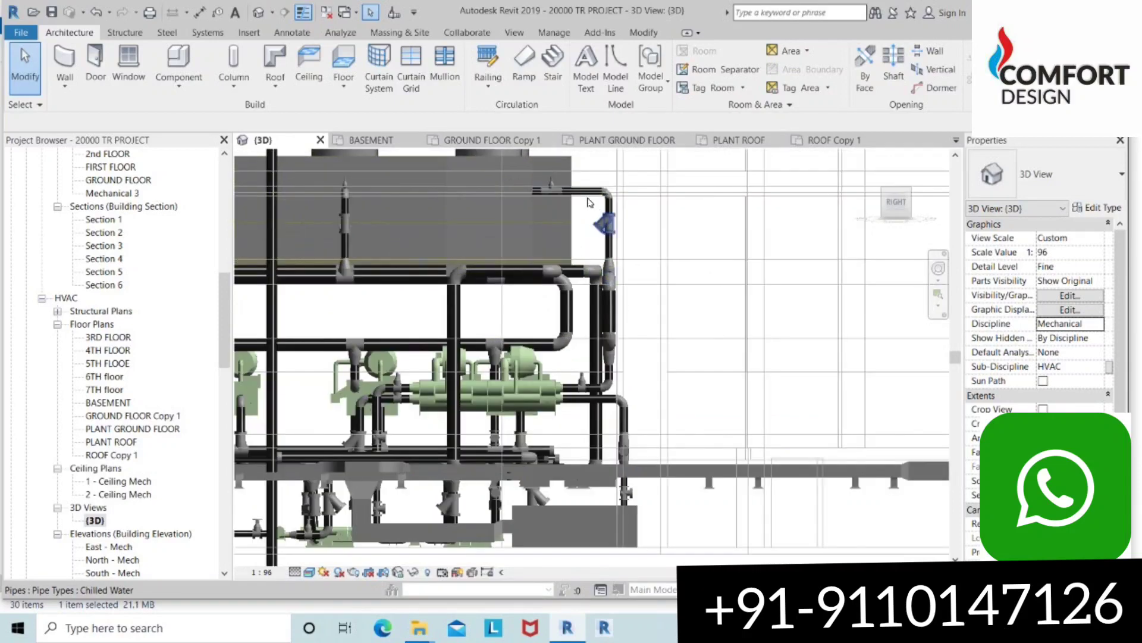
scroll(578, 258, down, 1)
scroll(562, 241, down, 1)
scroll(545, 221, down, 1)
Step: Orbit from the side elevation to an angled top view of the building
shift+middle_drag(545, 222, 501, 320)
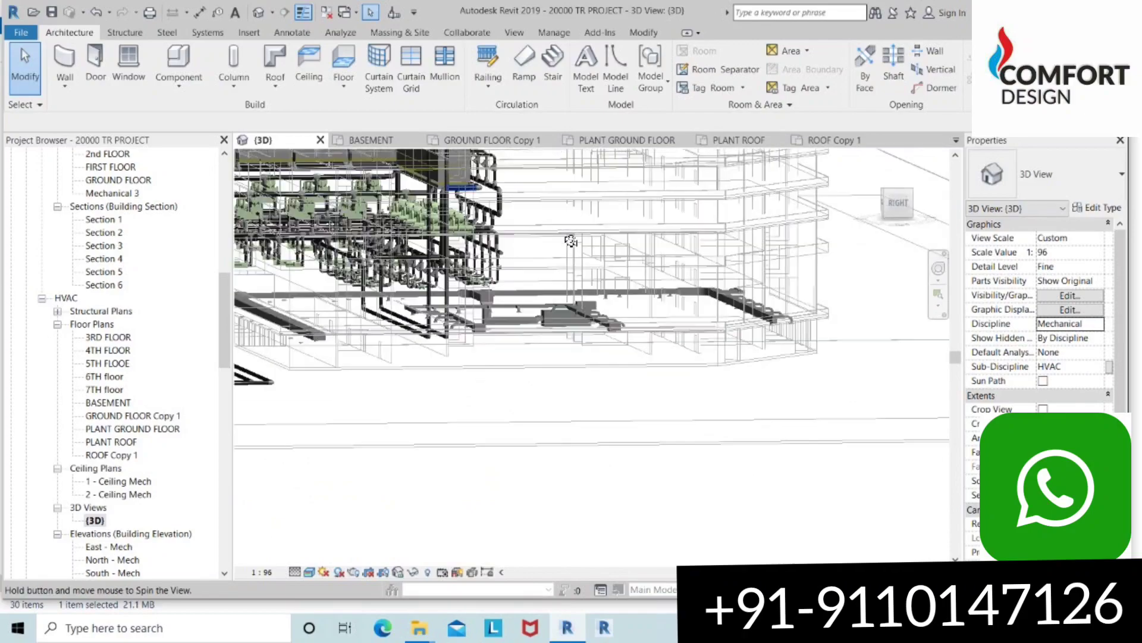
scroll(501, 321, up, 2)
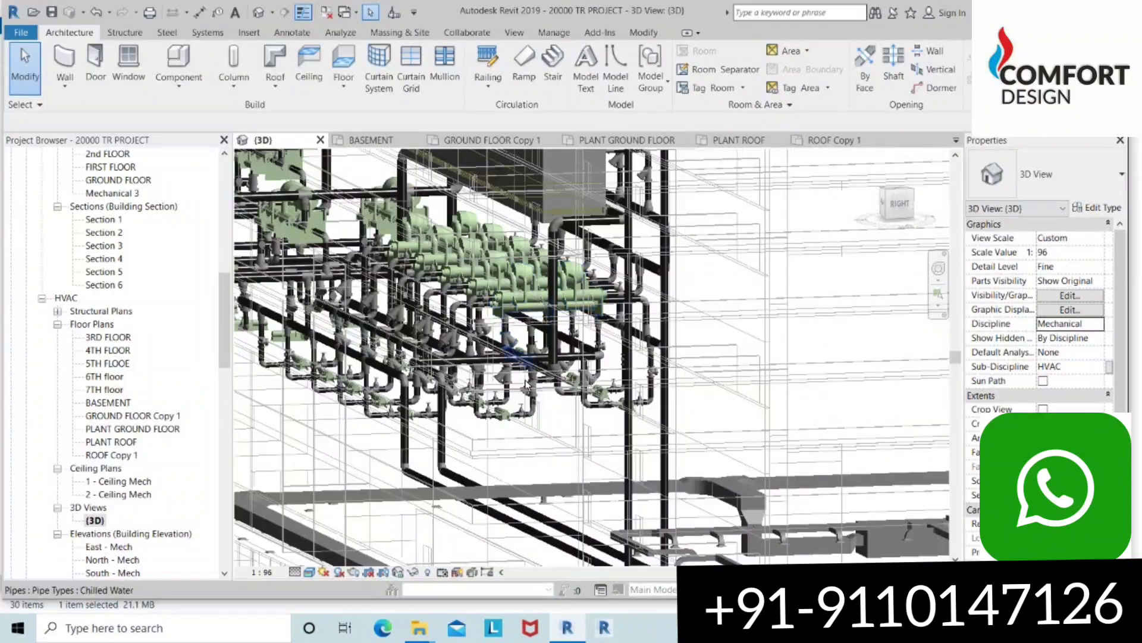
scroll(524, 375, up, 1)
scroll(552, 391, up, 2)
scroll(515, 356, down, 1)
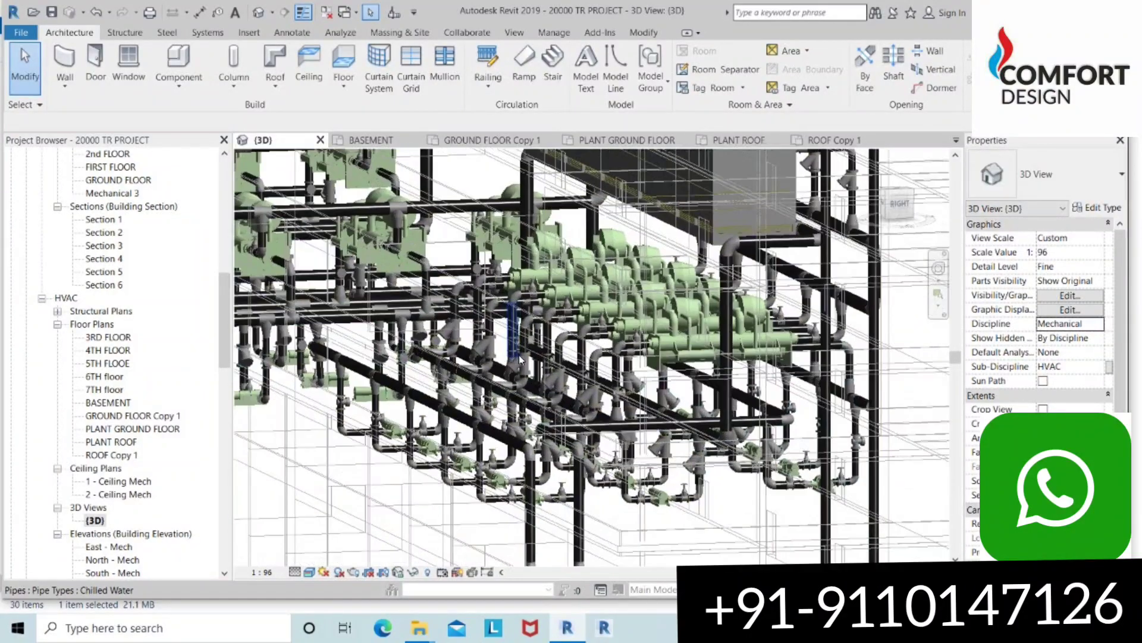
scroll(519, 354, down, 2)
Step: Orbit around the building and close in on the 1250-ton rooftop cooling tower banks
mouse_move(519, 355)
shift+middle_down()
mouse_move(485, 366)
mouse_move(397, 351)
mouse_move(421, 390)
shift+middle_up()
scroll(398, 351, up, 1)
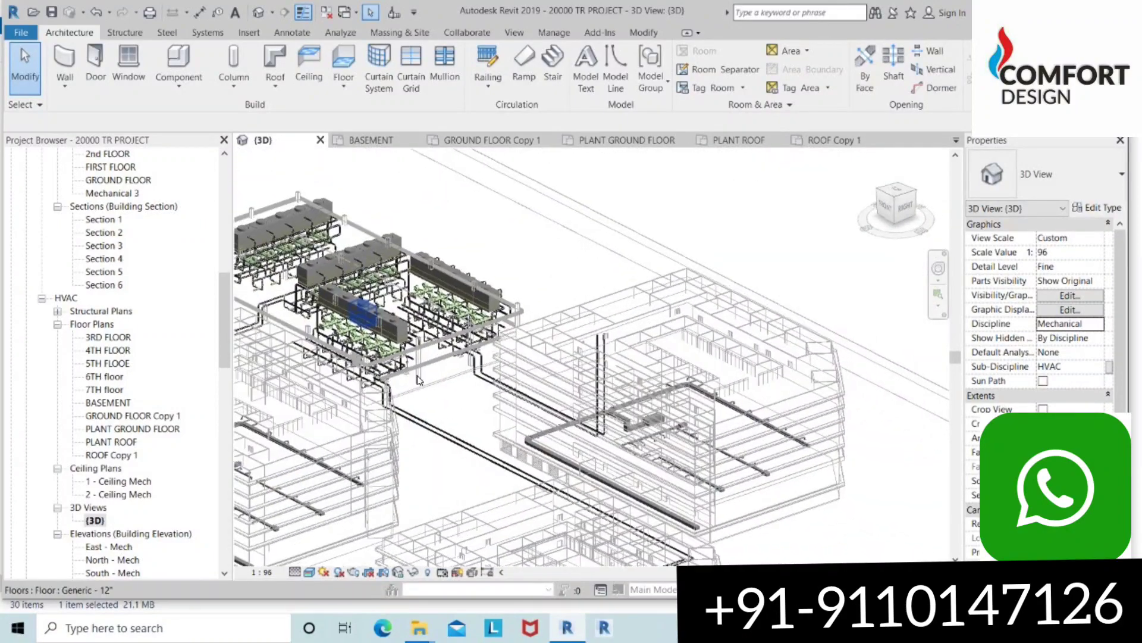
scroll(452, 357, up, 1)
scroll(495, 305, up, 1)
scroll(549, 339, up, 1)
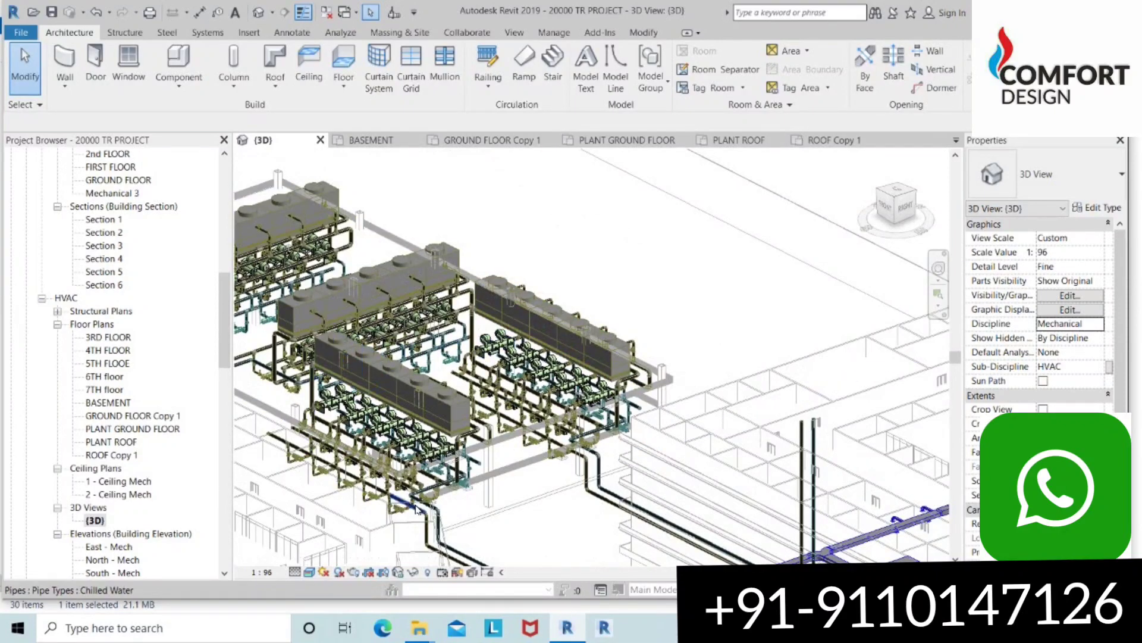
scroll(391, 302, down, 2)
scroll(392, 302, down, 1)
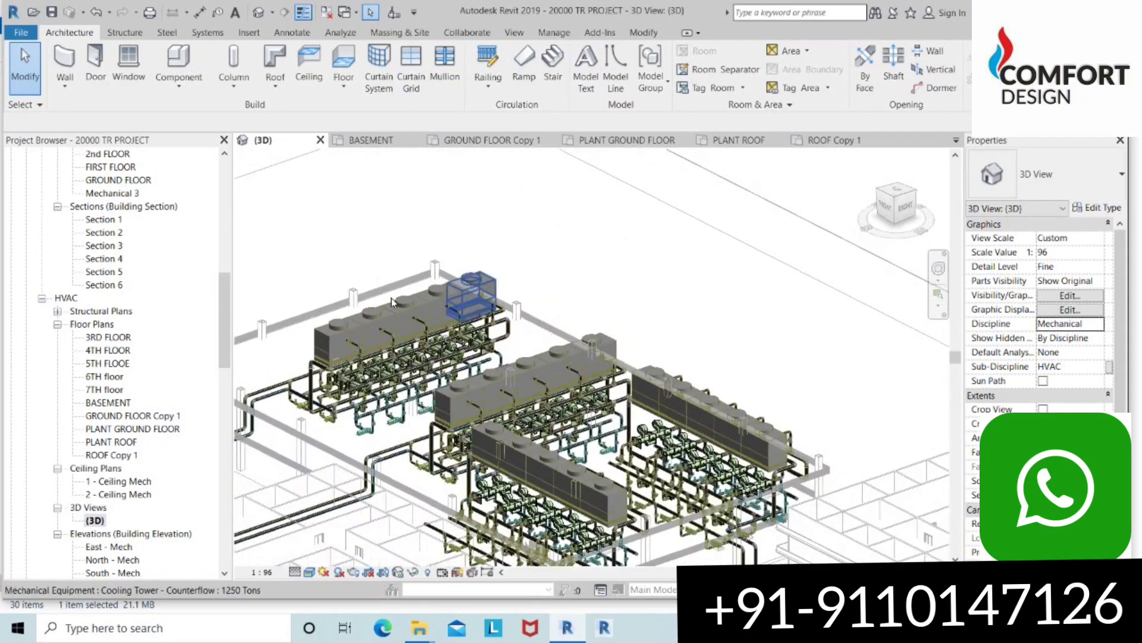
scroll(273, 381, up, 2)
scroll(273, 381, up, 2)
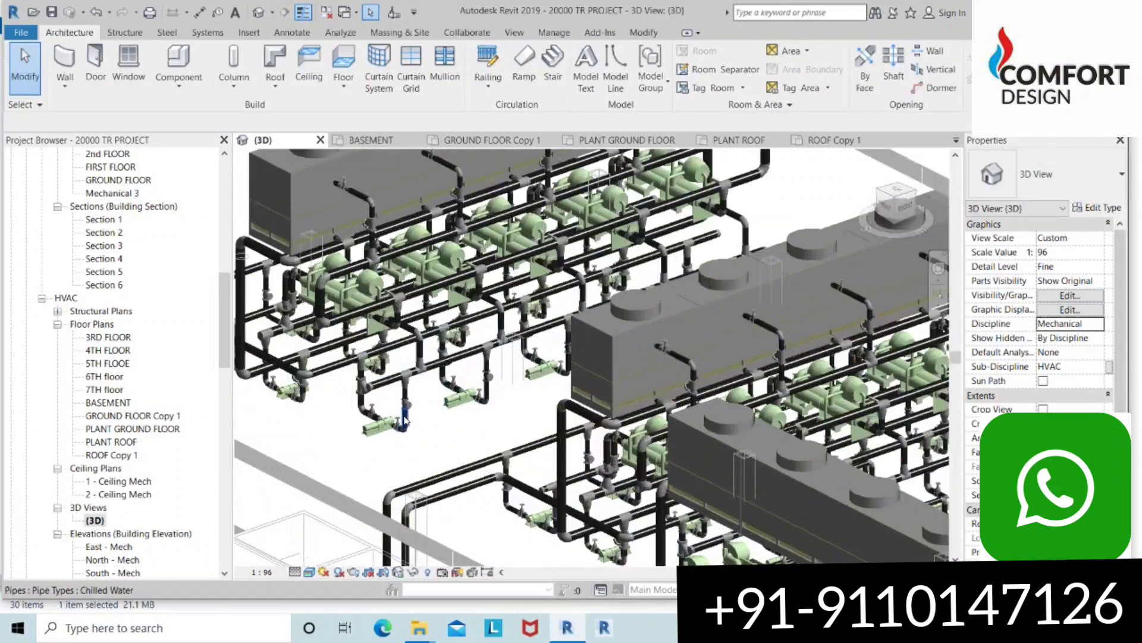
scroll(273, 380, up, 1)
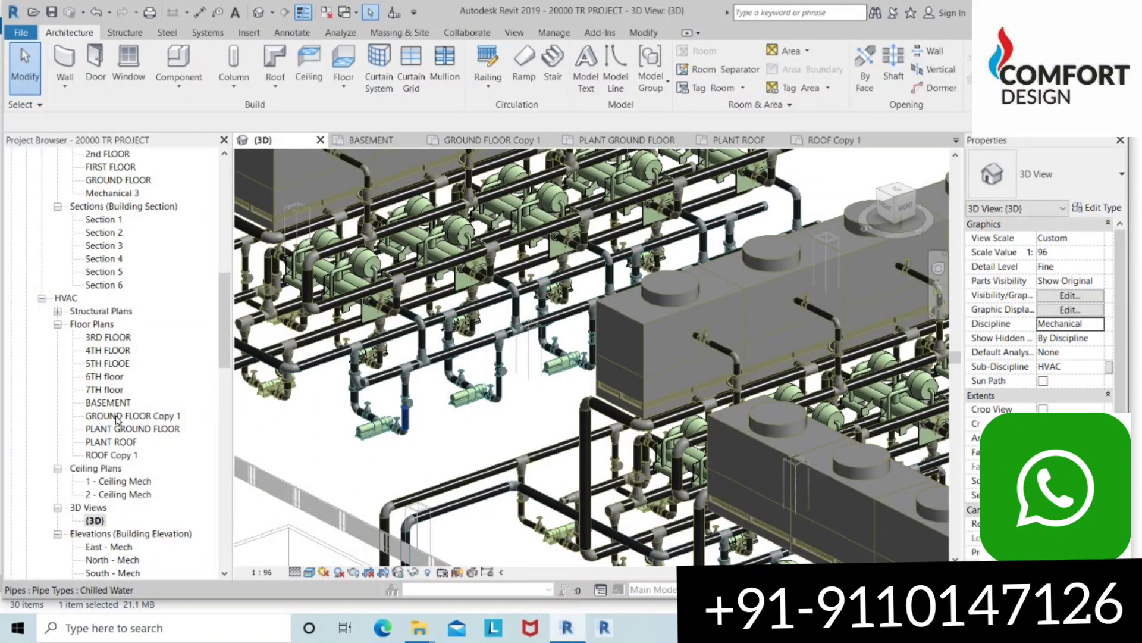
double_click(114, 403)
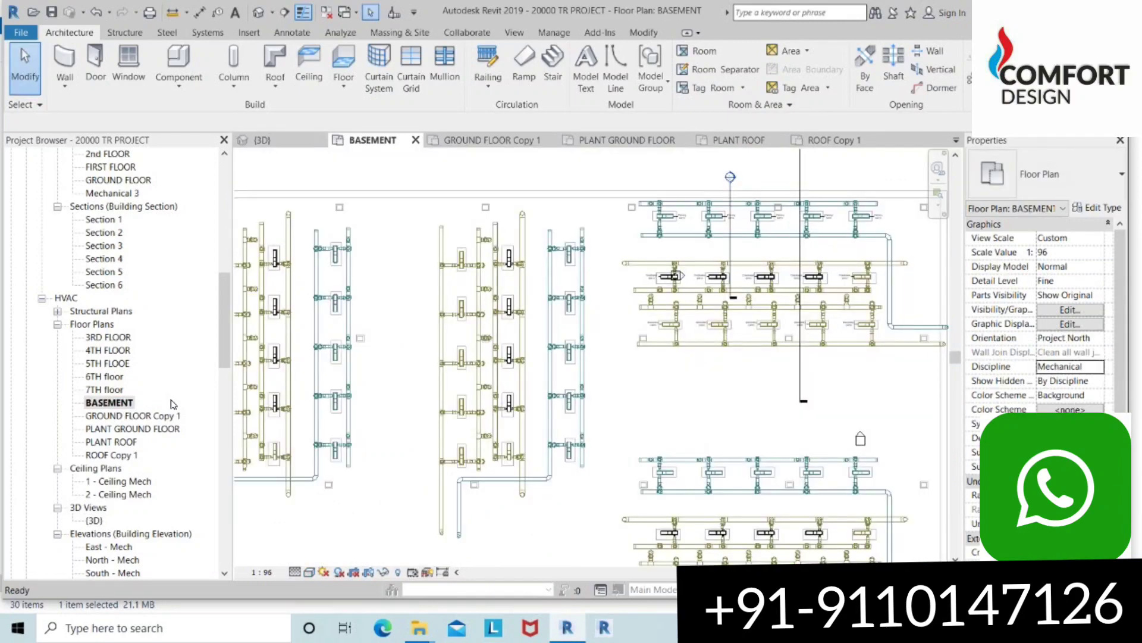
scroll(543, 436, up, 2)
scroll(543, 437, up, 2)
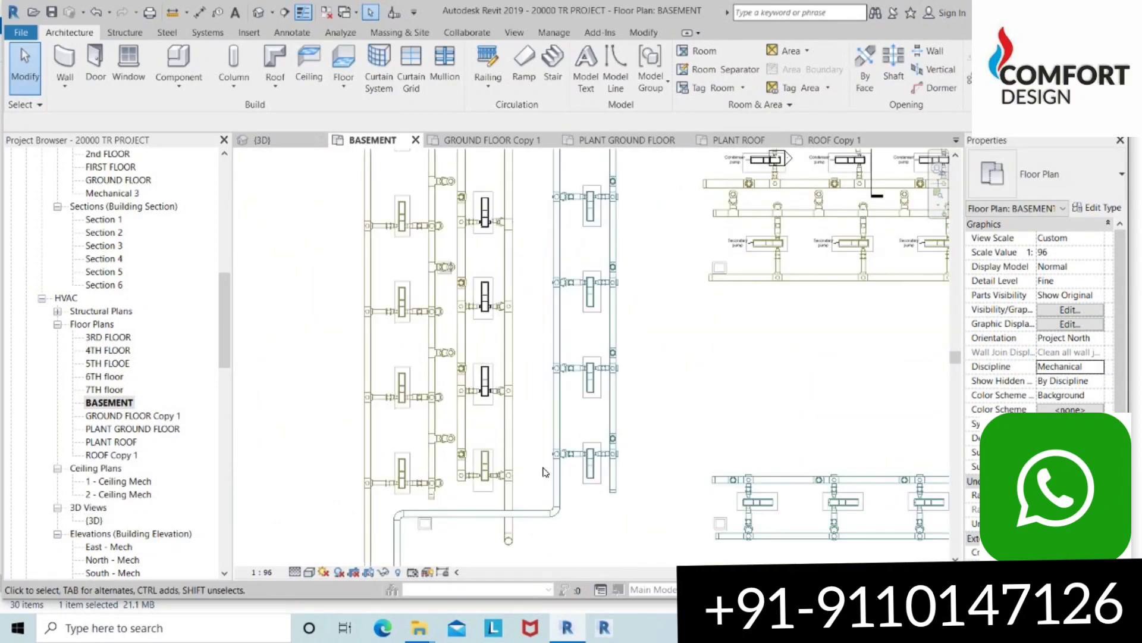
scroll(522, 470, up, 1)
scroll(532, 370, up, 1)
scroll(536, 405, down, 2)
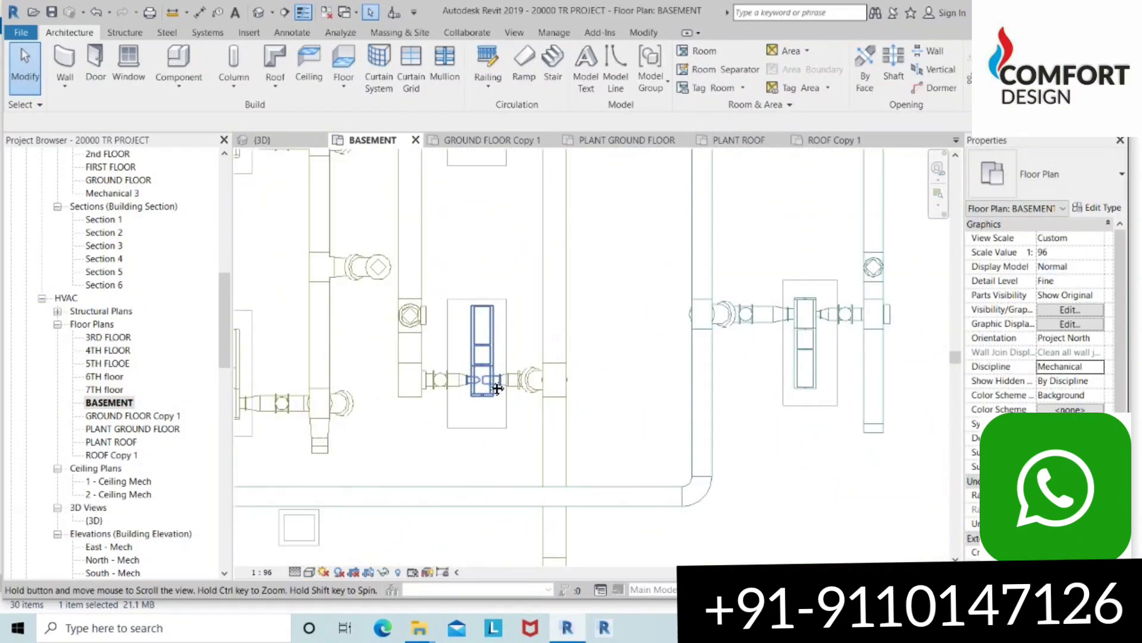
scroll(556, 321, down, 2)
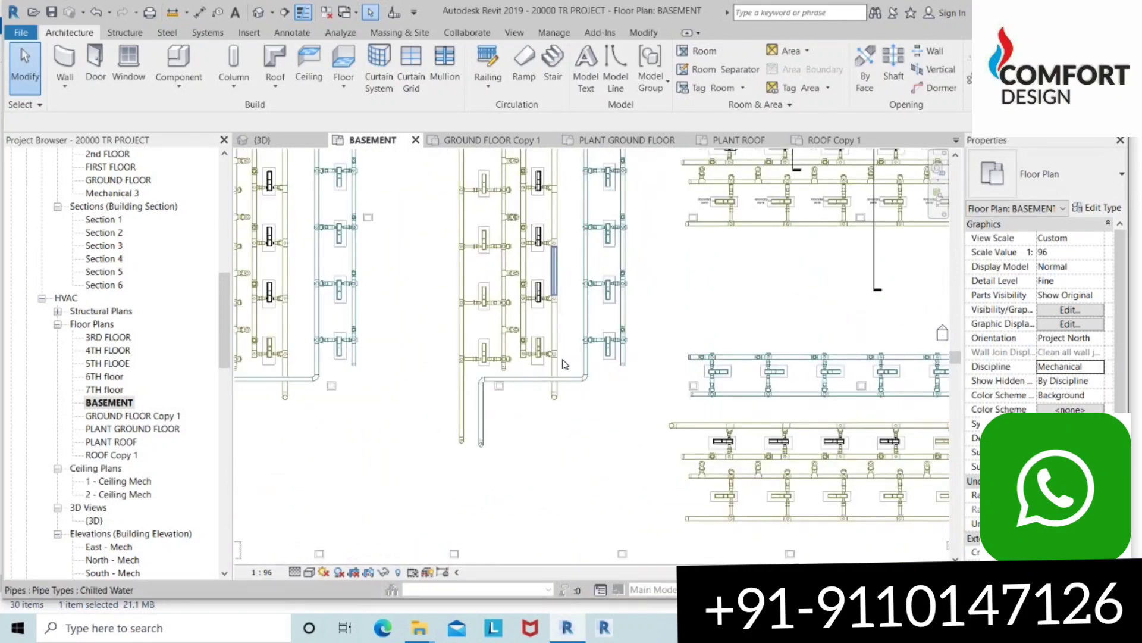
scroll(564, 363, down, 2)
scroll(651, 369, down, 1)
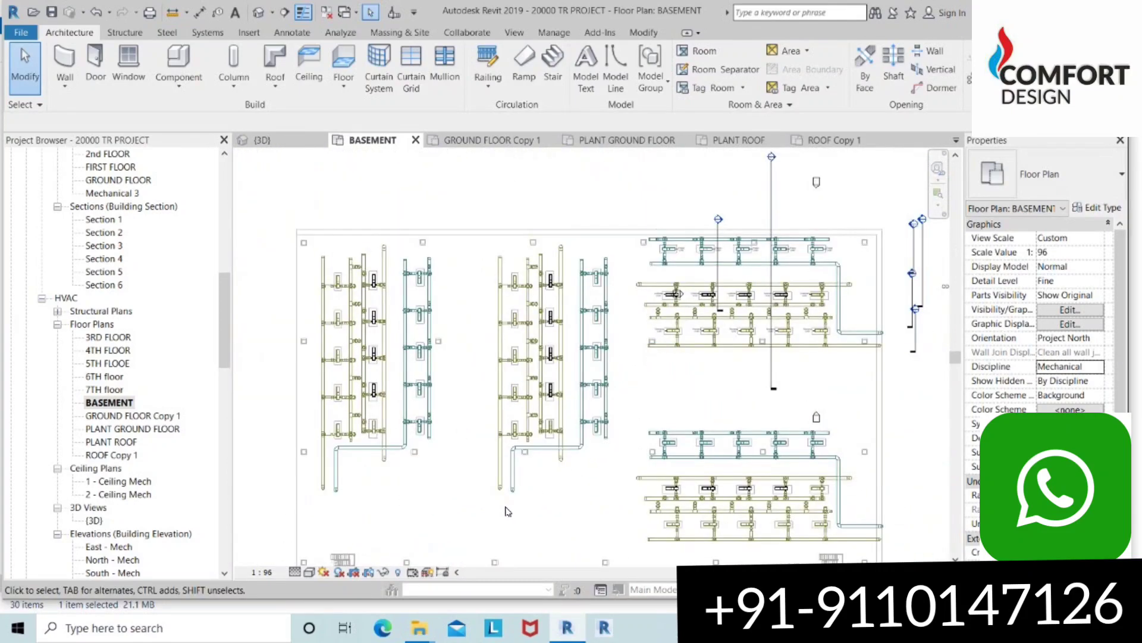
scroll(508, 511, up, 1)
scroll(532, 478, down, 1)
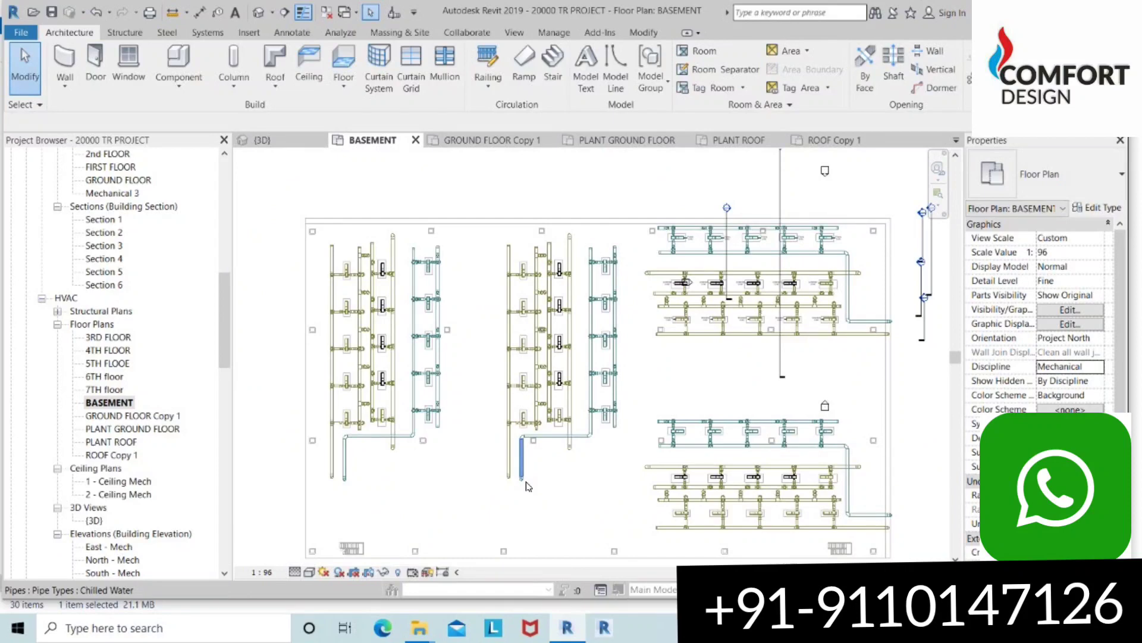
scroll(553, 468, up, 1)
scroll(558, 470, up, 1)
scroll(565, 434, up, 2)
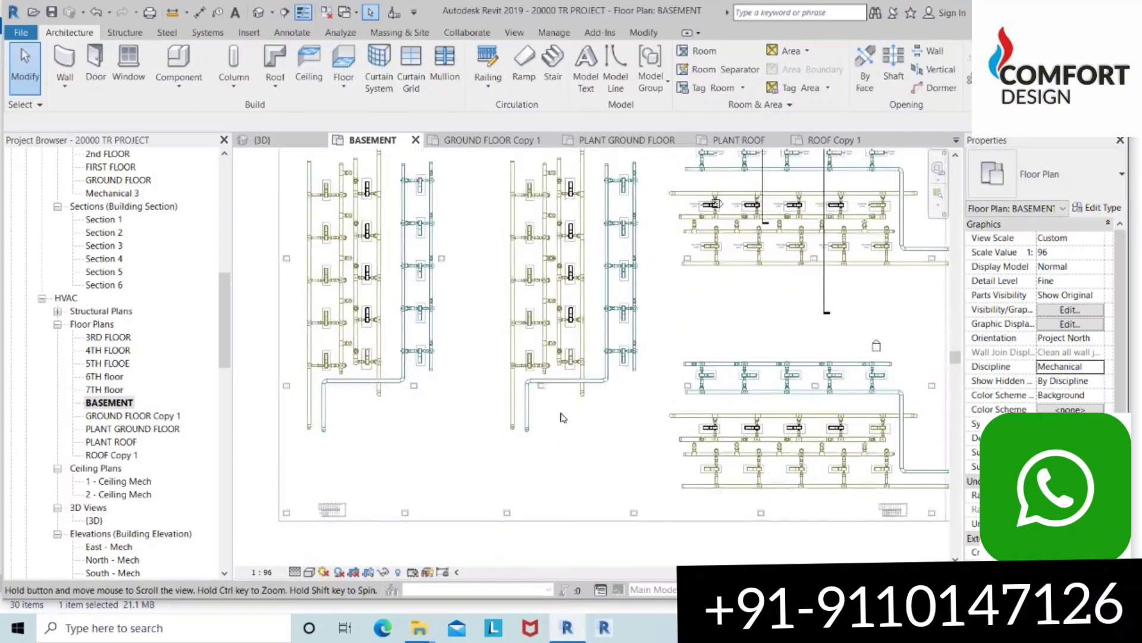
scroll(576, 388, up, 1)
scroll(523, 373, up, 1)
scroll(595, 428, up, 2)
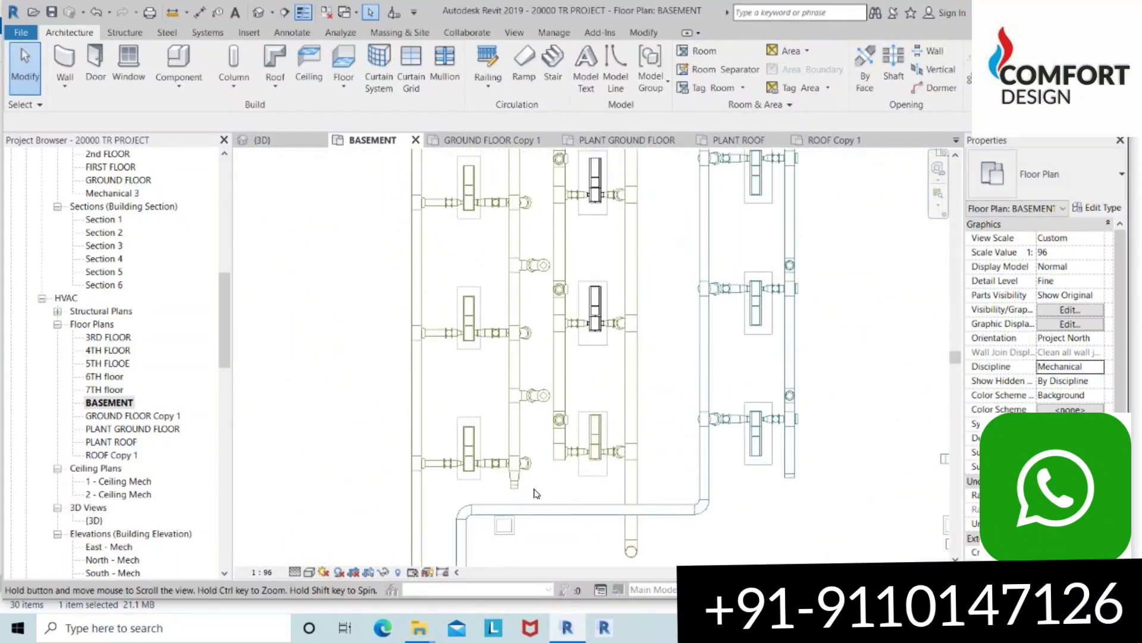
scroll(632, 552, down, 1)
scroll(630, 452, down, 1)
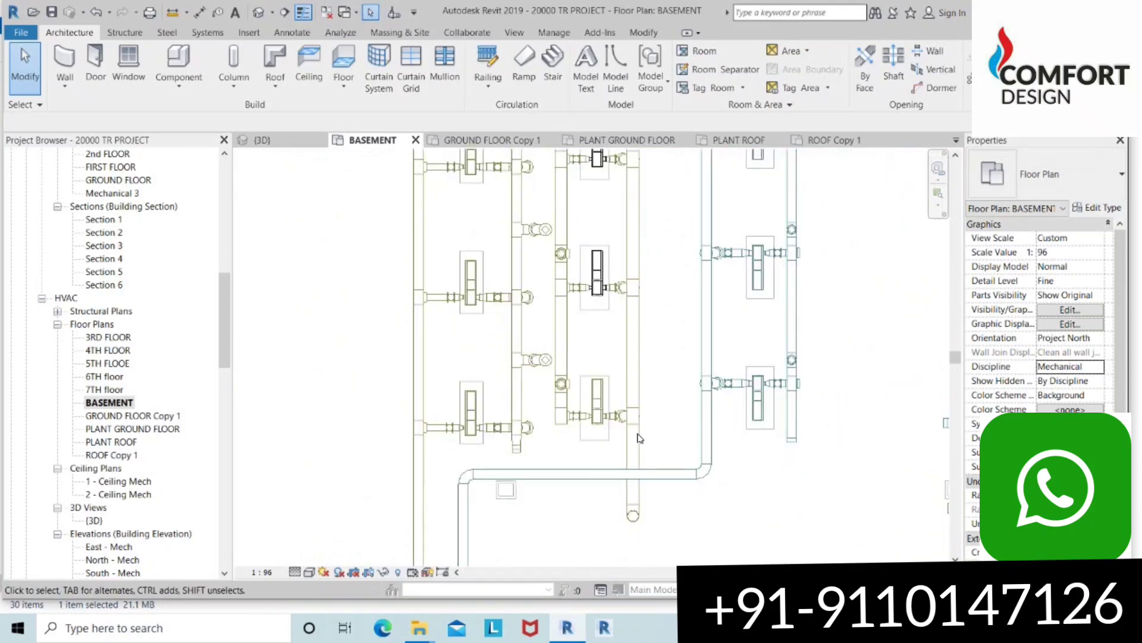
scroll(567, 393, down, 1)
scroll(564, 323, down, 1)
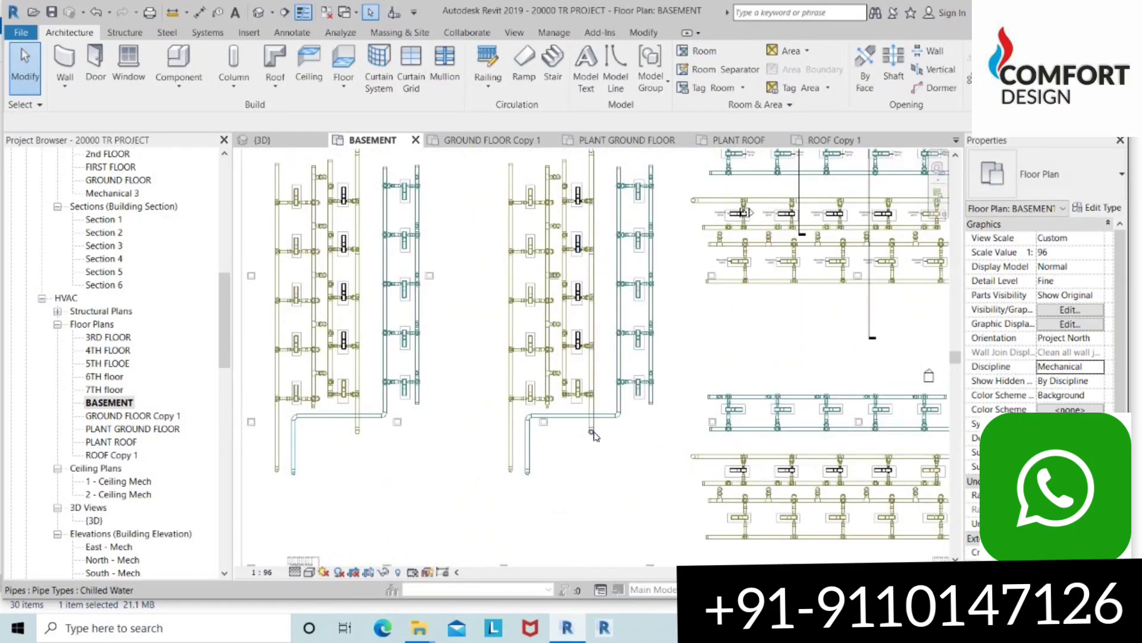
scroll(571, 161, up, 1)
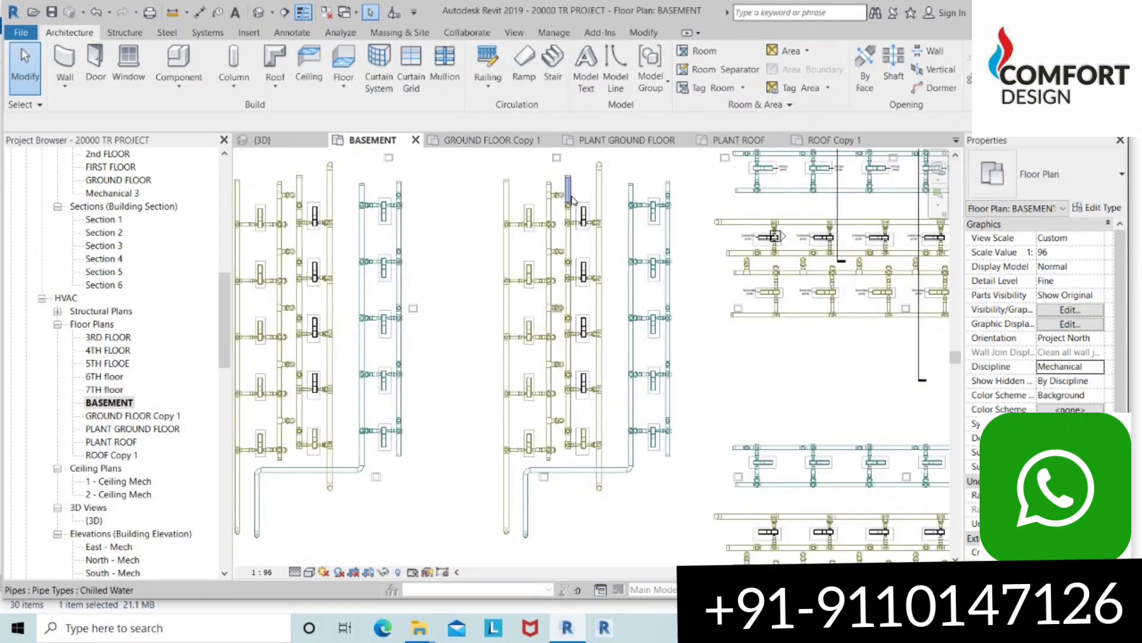
scroll(573, 208, up, 4)
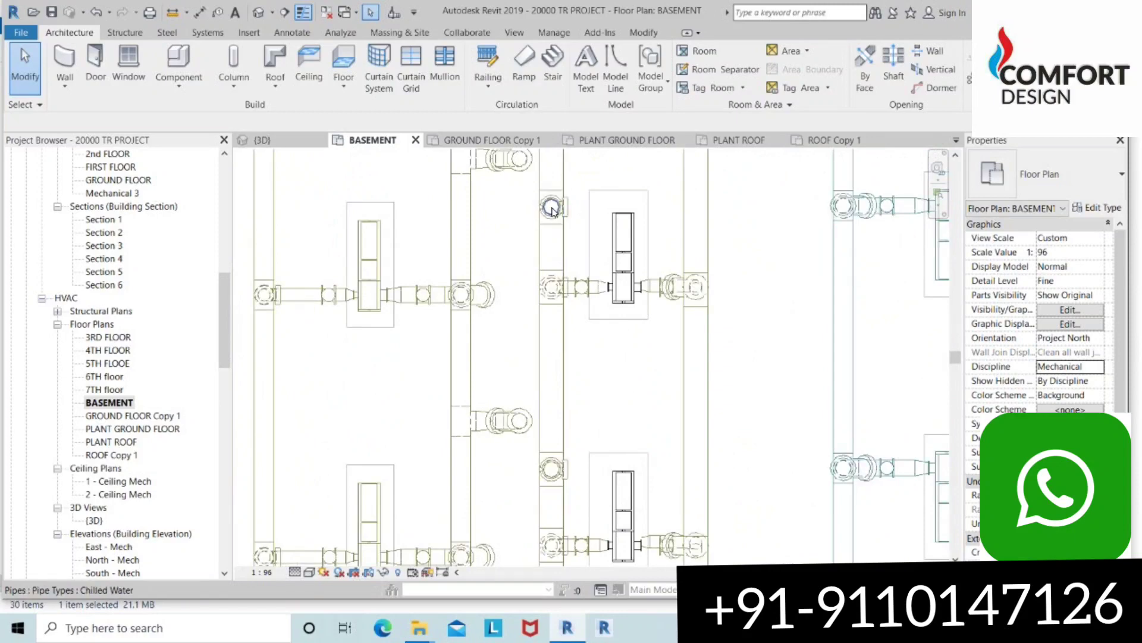
scroll(549, 218, up, 2)
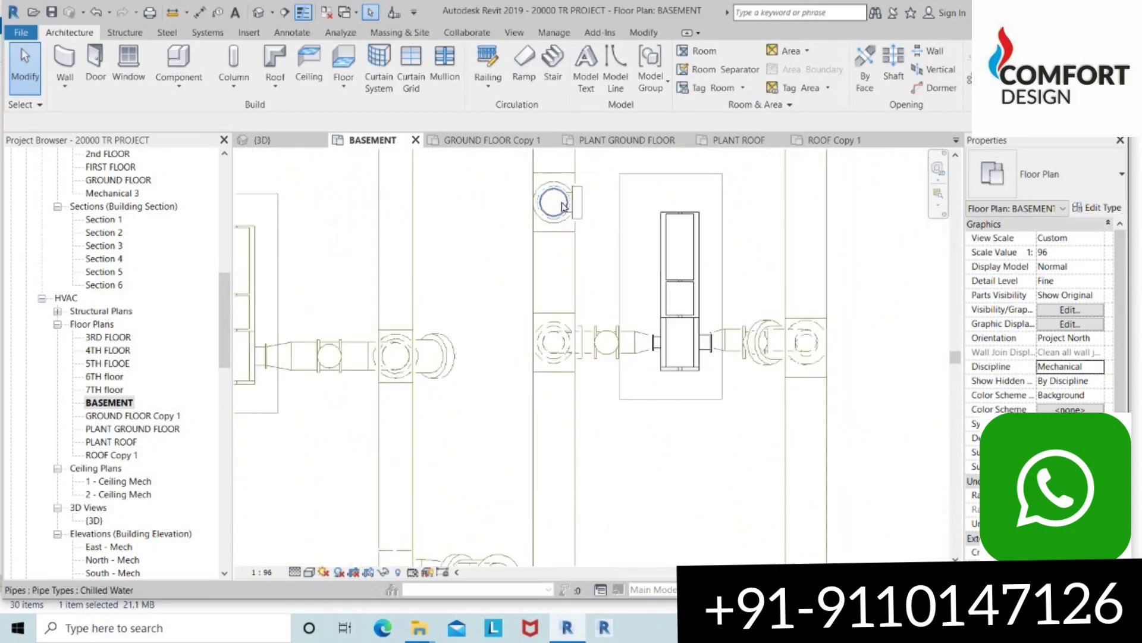
scroll(562, 207, down, 3)
scroll(562, 207, down, 1)
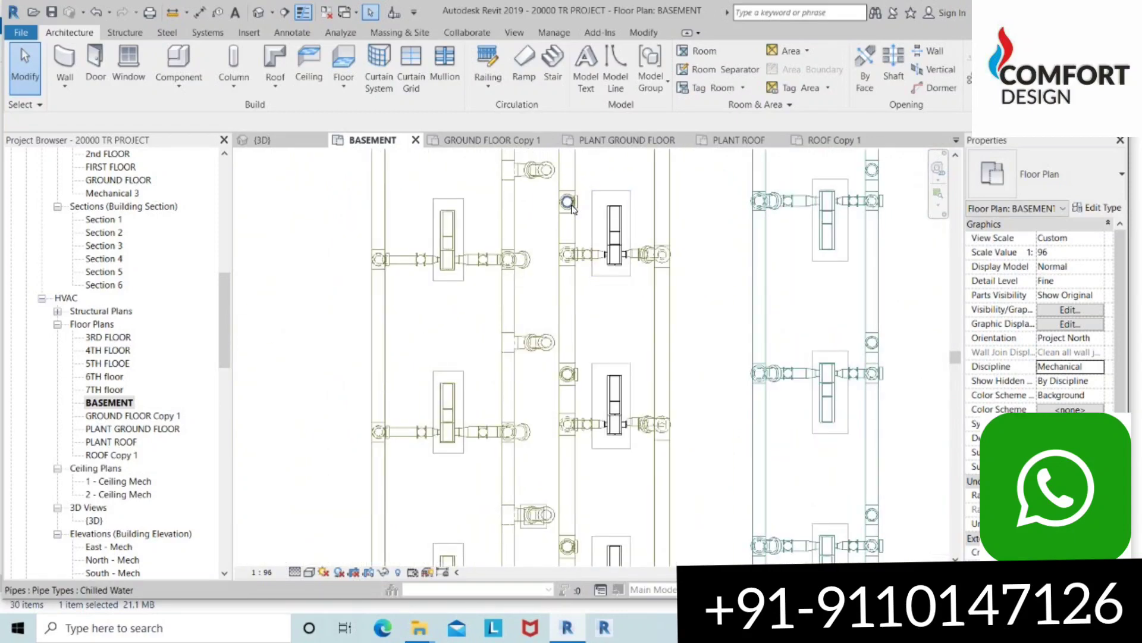
scroll(571, 206, down, 1)
scroll(574, 207, down, 1)
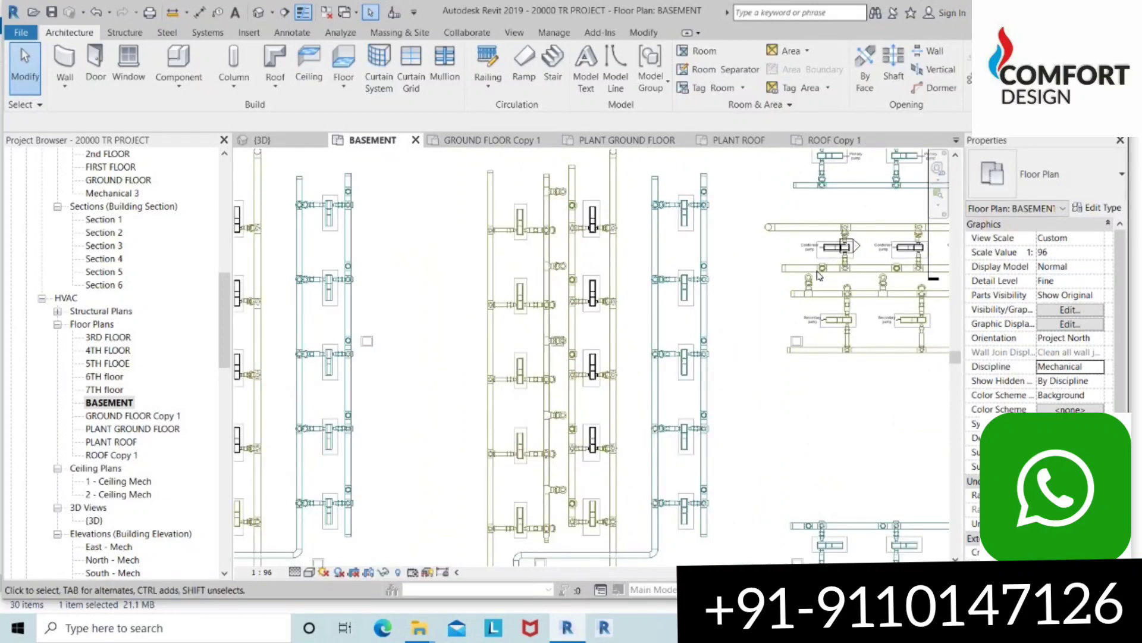
Step: Zoom in and out to inspect the primary, condenser and secondary pump tags
scroll(818, 275, up, 2)
scroll(714, 267, up, 2)
scroll(596, 265, up, 1)
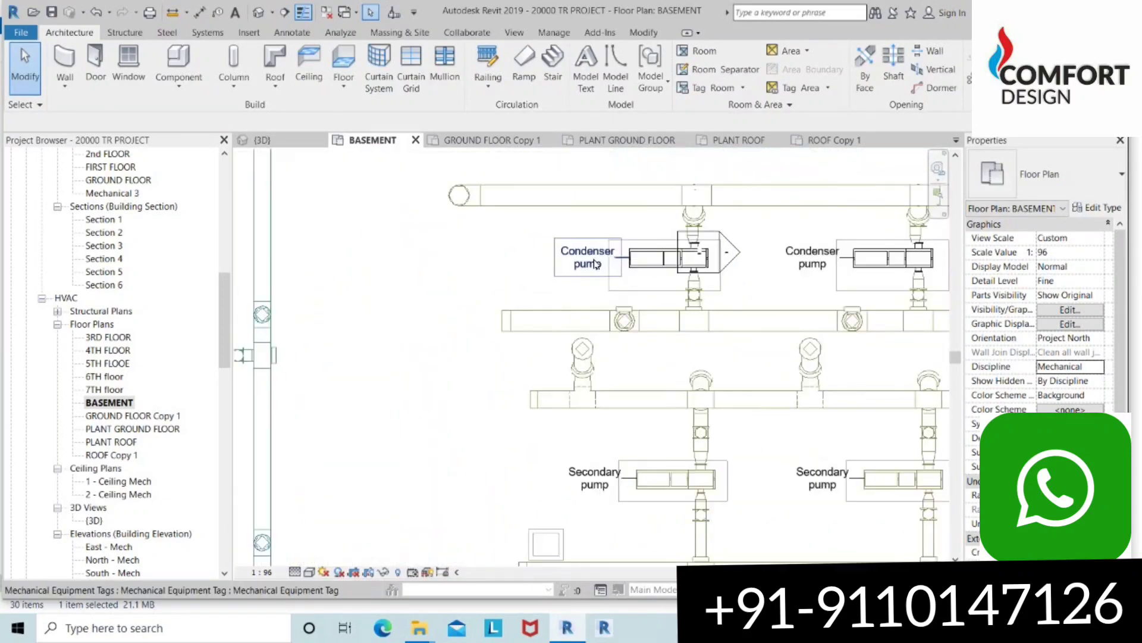
scroll(596, 265, down, 1)
scroll(522, 269, down, 1)
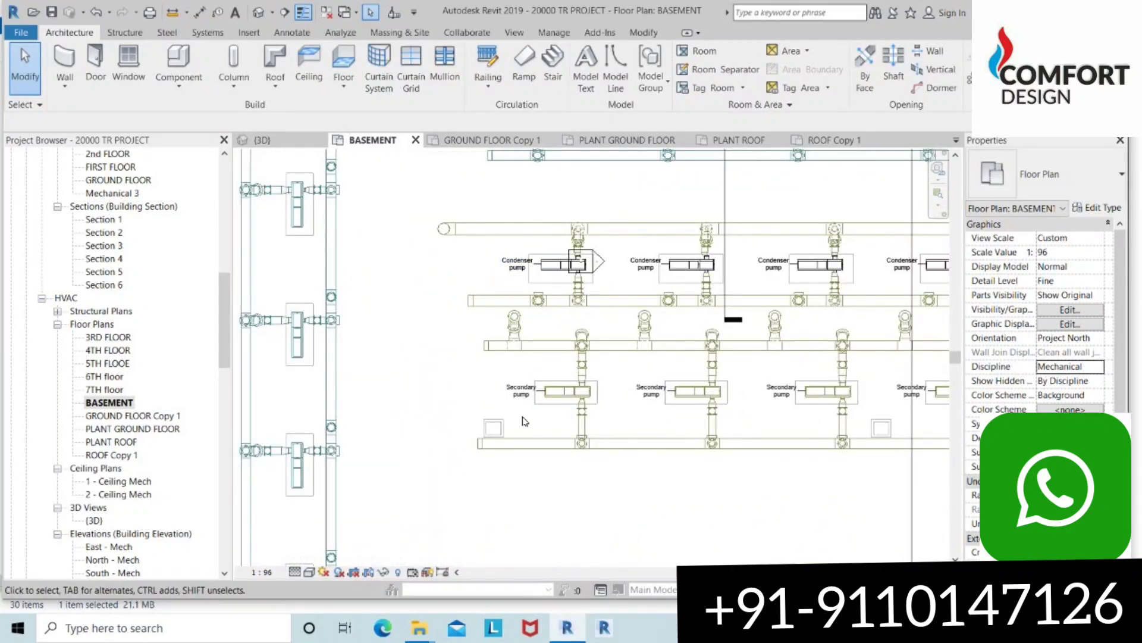
scroll(535, 357, up, 2)
scroll(687, 383, down, 3)
scroll(688, 384, down, 1)
scroll(687, 384, down, 1)
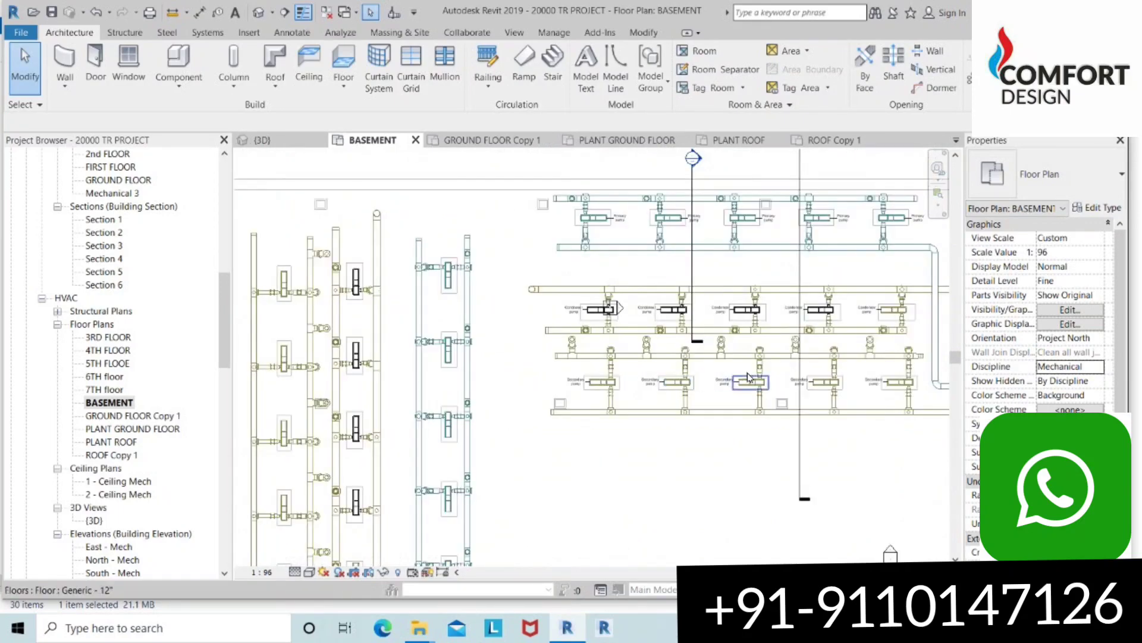
Step: Zoom out and window-select all the piping around the basement pump rows
scroll(576, 262, up, 2)
scroll(576, 262, up, 2)
scroll(576, 261, down, 2)
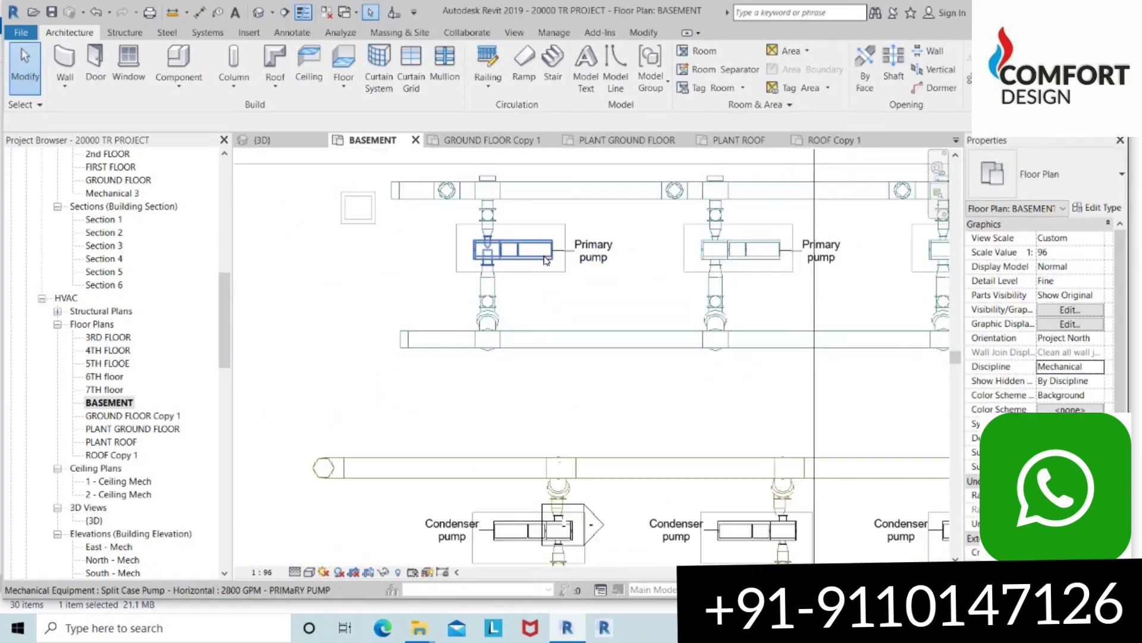
scroll(576, 262, down, 2)
scroll(571, 443, down, 1)
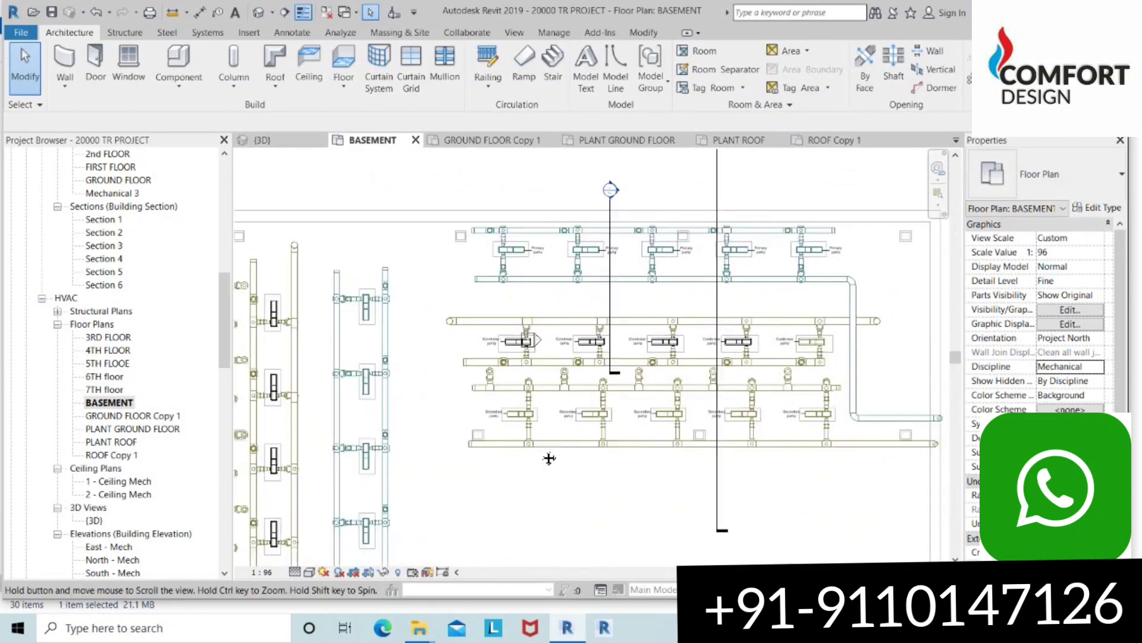
scroll(526, 436, down, 1)
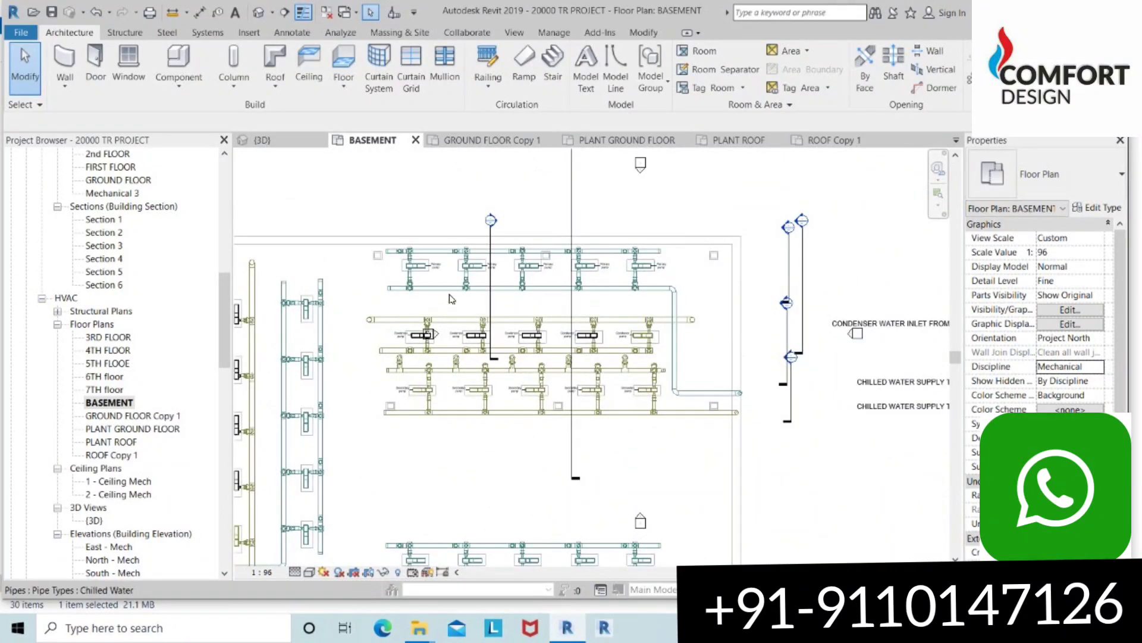
drag(426, 335, 764, 443)
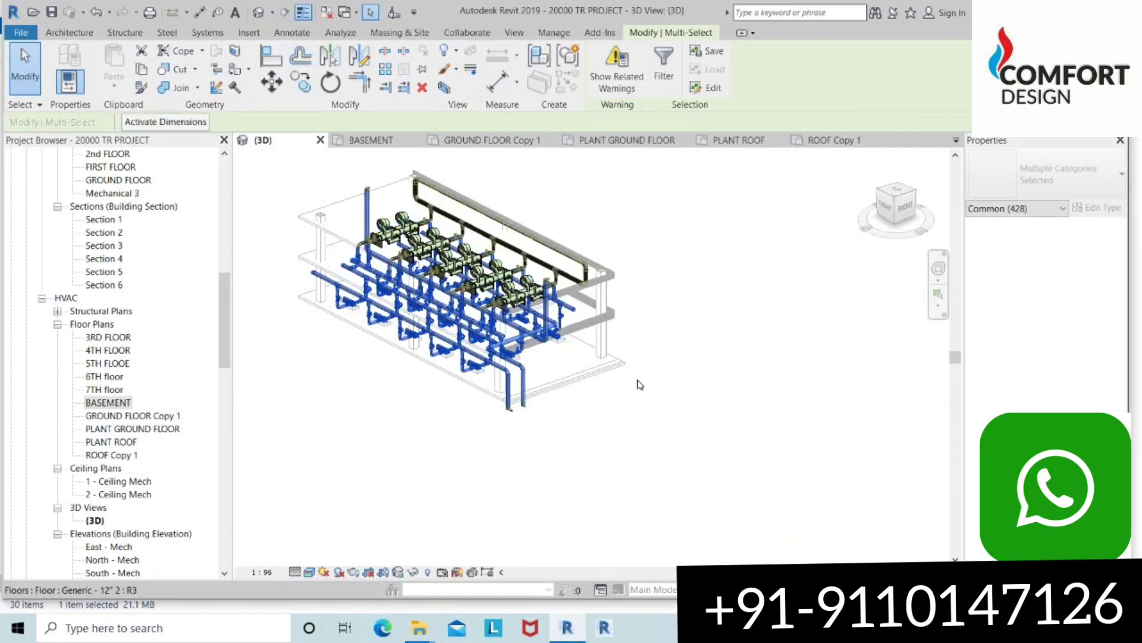
Step: Deselect the basement piping, pan the 3D model right and down, and show the Discipline choices
key(Escape)
scroll(616, 393, up, 1)
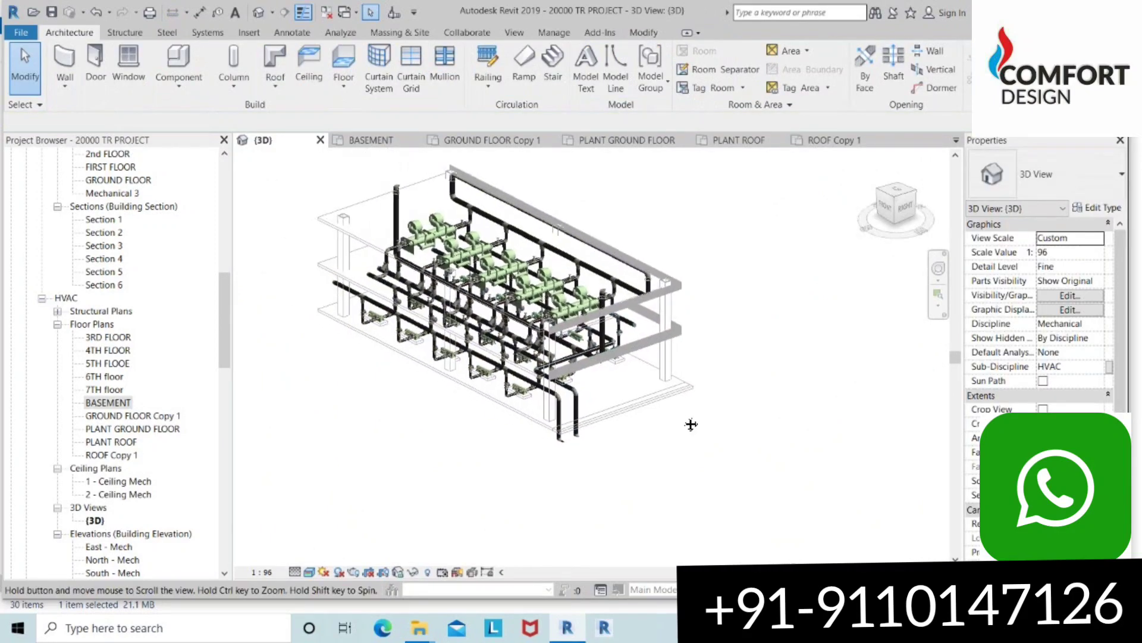
middle_drag(688, 421, 825, 481)
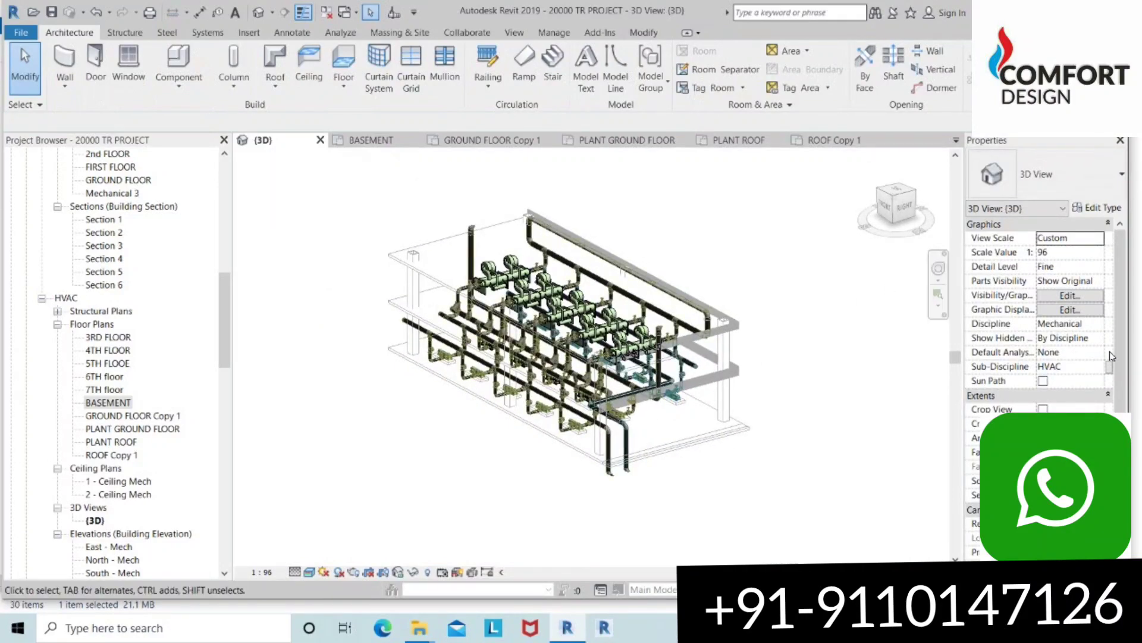
click(1102, 324)
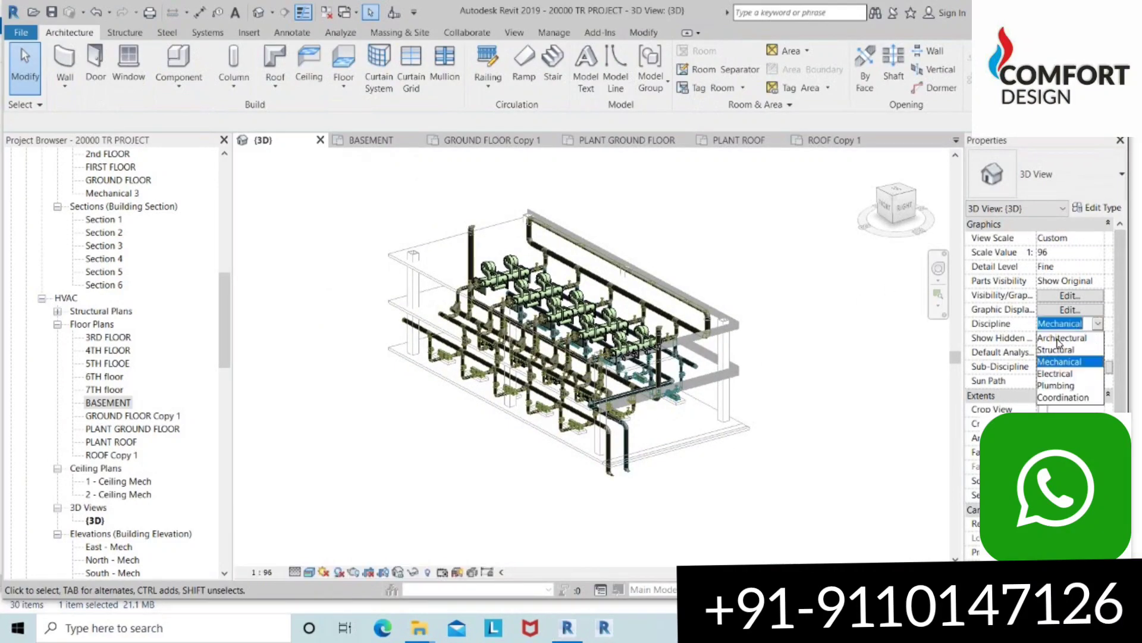
Step: Switch the discipline to Architectural and zoom in on the basement pumps
key(Escape)
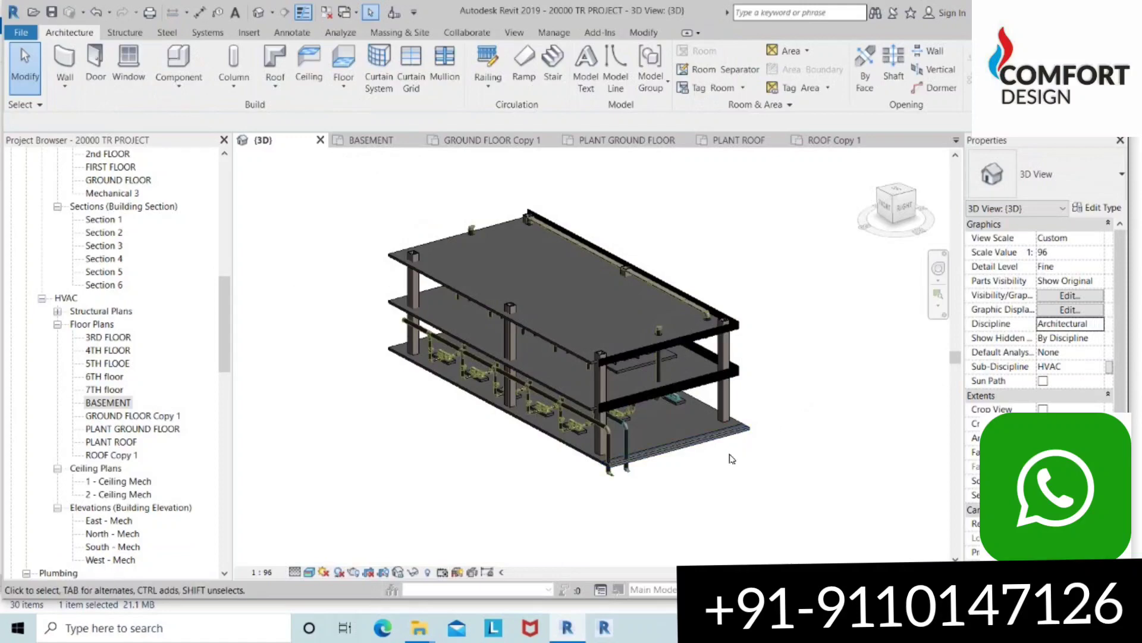
scroll(732, 458, up, 3)
shift+middle_drag(732, 459, 648, 348)
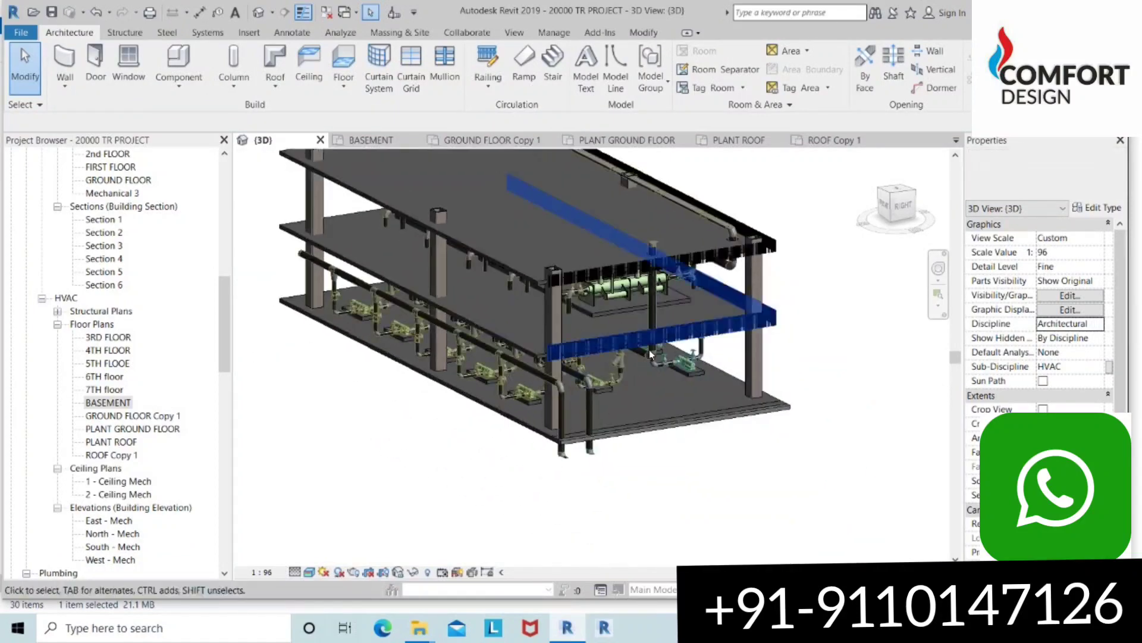
scroll(649, 349, up, 2)
scroll(625, 343, up, 2)
scroll(601, 335, up, 1)
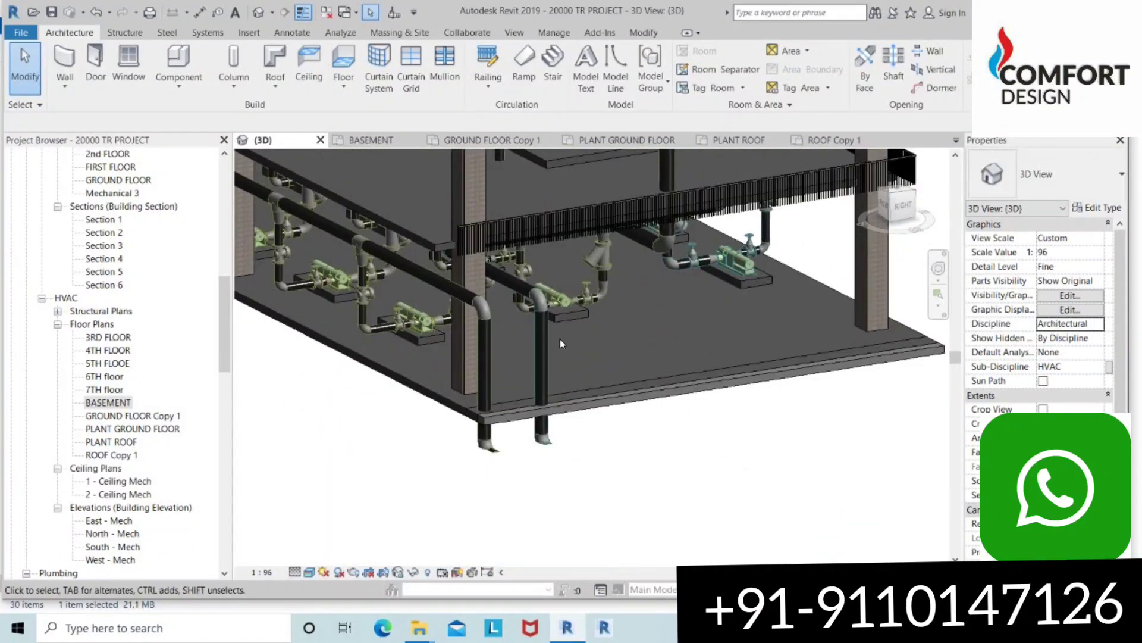
shift+middle_drag(560, 343, 478, 390)
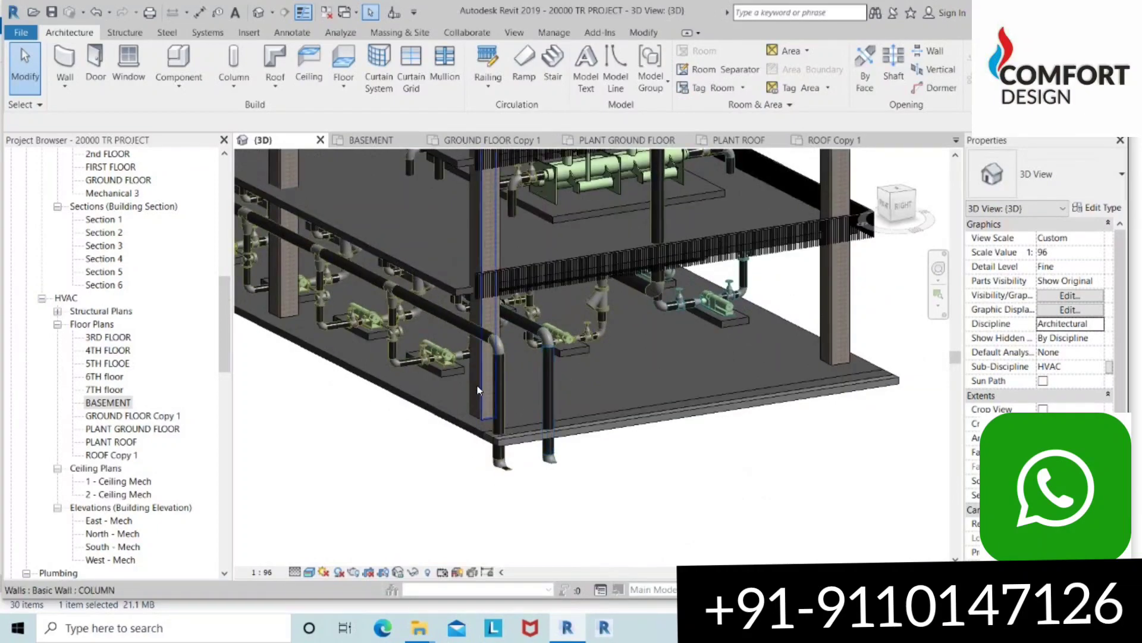
scroll(444, 357, up, 2)
scroll(444, 357, up, 1)
Step: Check a lower-floor pump's Properties, deselect it, and reframe the multi-level structure
click(444, 357)
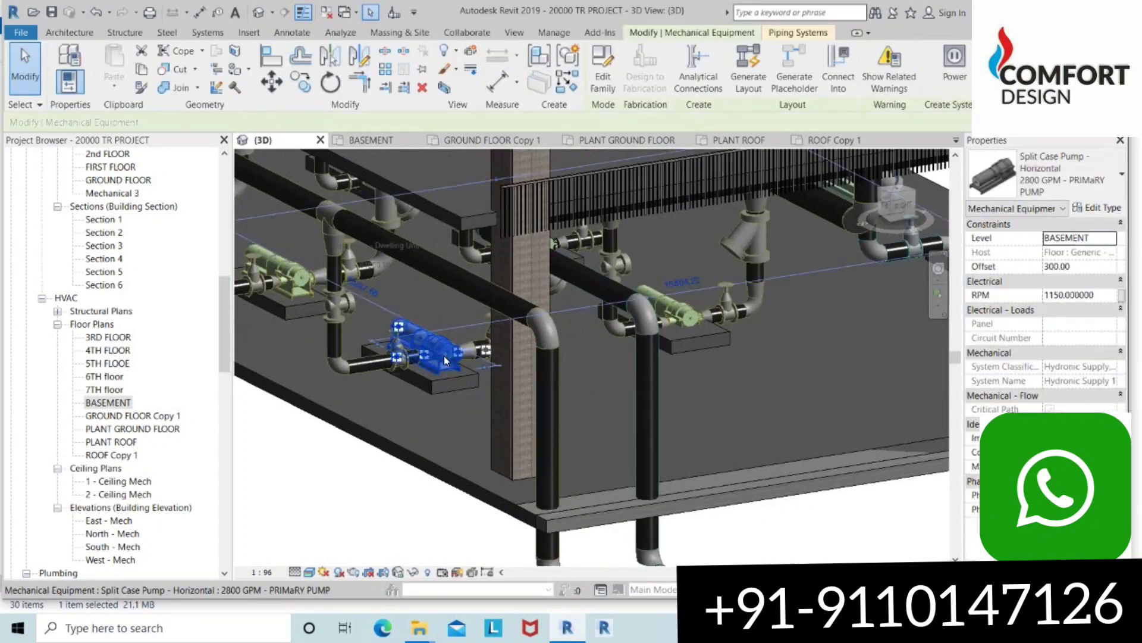
click(356, 451)
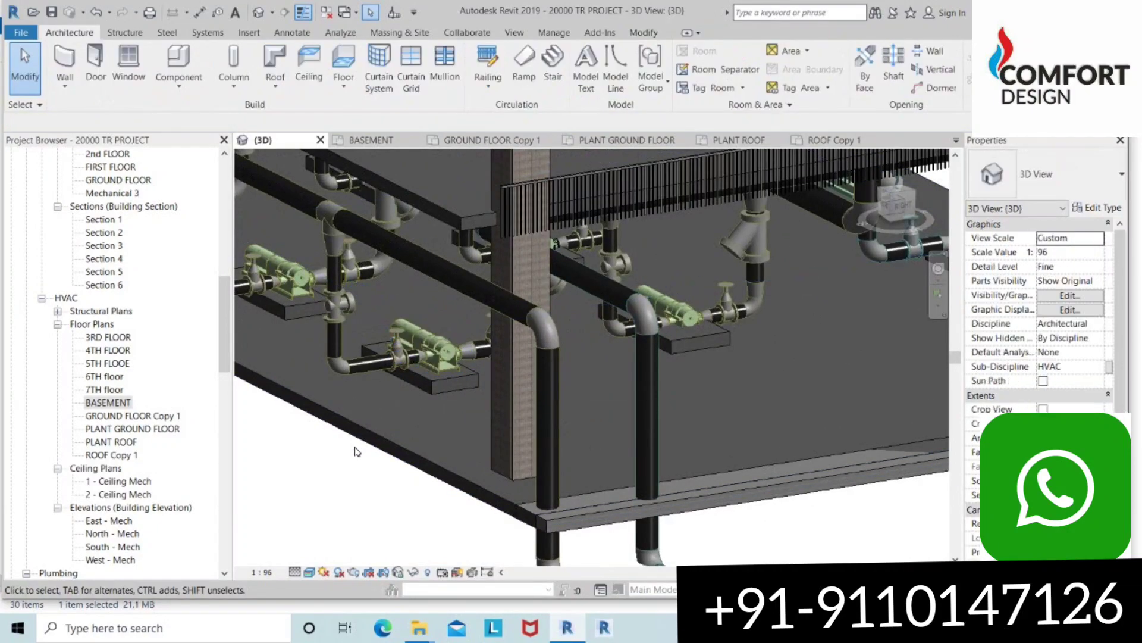
scroll(682, 337, down, 3)
scroll(682, 337, down, 3)
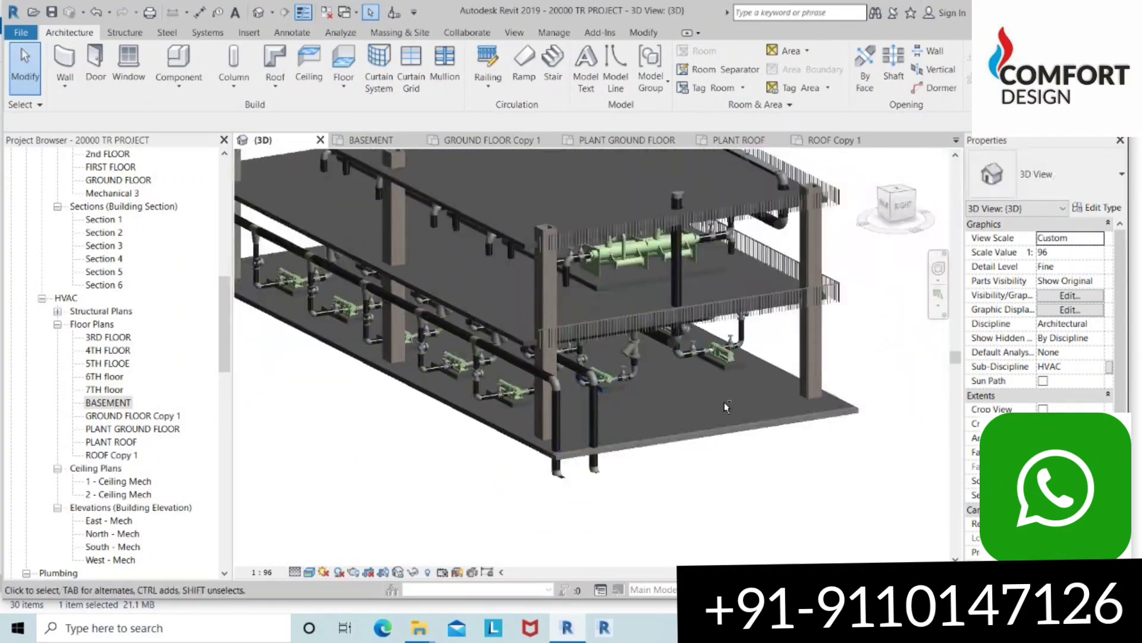
mouse_move(682, 337)
shift+middle_down()
mouse_move(716, 376)
mouse_move(655, 369)
shift+middle_up()
scroll(641, 374, up, 3)
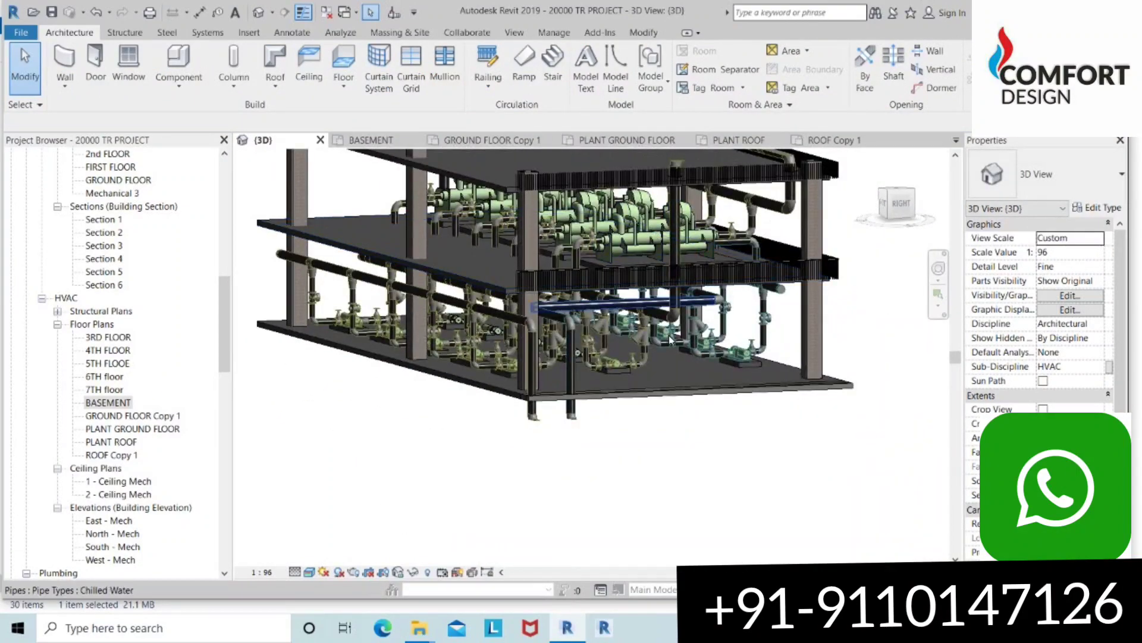
scroll(641, 373, up, 3)
scroll(444, 398, up, 3)
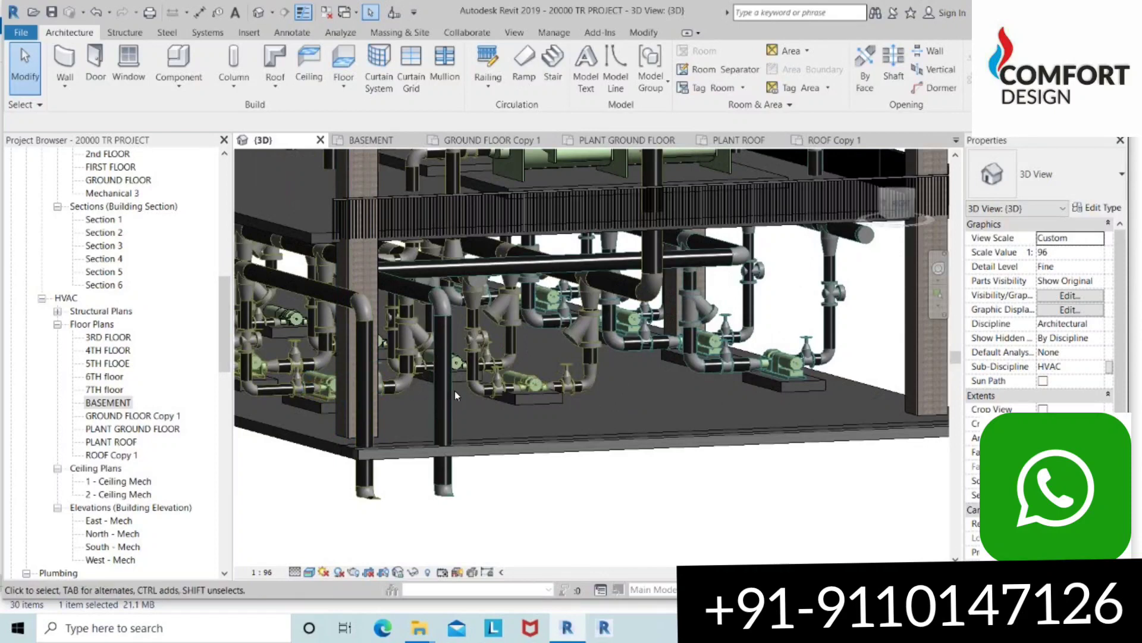
Step: Inspect the Properties of more basement pumps, then orbit up toward the upper equipment level
click(524, 377)
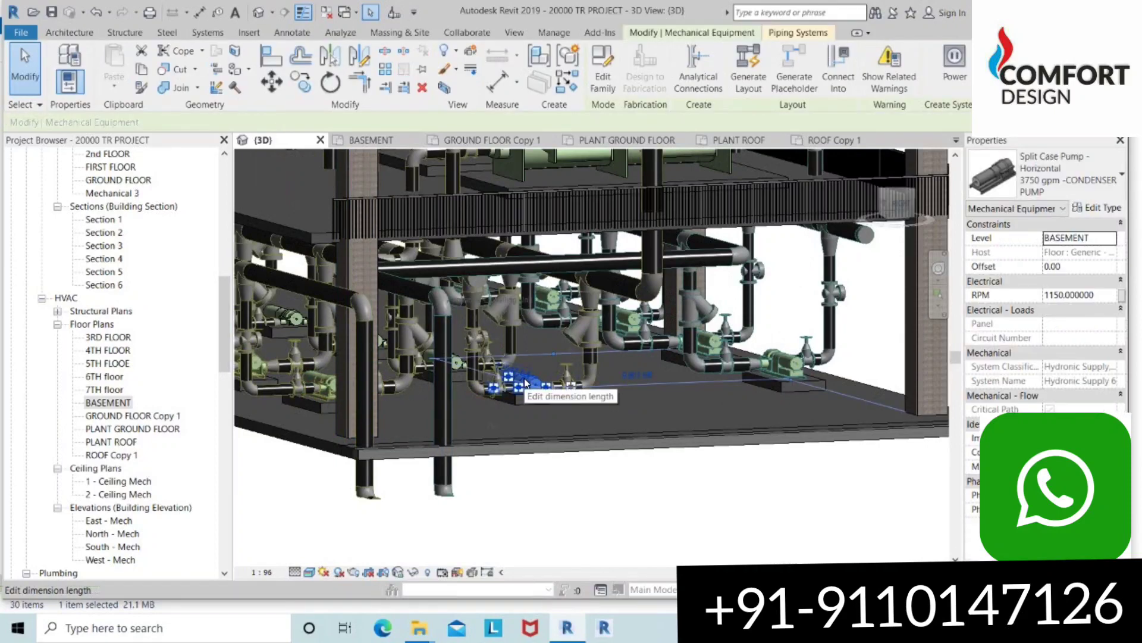
click(597, 477)
click(795, 368)
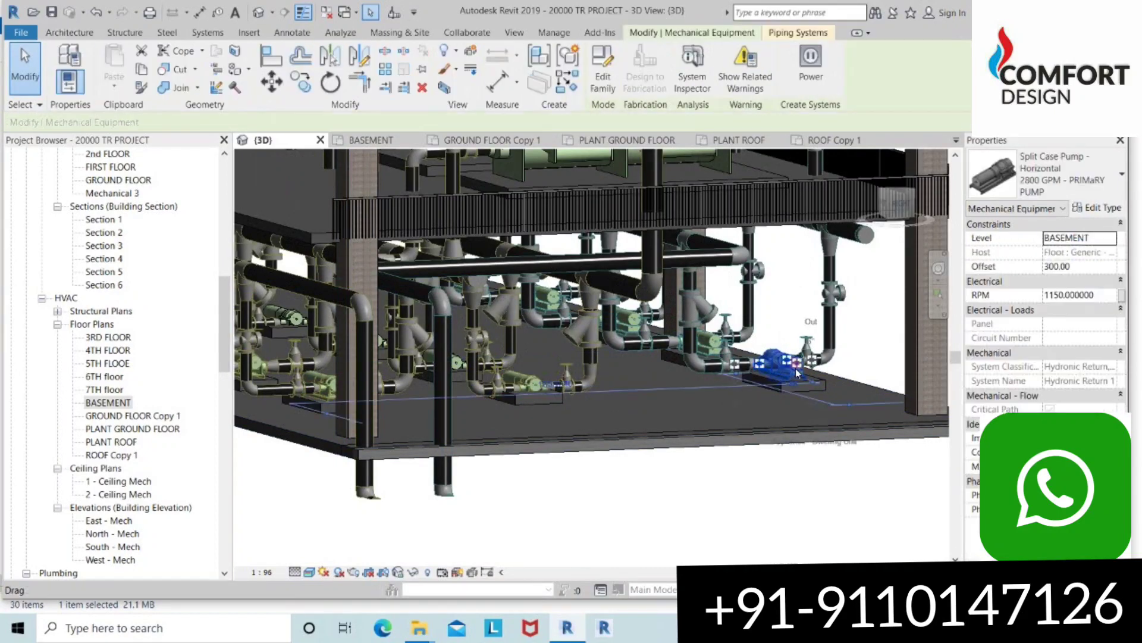
click(760, 459)
mouse_move(760, 460)
shift+middle_down()
mouse_move(777, 430)
mouse_move(780, 502)
shift+middle_up()
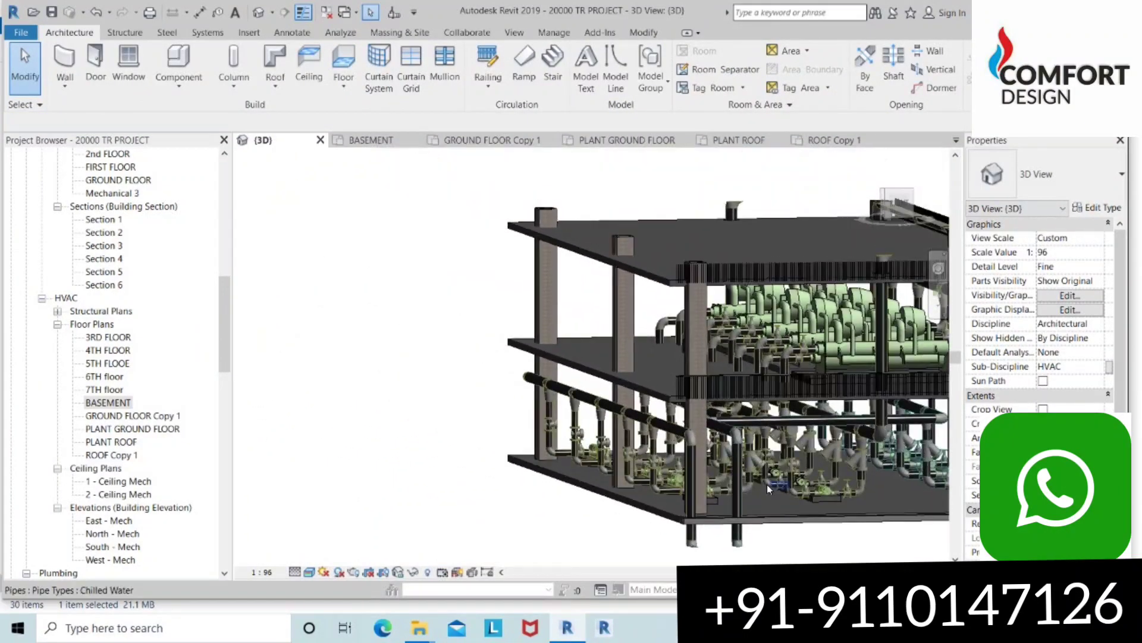
Step: Zoom the {3D} plant view in and out, then orbit to a higher viewpoint over the slab
scroll(767, 485, up, 2)
scroll(773, 470, up, 3)
scroll(791, 445, up, 2)
scroll(792, 445, up, 1)
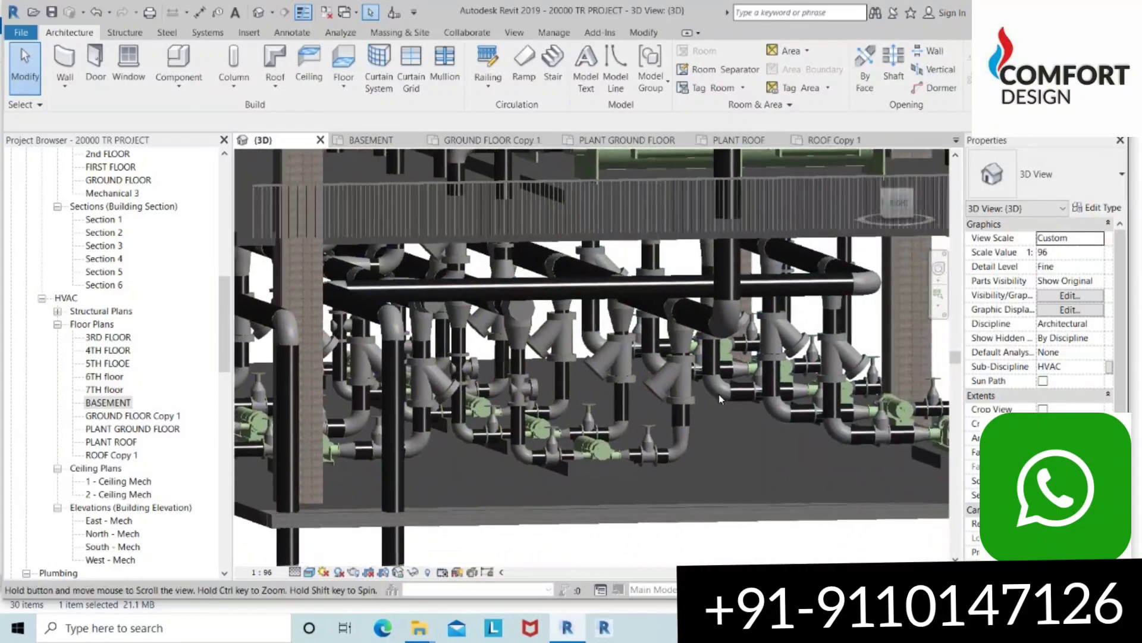
scroll(719, 394, up, 2)
scroll(690, 428, up, 2)
scroll(672, 457, up, 2)
scroll(673, 457, down, 3)
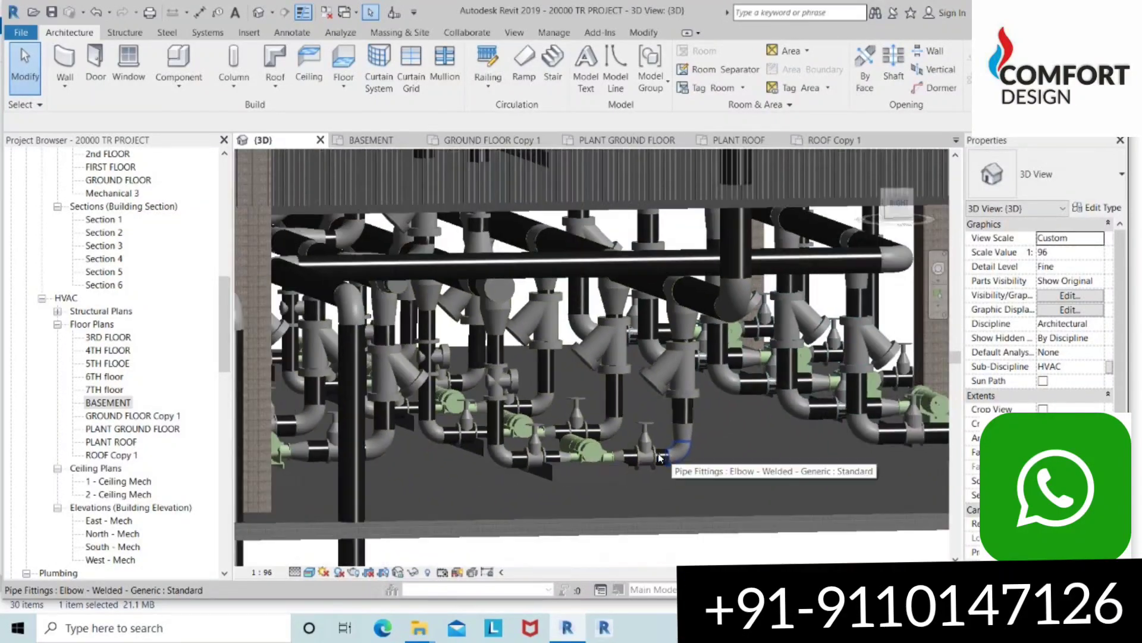
scroll(586, 454, down, 1)
scroll(680, 290, down, 2)
scroll(678, 357, down, 2)
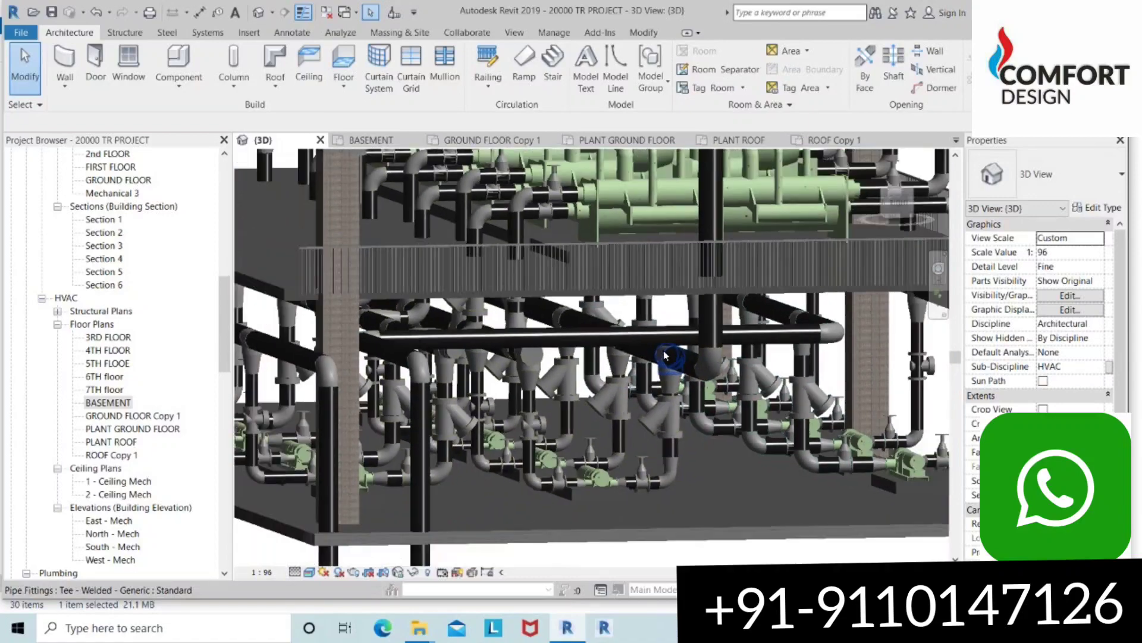
scroll(682, 404, down, 1)
scroll(683, 413, down, 1)
shift+middle_drag(683, 413, 700, 319)
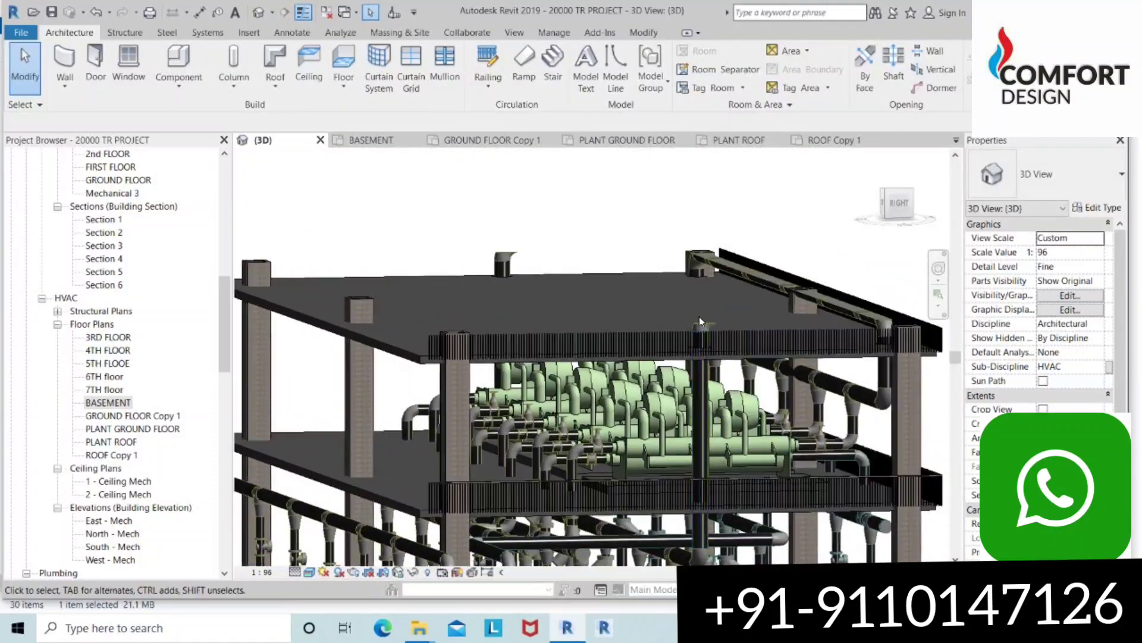
scroll(705, 302, down, 1)
scroll(703, 300, down, 1)
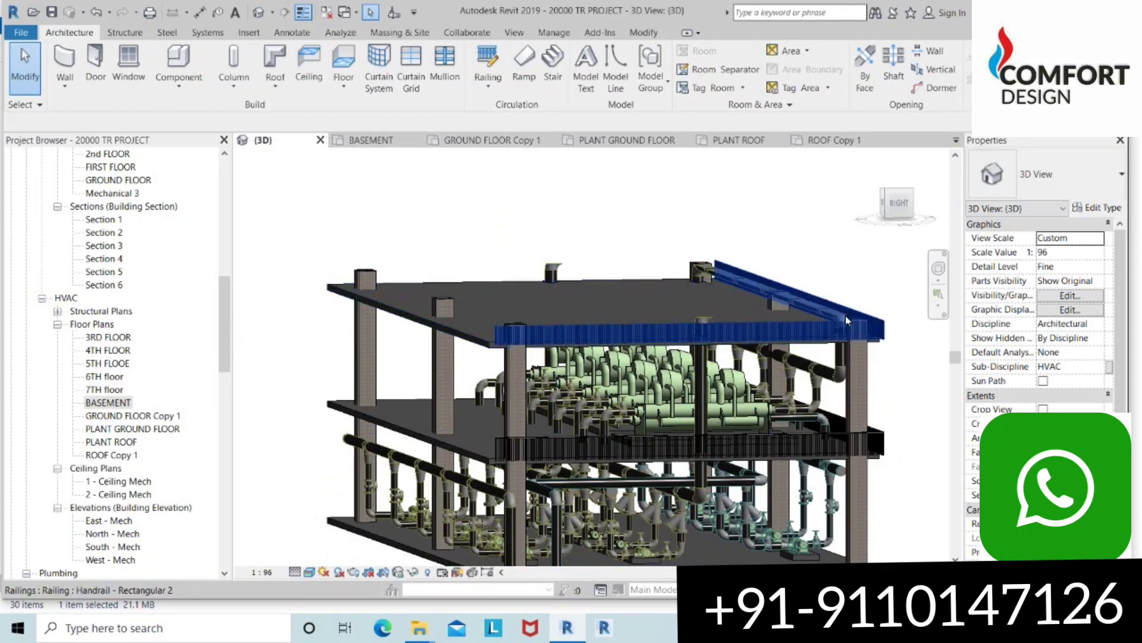
Step: Rotate the model slightly and shift the view across the plant, adjusting the zoom
shift+middle_drag(844, 317, 773, 304)
scroll(774, 305, up, 1)
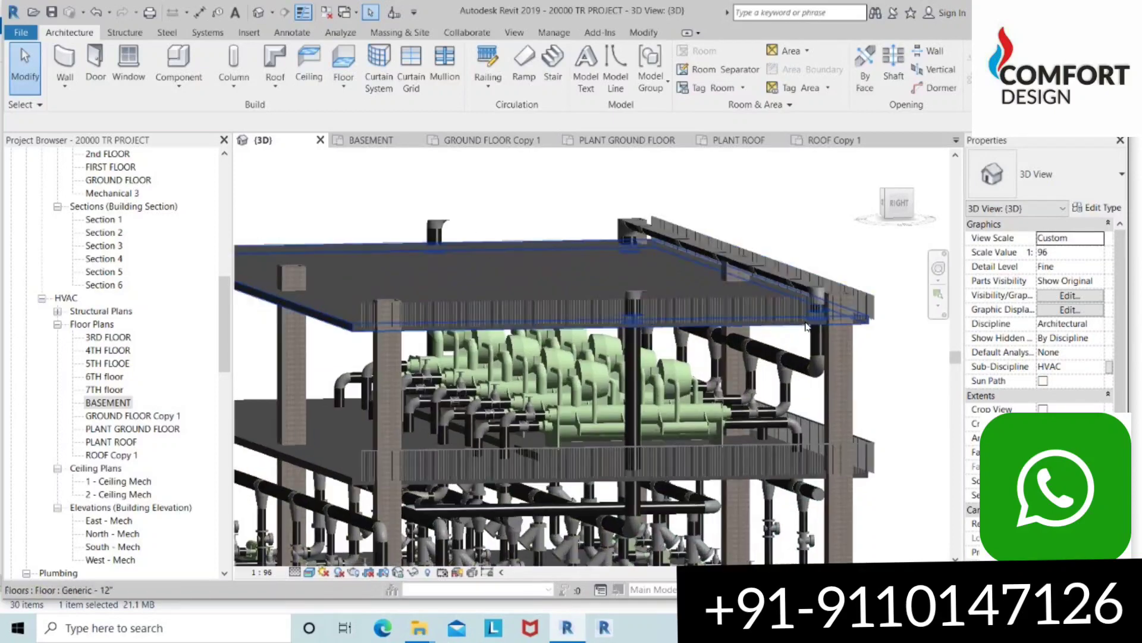
scroll(822, 309, up, 1)
scroll(822, 309, up, 1)
scroll(801, 278, up, 1)
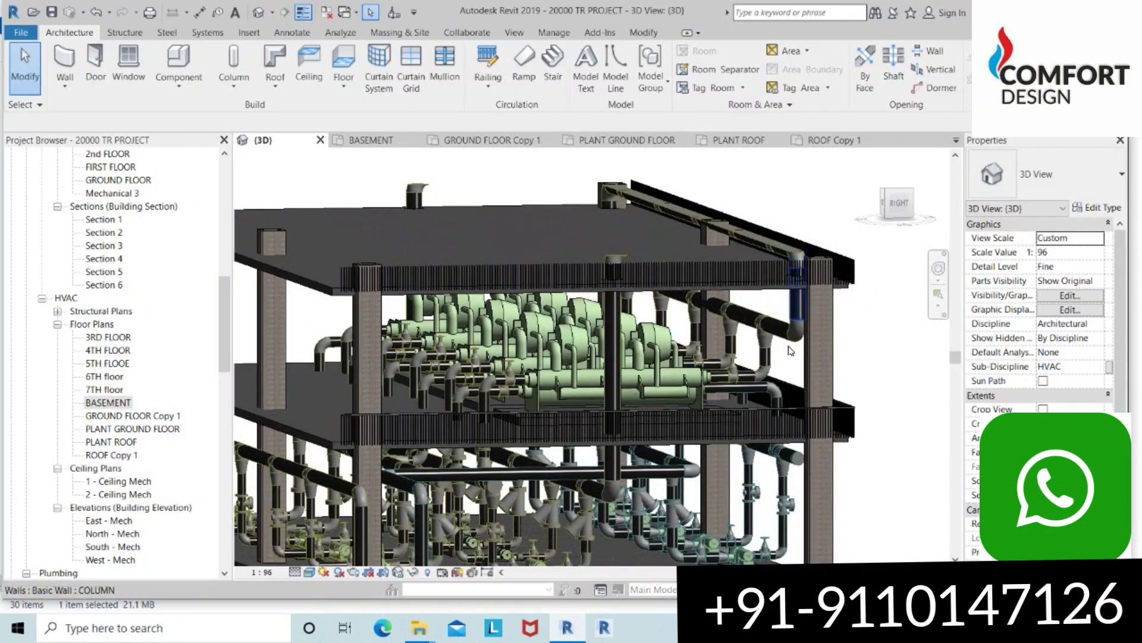
scroll(683, 395, up, 1)
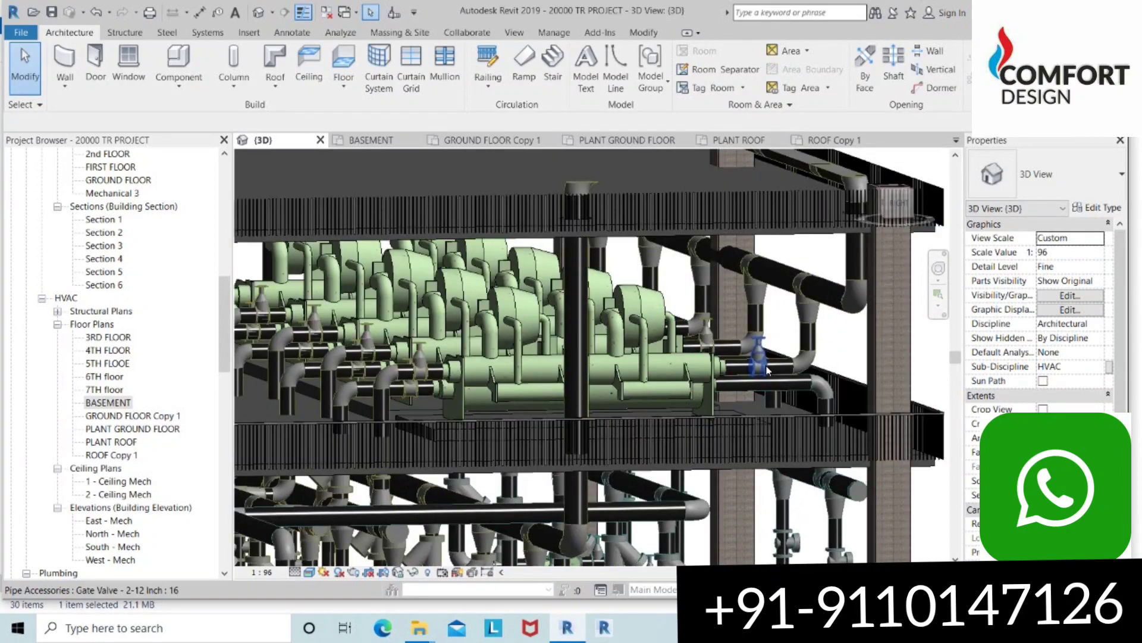
scroll(852, 300, up, 1)
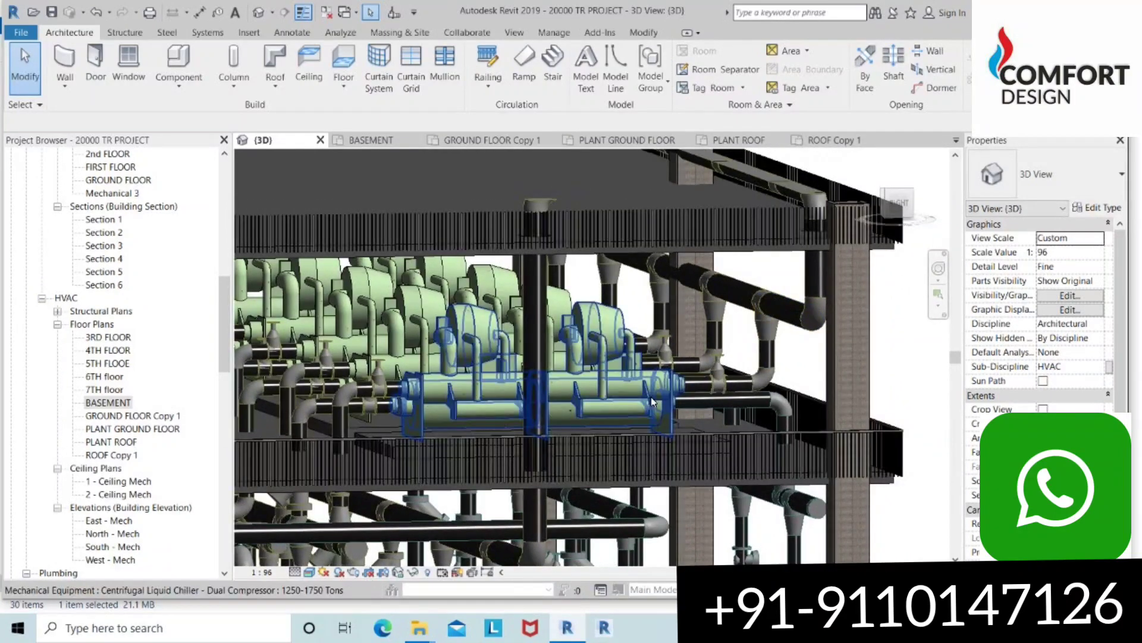
scroll(673, 385, up, 2)
scroll(770, 362, down, 1)
scroll(797, 345, down, 1)
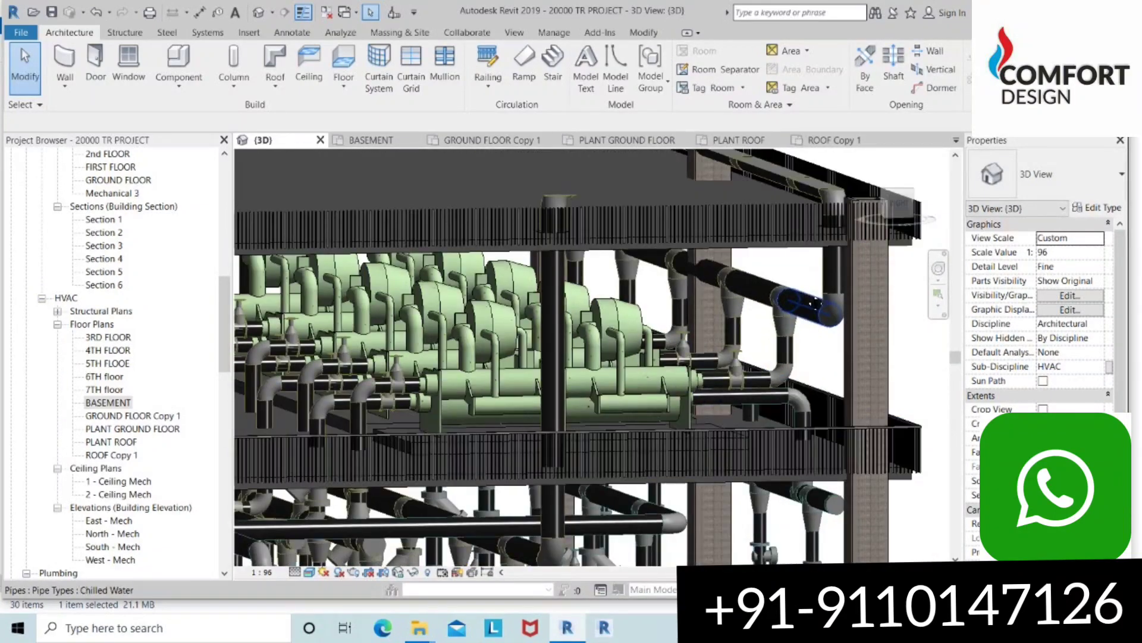
scroll(826, 323, down, 2)
scroll(798, 370, up, 1)
scroll(810, 398, up, 1)
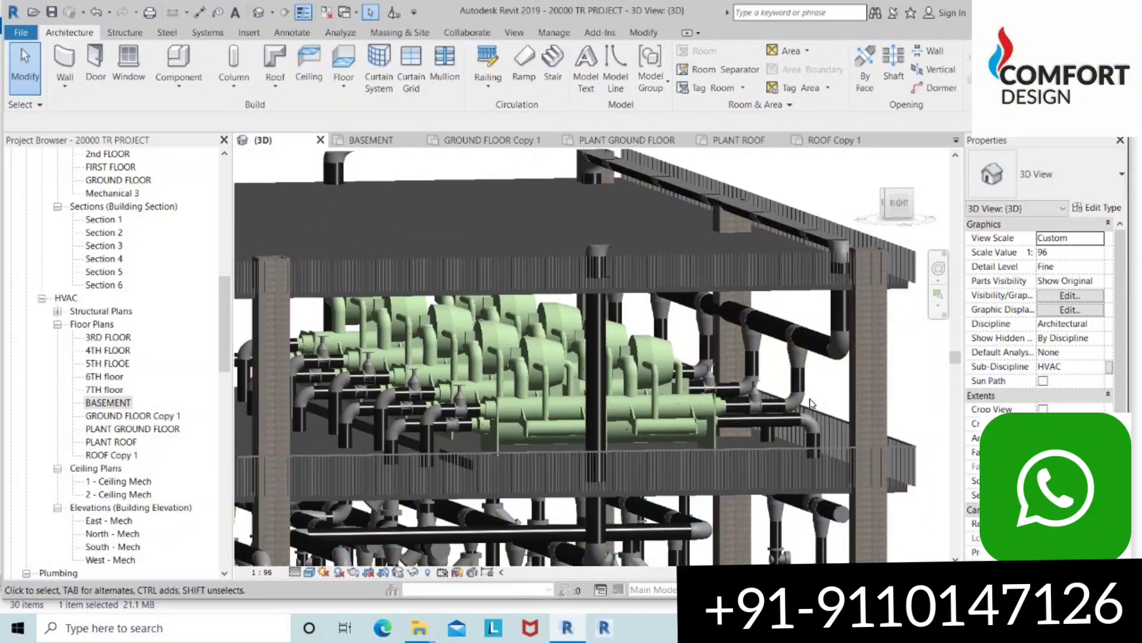
scroll(511, 395, down, 1)
scroll(536, 416, up, 2)
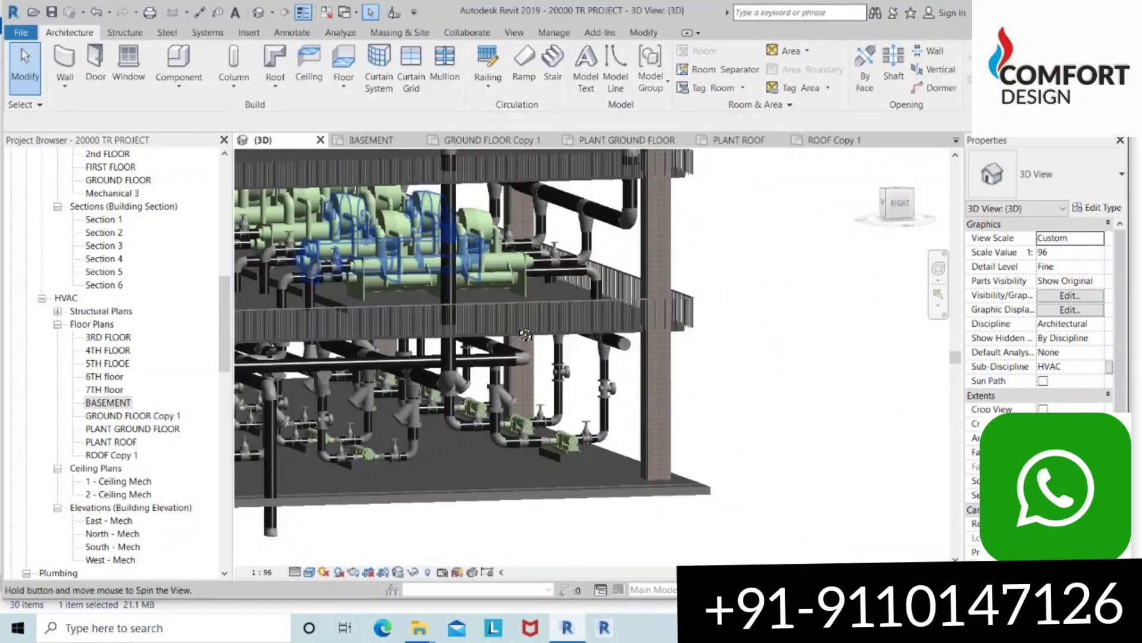
middle_drag(595, 416, 687, 470)
scroll(684, 464, up, 1)
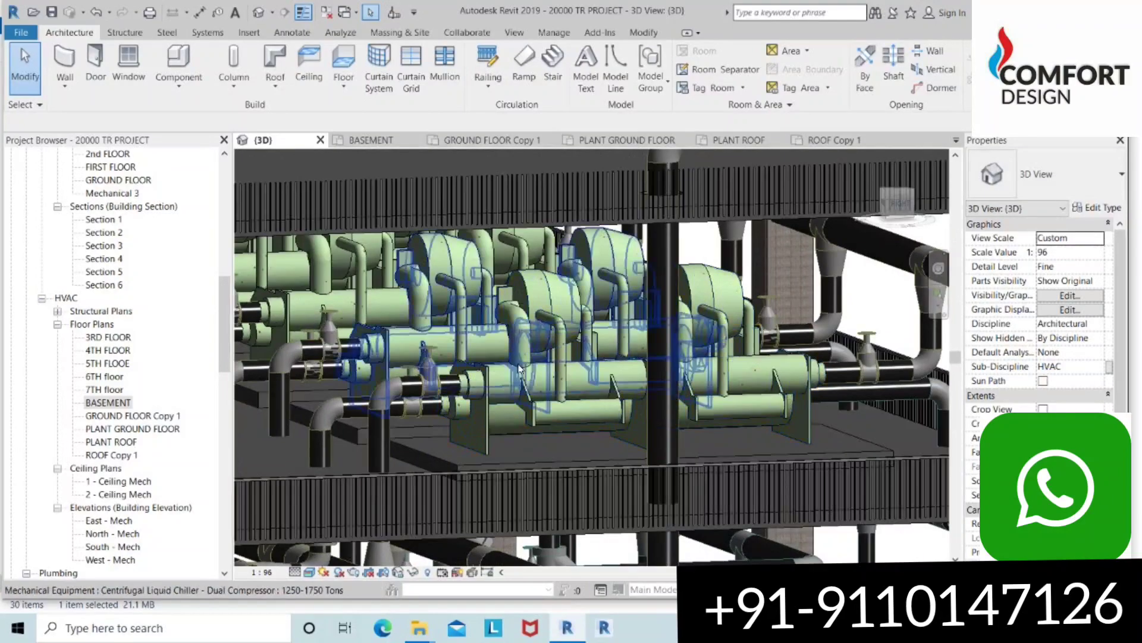
scroll(655, 447, up, 2)
scroll(646, 438, up, 1)
scroll(595, 416, down, 2)
scroll(535, 387, down, 2)
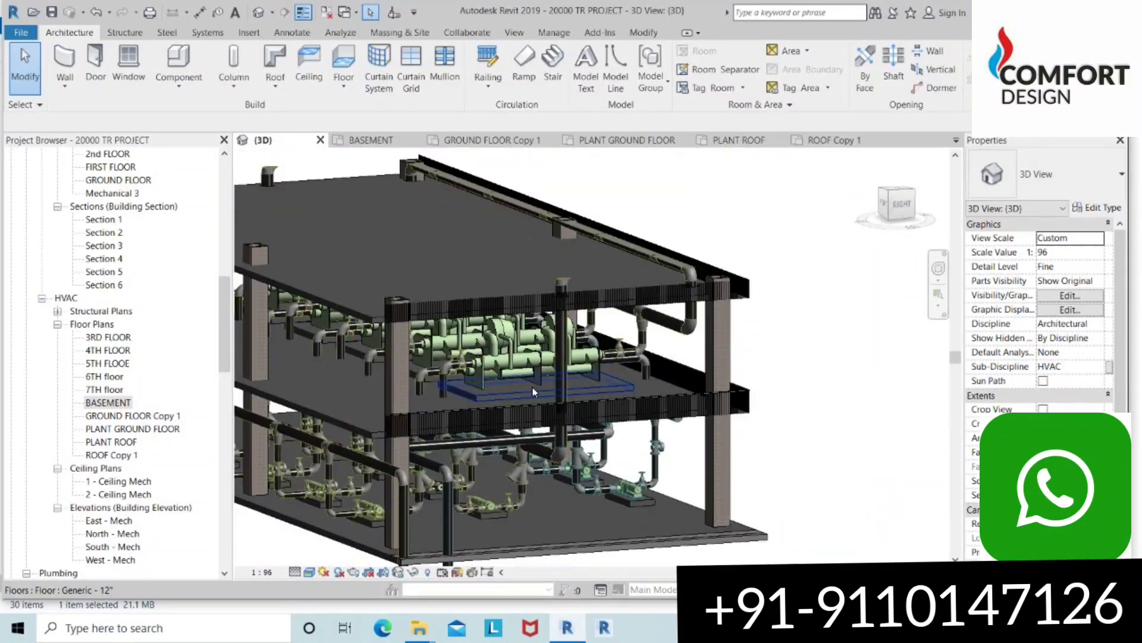
Step: Orbit lower past the chillers and close in on the pump-level pipework beneath them
shift+middle_drag(516, 375, 711, 469)
scroll(629, 405, up, 2)
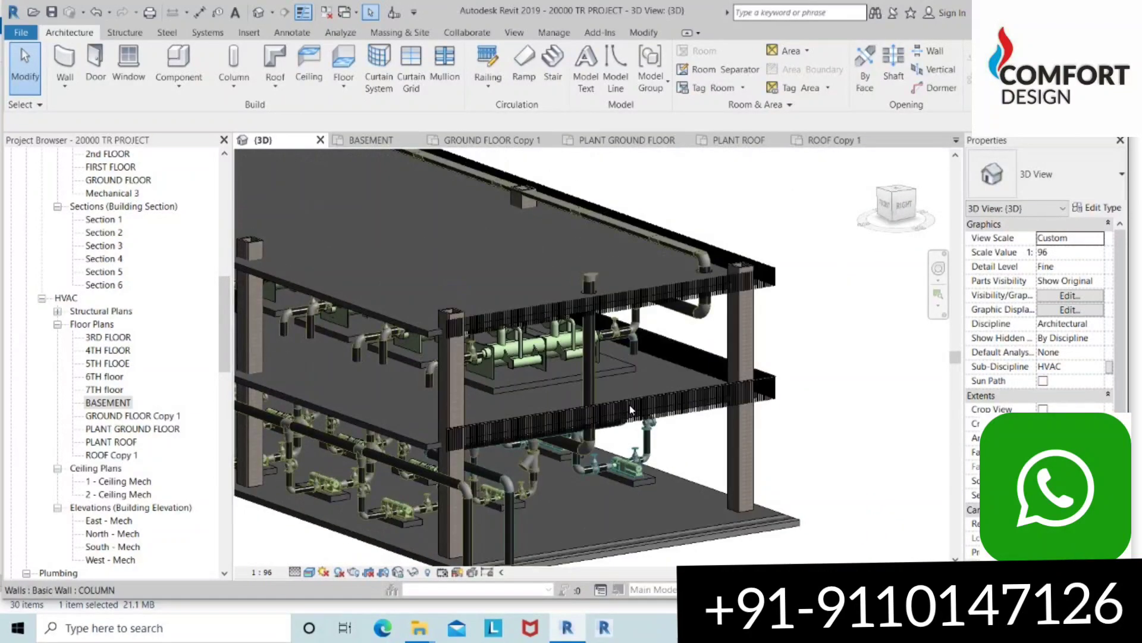
scroll(500, 356, up, 2)
shift+middle_drag(500, 356, 535, 363)
scroll(576, 367, up, 2)
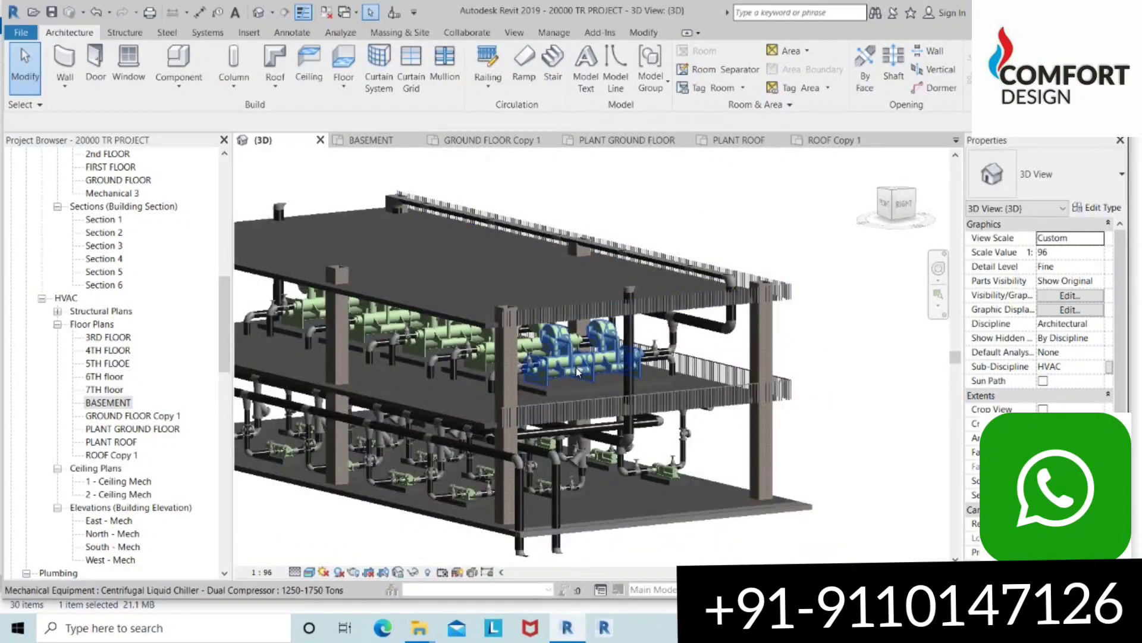
scroll(576, 367, up, 2)
scroll(598, 414, up, 2)
scroll(599, 414, down, 2)
scroll(586, 338, down, 2)
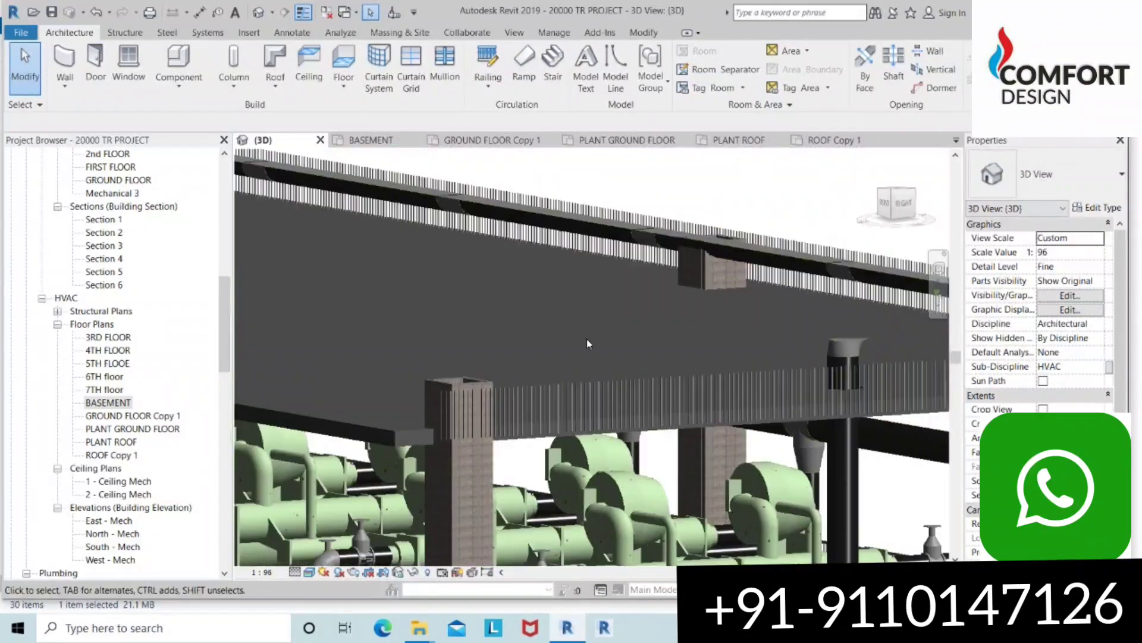
scroll(587, 338, down, 2)
scroll(604, 412, down, 1)
scroll(603, 413, down, 2)
scroll(595, 407, down, 2)
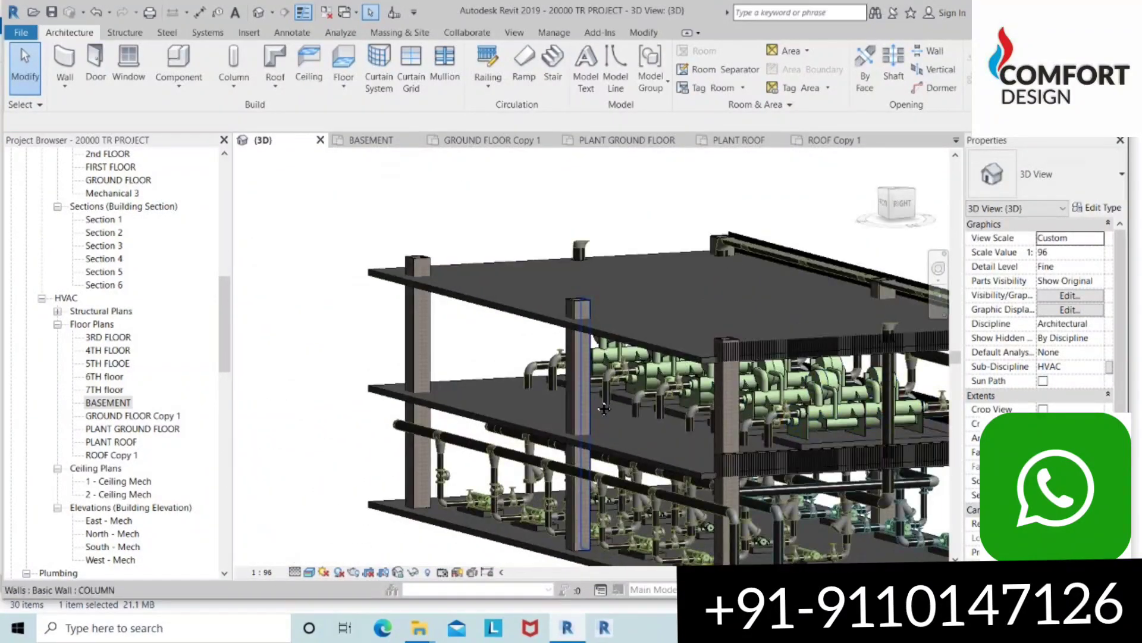
scroll(589, 403, down, 2)
scroll(585, 400, down, 1)
scroll(585, 400, up, 2)
scroll(584, 400, up, 2)
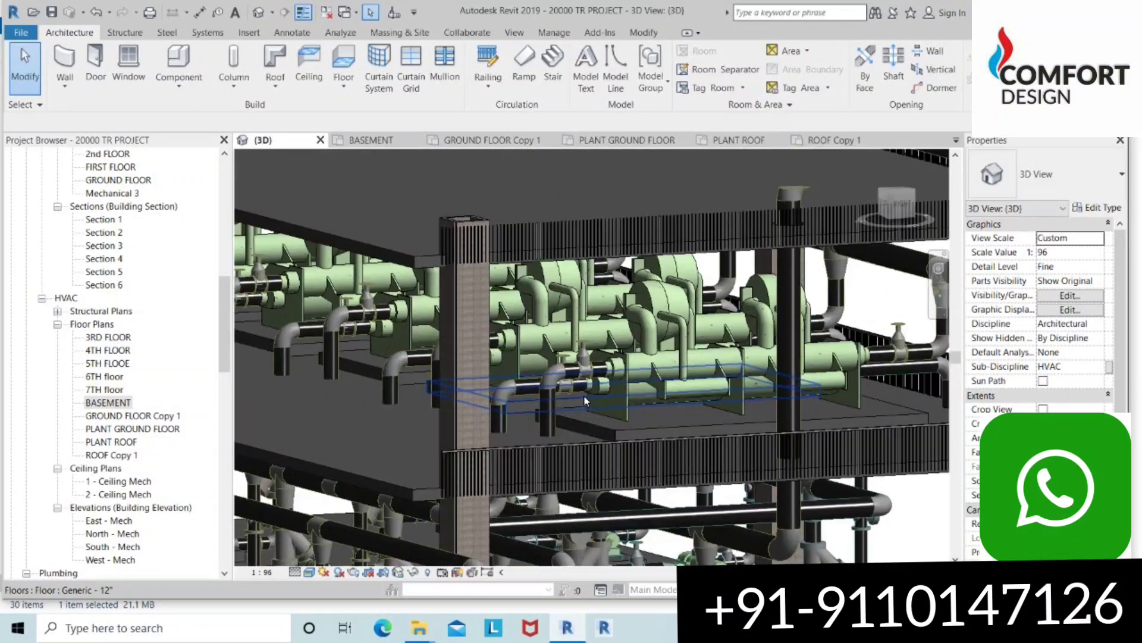
scroll(585, 401, down, 3)
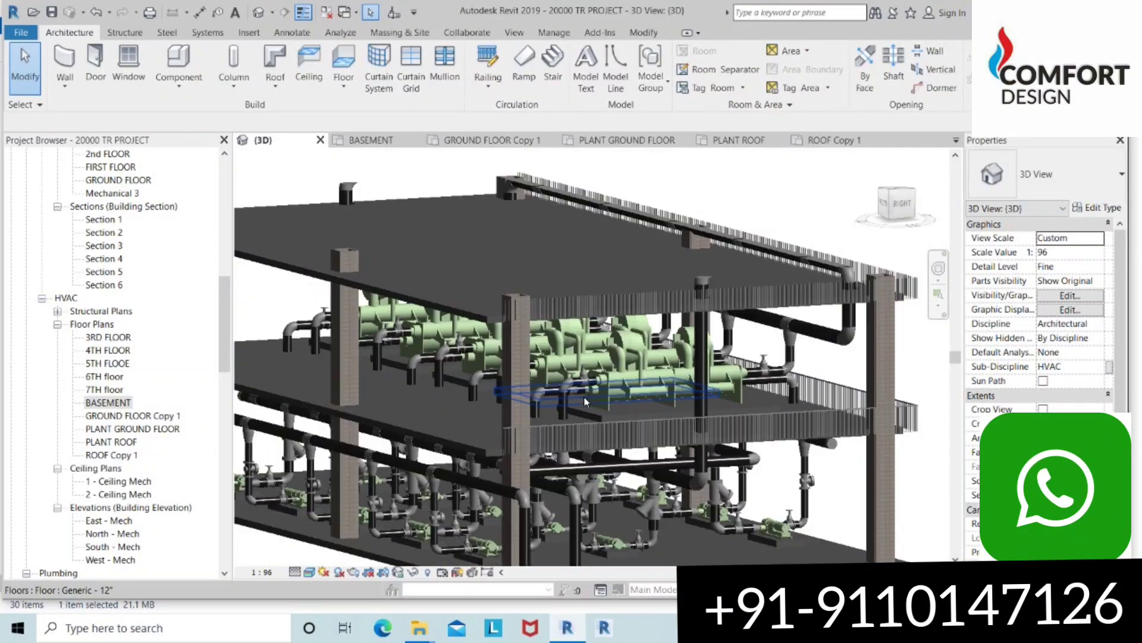
scroll(656, 394, up, 3)
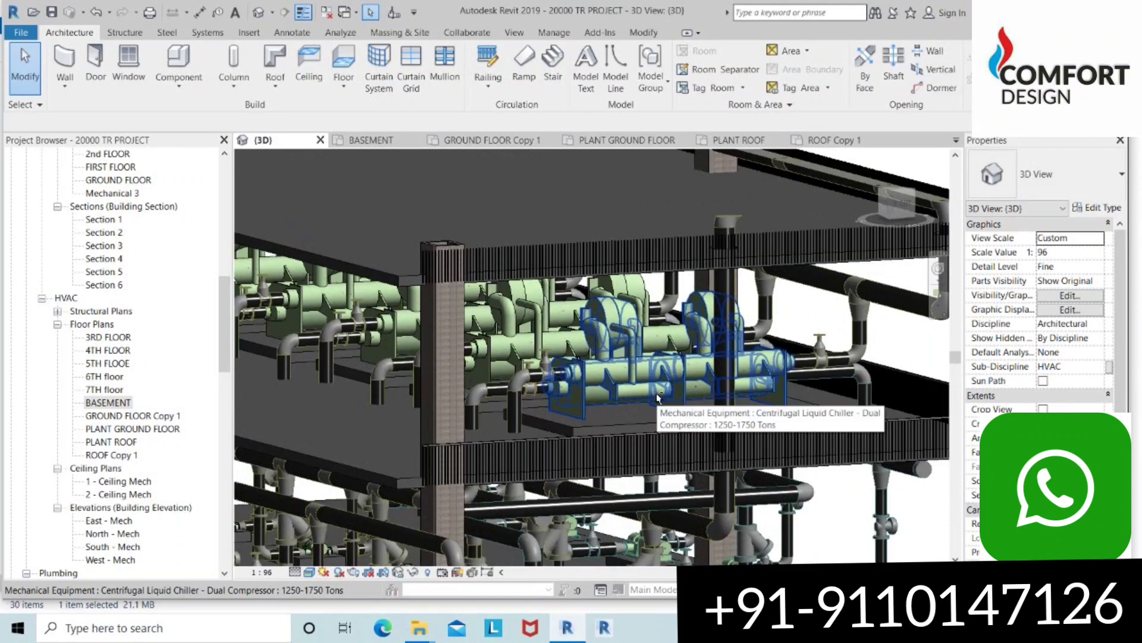
scroll(640, 394, down, 2)
scroll(636, 398, down, 1)
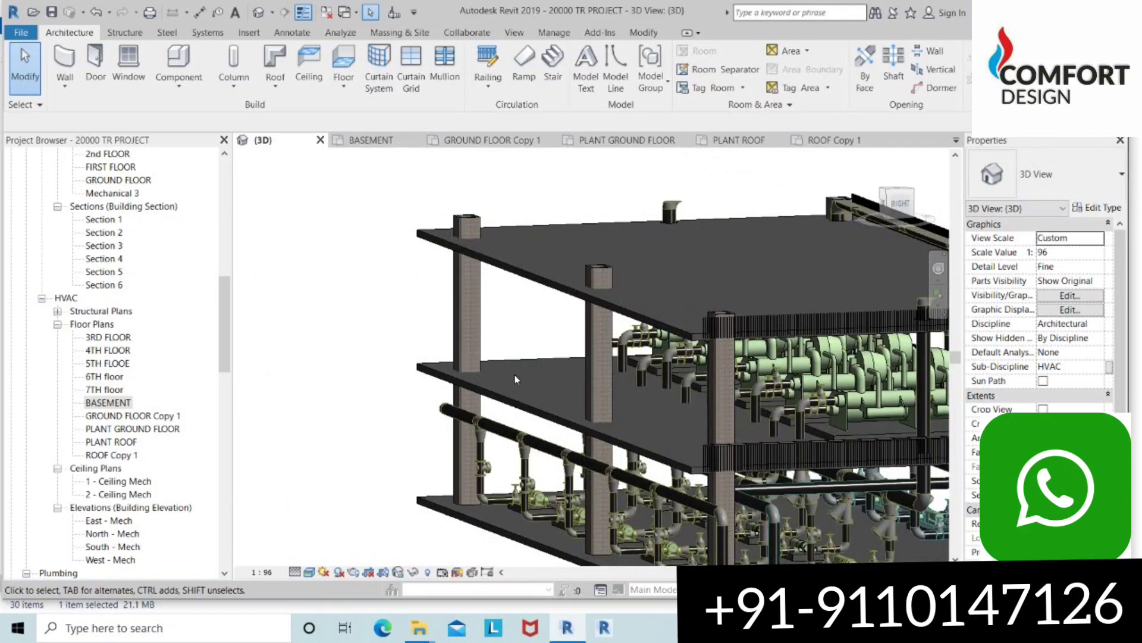
mouse_move(387, 334)
shift+middle_down()
mouse_move(629, 459)
mouse_move(681, 416)
shift+middle_up()
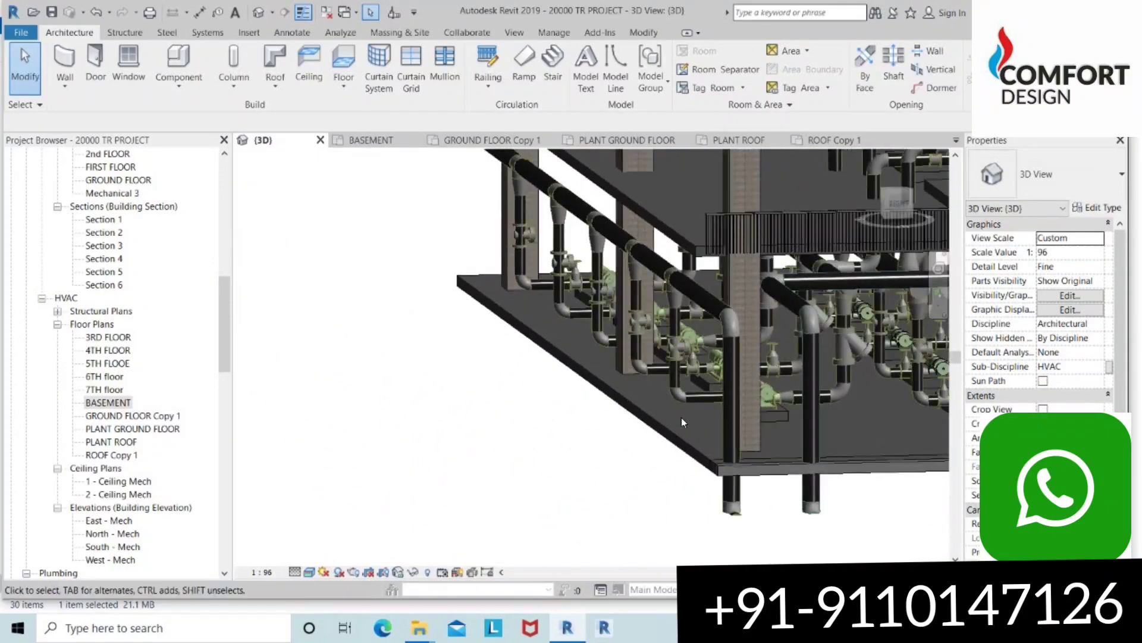
scroll(681, 417, up, 3)
mouse_move(627, 322)
middle_down()
mouse_move(651, 364)
mouse_move(646, 315)
mouse_move(396, 374)
middle_up()
Step: Open the HVAC 7TH floor plan and scroll the Project Browser up to the Architectural views
double_click(104, 390)
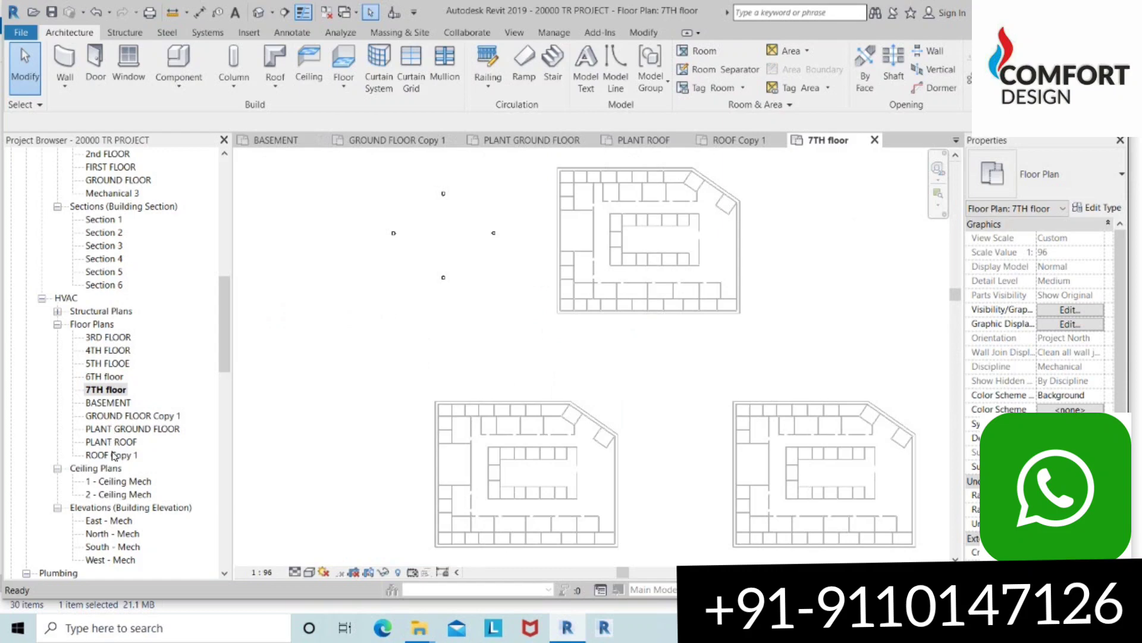
scroll(126, 379, up, 3)
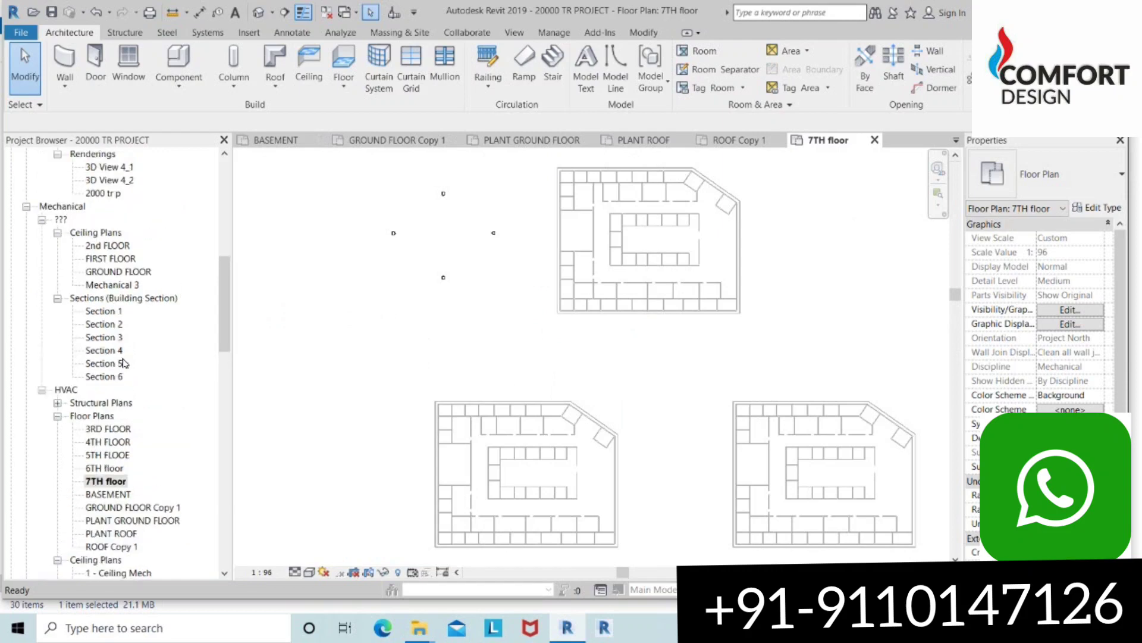
scroll(126, 369, up, 5)
scroll(125, 357, up, 3)
scroll(123, 347, up, 5)
scroll(123, 347, up, 1)
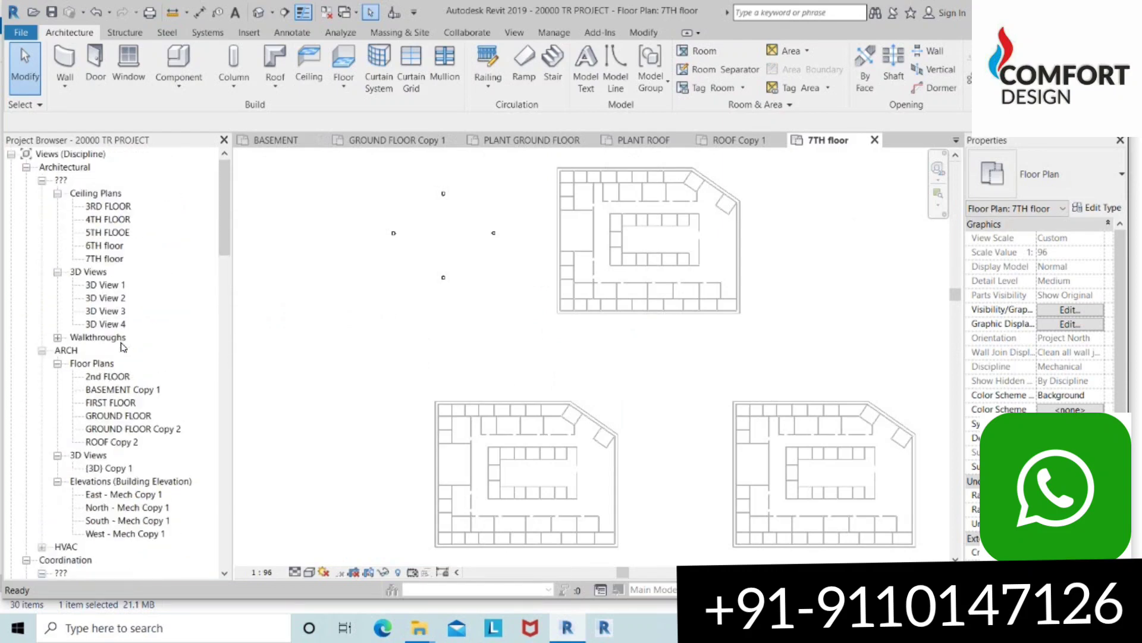
click(65, 168)
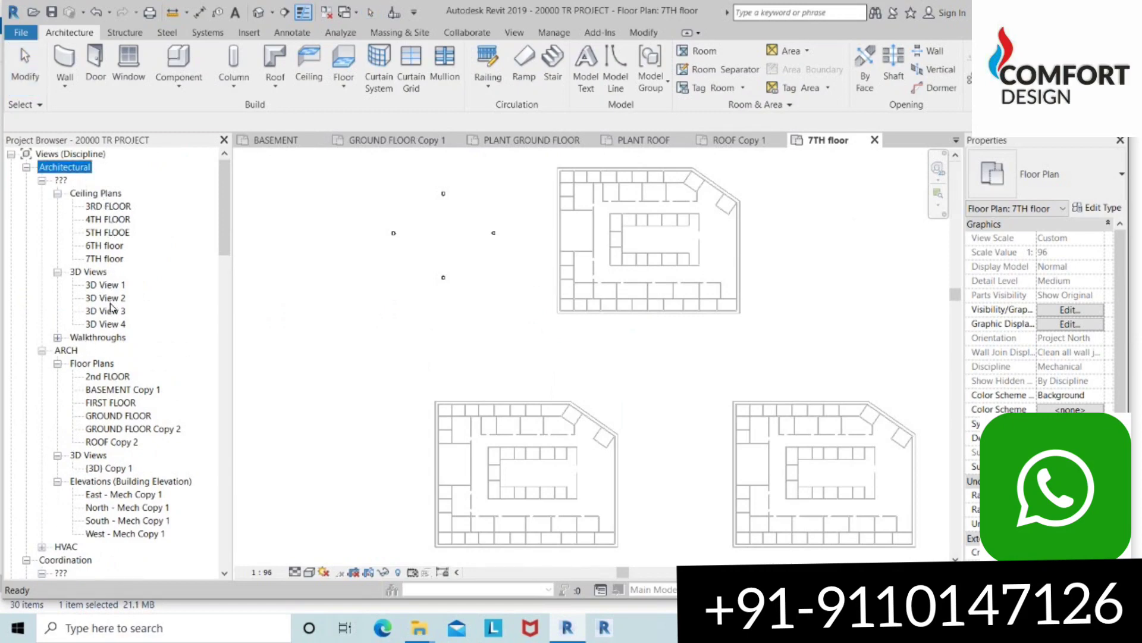
scroll(111, 316, down, 1)
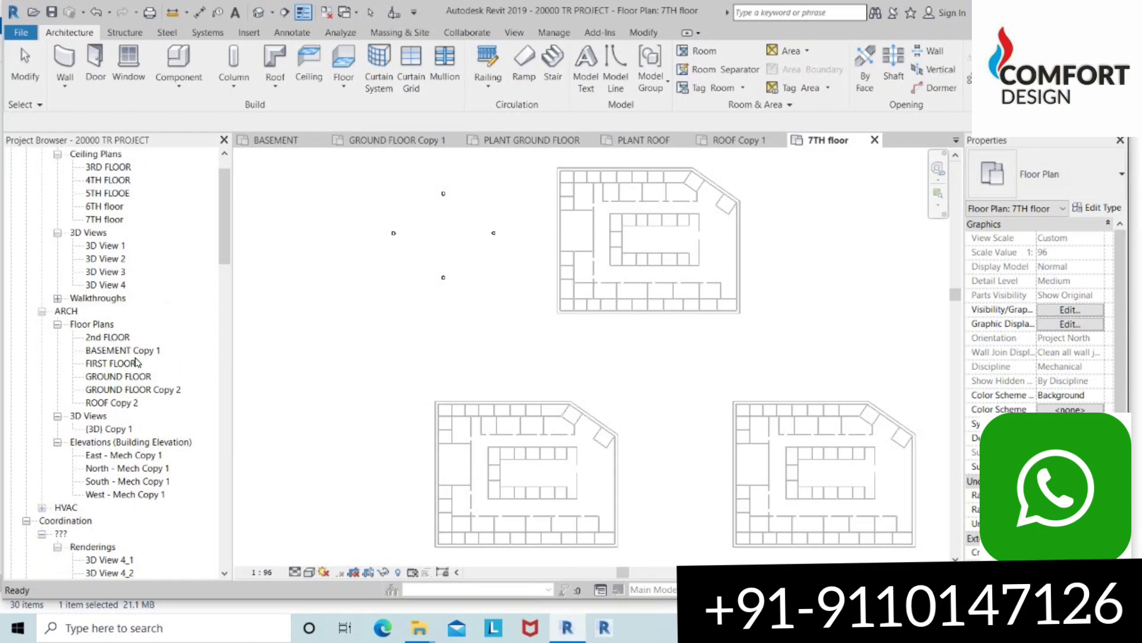
Step: Open the ARCH {3D} Copy 1 view and zoom in on the rooftop cooling-tower pipes
double_click(128, 430)
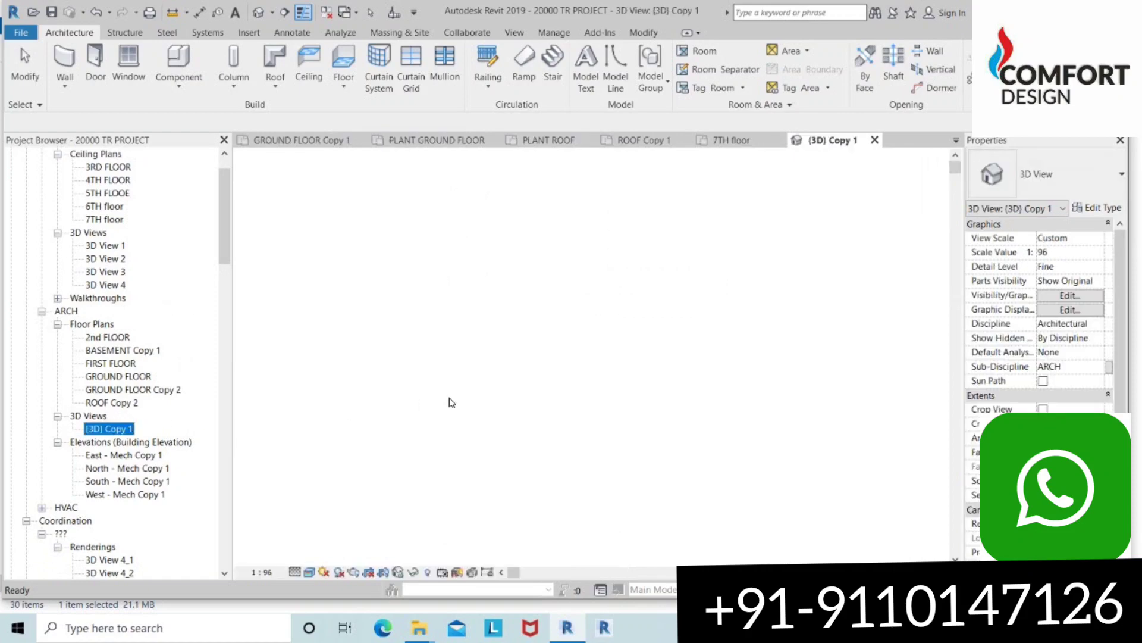
scroll(557, 337, up, 3)
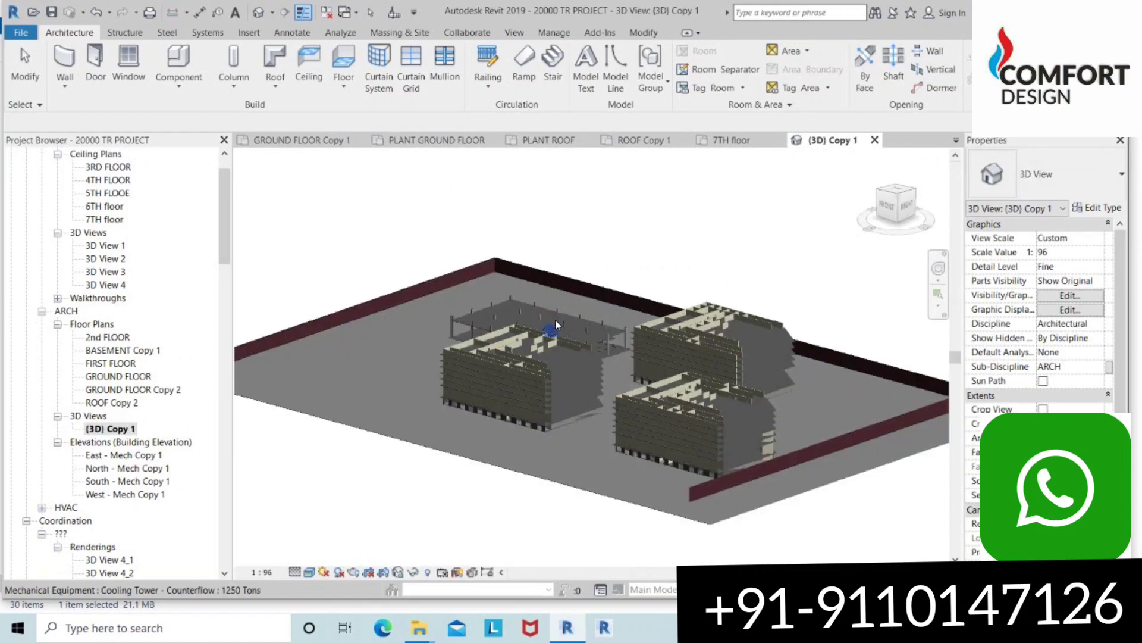
scroll(555, 322, up, 5)
scroll(881, 426, up, 2)
scroll(866, 444, up, 2)
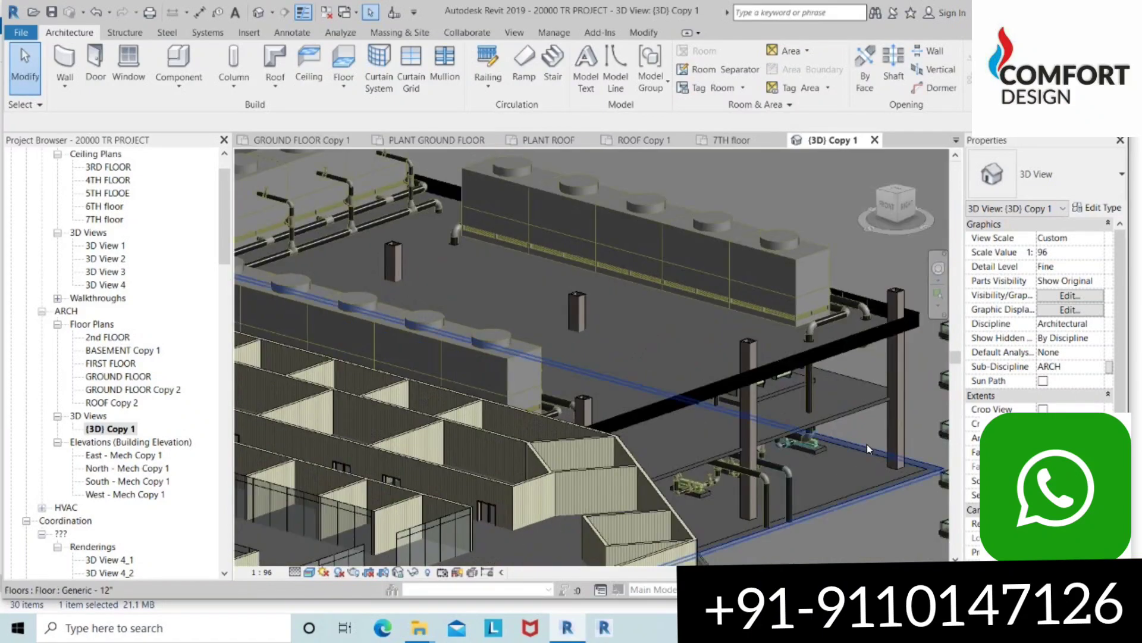
scroll(524, 251, down, 5)
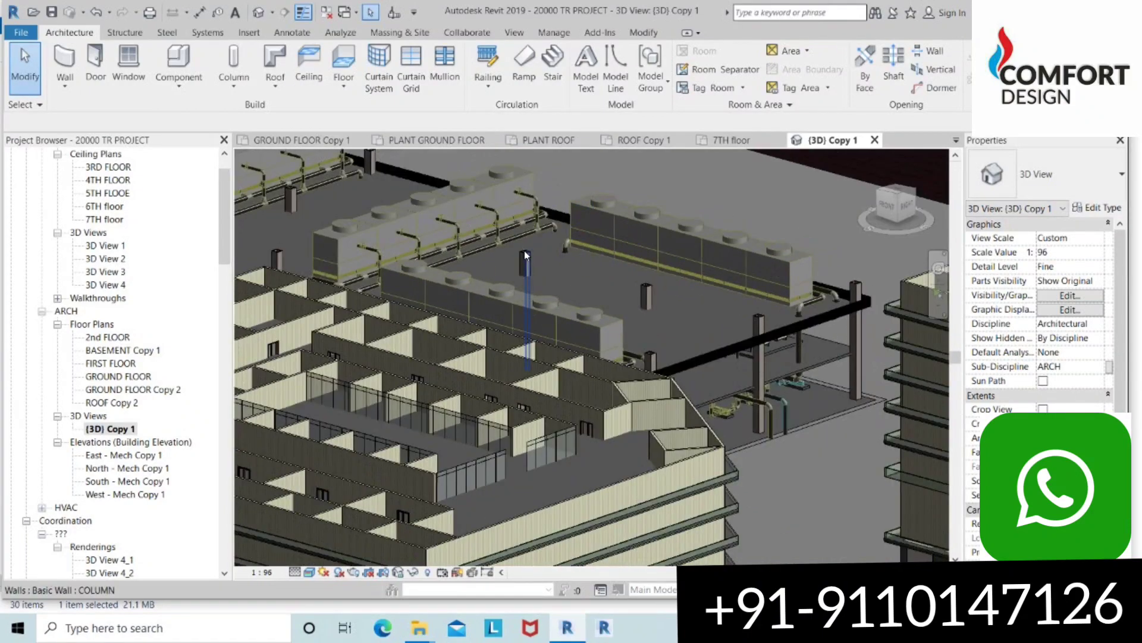
scroll(522, 247, up, 4)
scroll(506, 231, up, 3)
middle_drag(506, 231, 516, 240)
scroll(515, 239, down, 3)
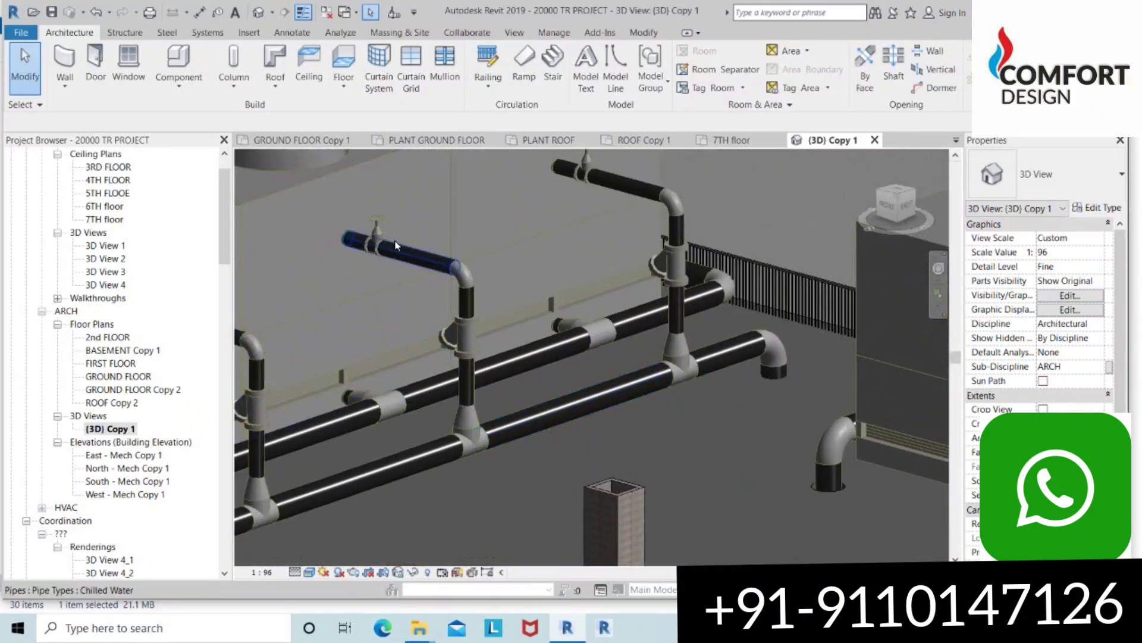
scroll(396, 244, down, 2)
scroll(395, 244, down, 2)
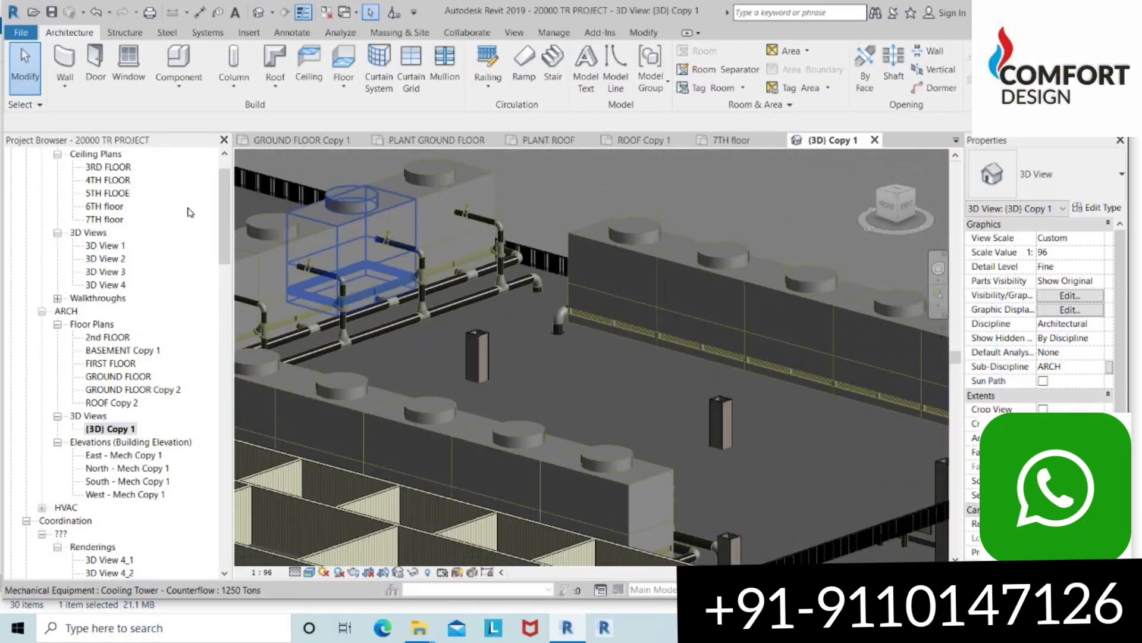
scroll(480, 277, up, 2)
scroll(456, 280, up, 1)
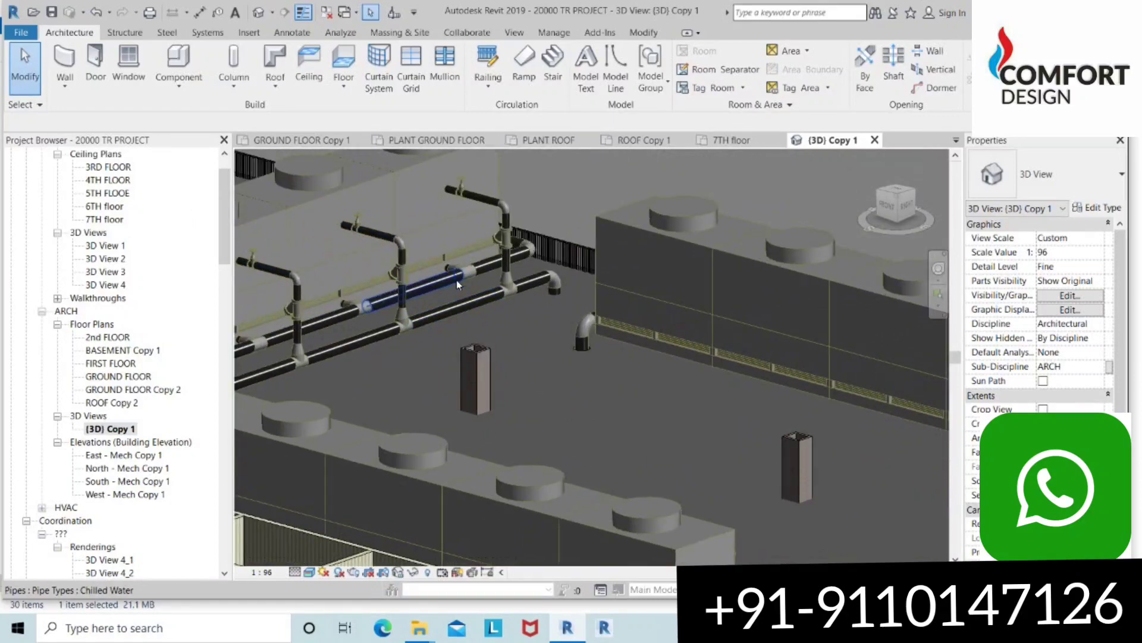
scroll(474, 245, up, 2)
scroll(466, 262, up, 2)
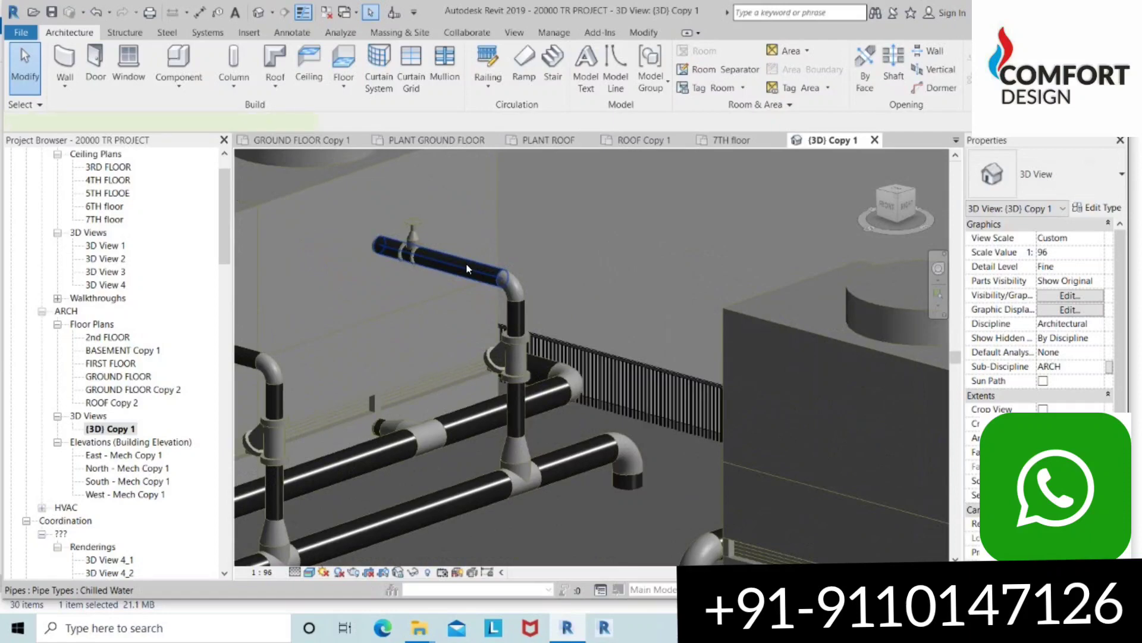
Step: Inspect the 14-inch Chilled Water branch pipe, deselect it, and zoom back out to the site
click(467, 269)
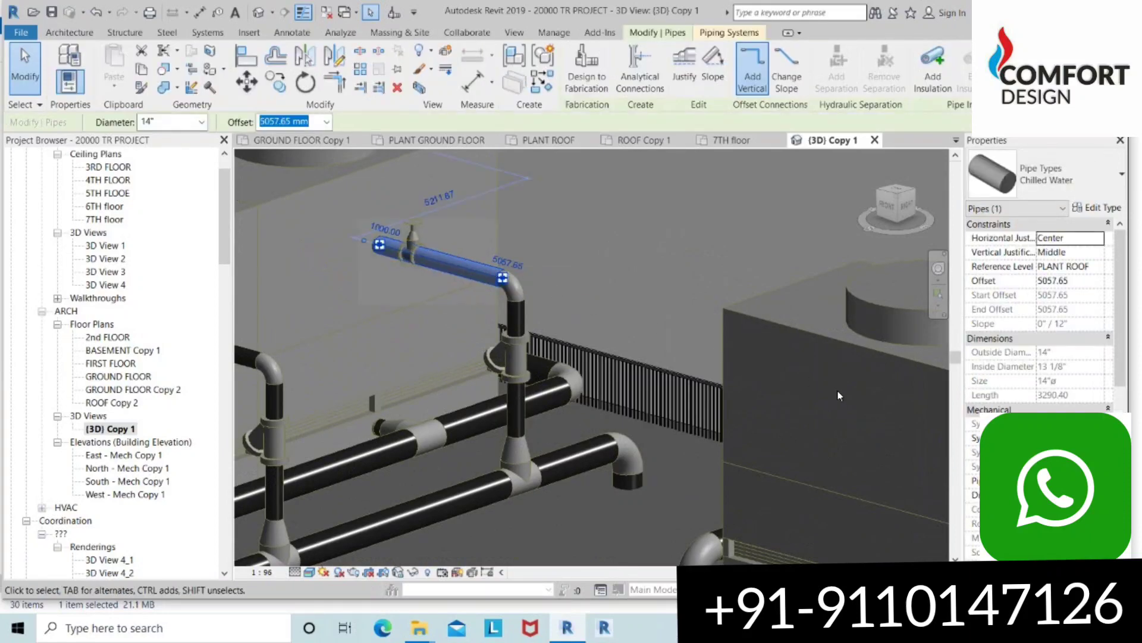
click(587, 245)
scroll(587, 245, down, 3)
scroll(587, 246, down, 3)
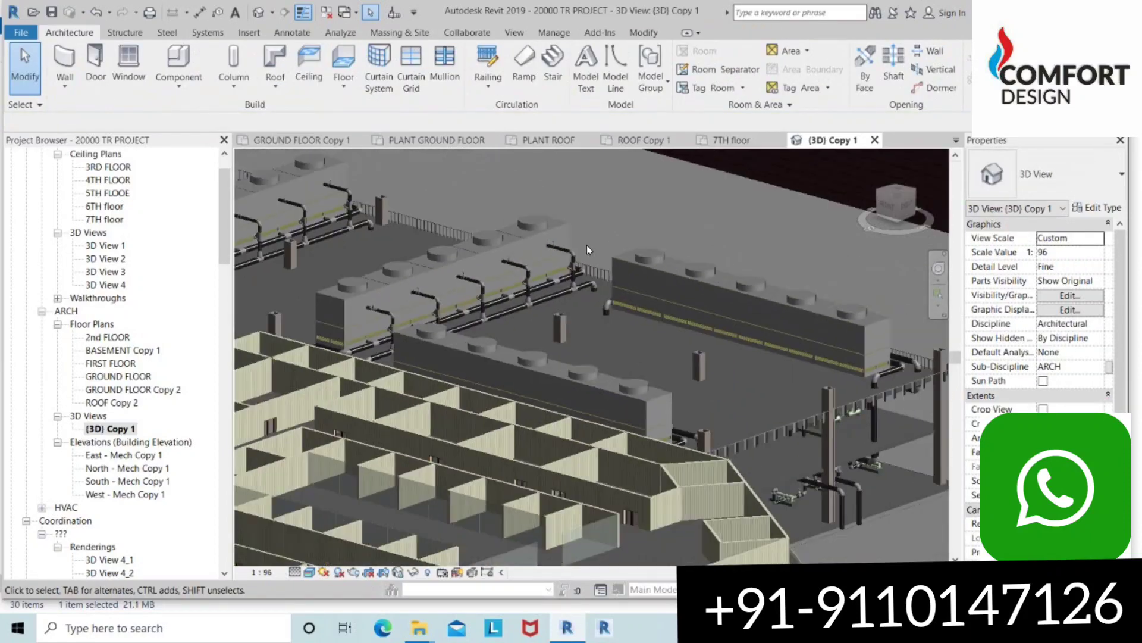
scroll(555, 315, up, 2)
scroll(555, 288, up, 2)
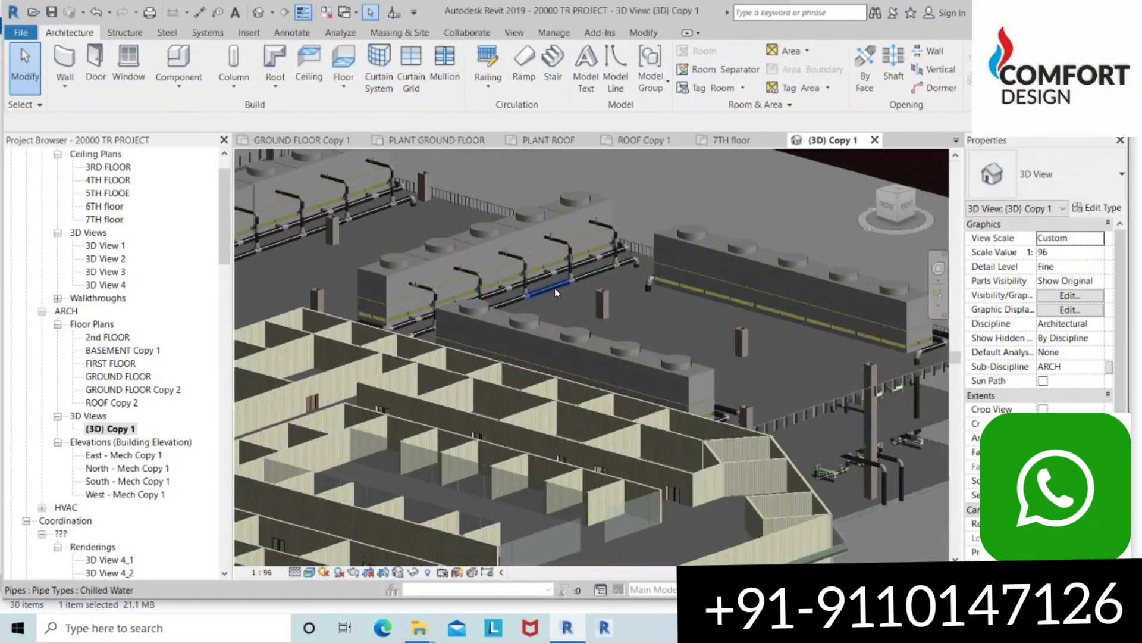
scroll(552, 270, up, 2)
scroll(542, 254, down, 5)
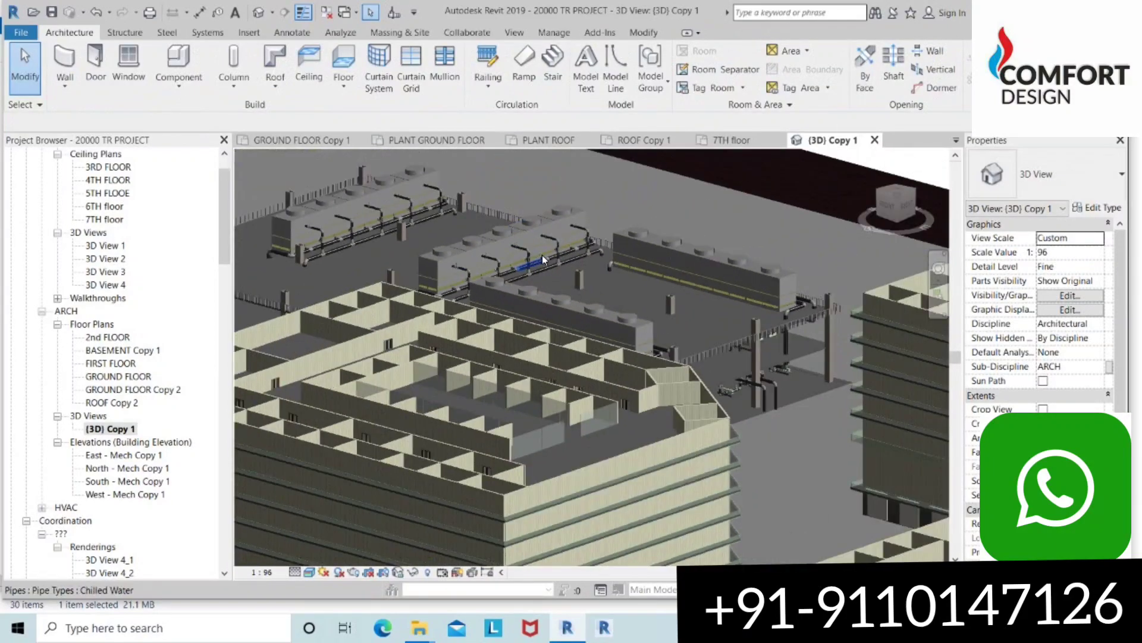
scroll(595, 203, up, 2)
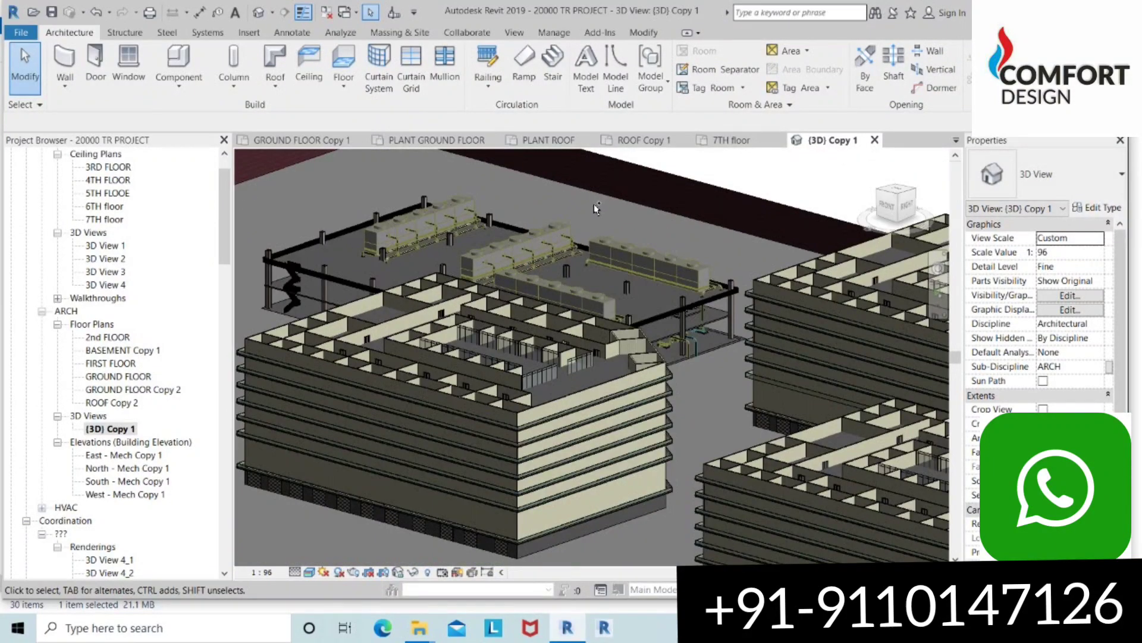
scroll(532, 260, down, 5)
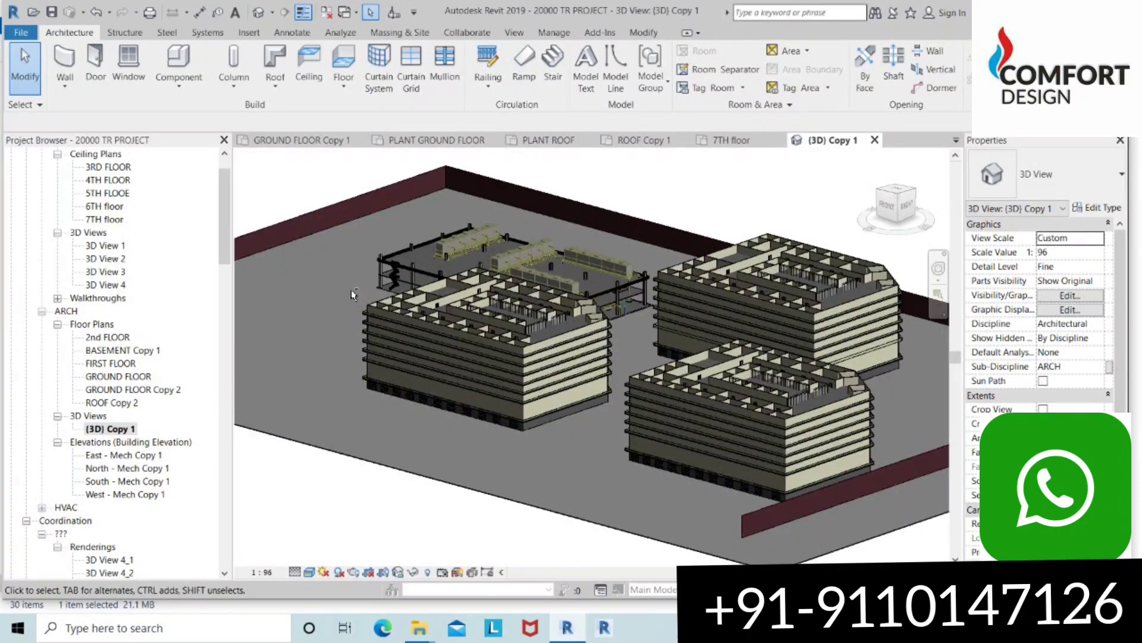
Step: Orbit the site to a low angle and zoom in, tilting up toward the equipment slab
shift+middle_drag(533, 261, 533, 263)
scroll(370, 381, up, 3)
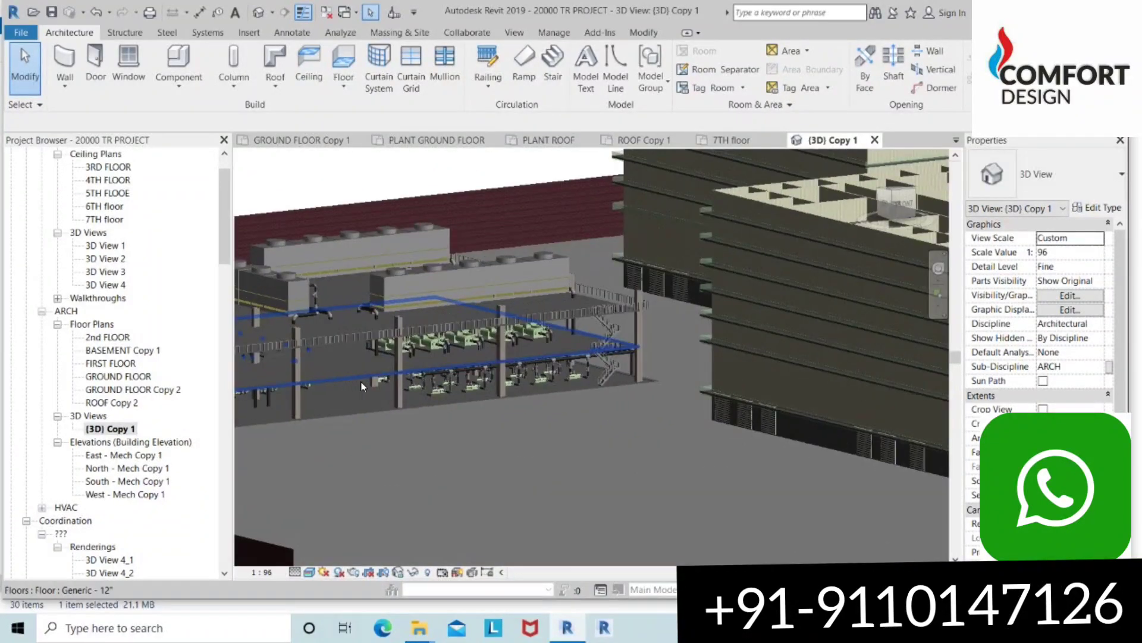
scroll(405, 404, up, 2)
scroll(435, 426, up, 2)
mouse_move(434, 426)
shift+middle_down()
mouse_move(463, 415)
mouse_move(481, 296)
mouse_move(494, 314)
shift+middle_up()
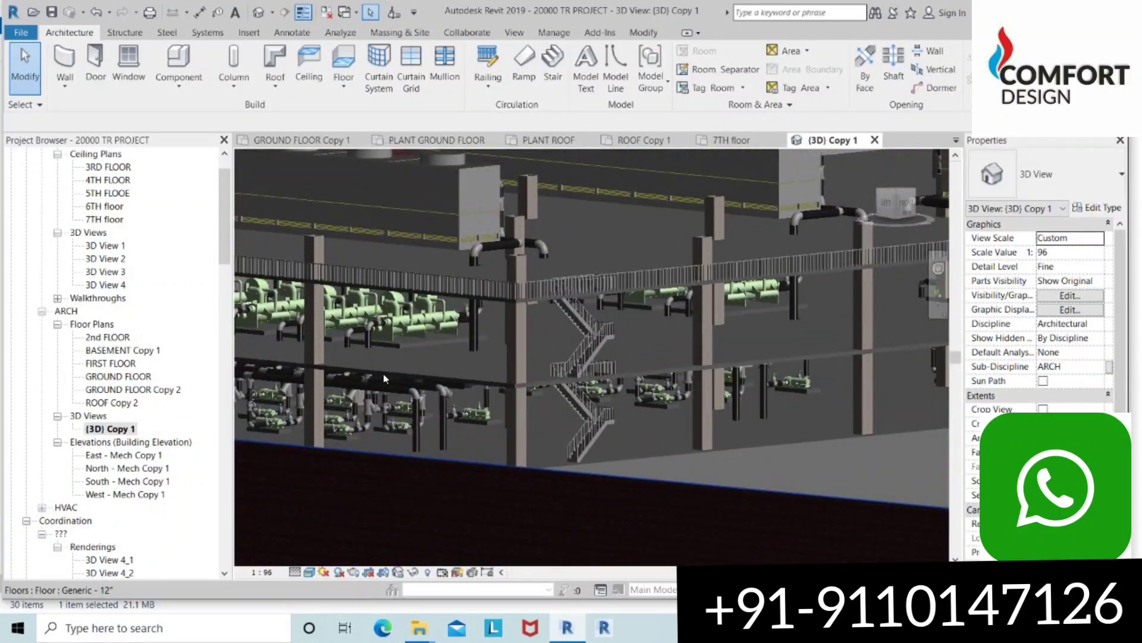
Step: Orbit to a higher angle over the chiller rows and frame the chilled-water headers below
mouse_move(384, 378)
shift+middle_down()
mouse_move(593, 355)
mouse_move(540, 397)
mouse_move(676, 377)
shift+middle_up()
scroll(453, 369, down, 2)
scroll(476, 363, down, 2)
scroll(714, 375, up, 5)
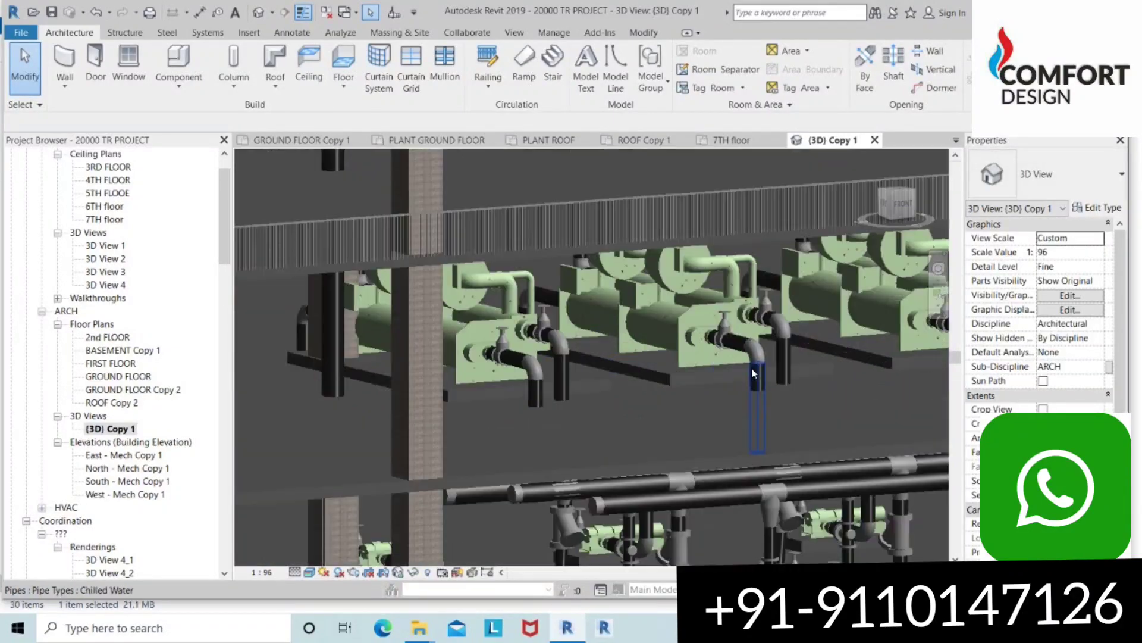
scroll(752, 373, down, 3)
shift+middle_drag(753, 373, 538, 294)
scroll(520, 308, up, 3)
scroll(520, 309, down, 1)
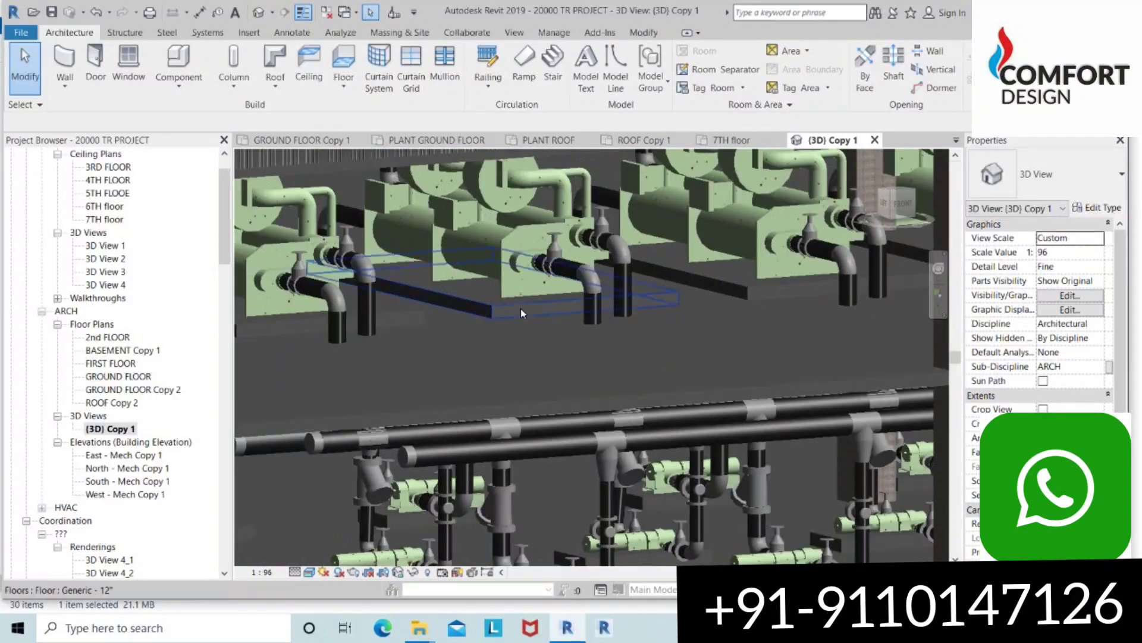